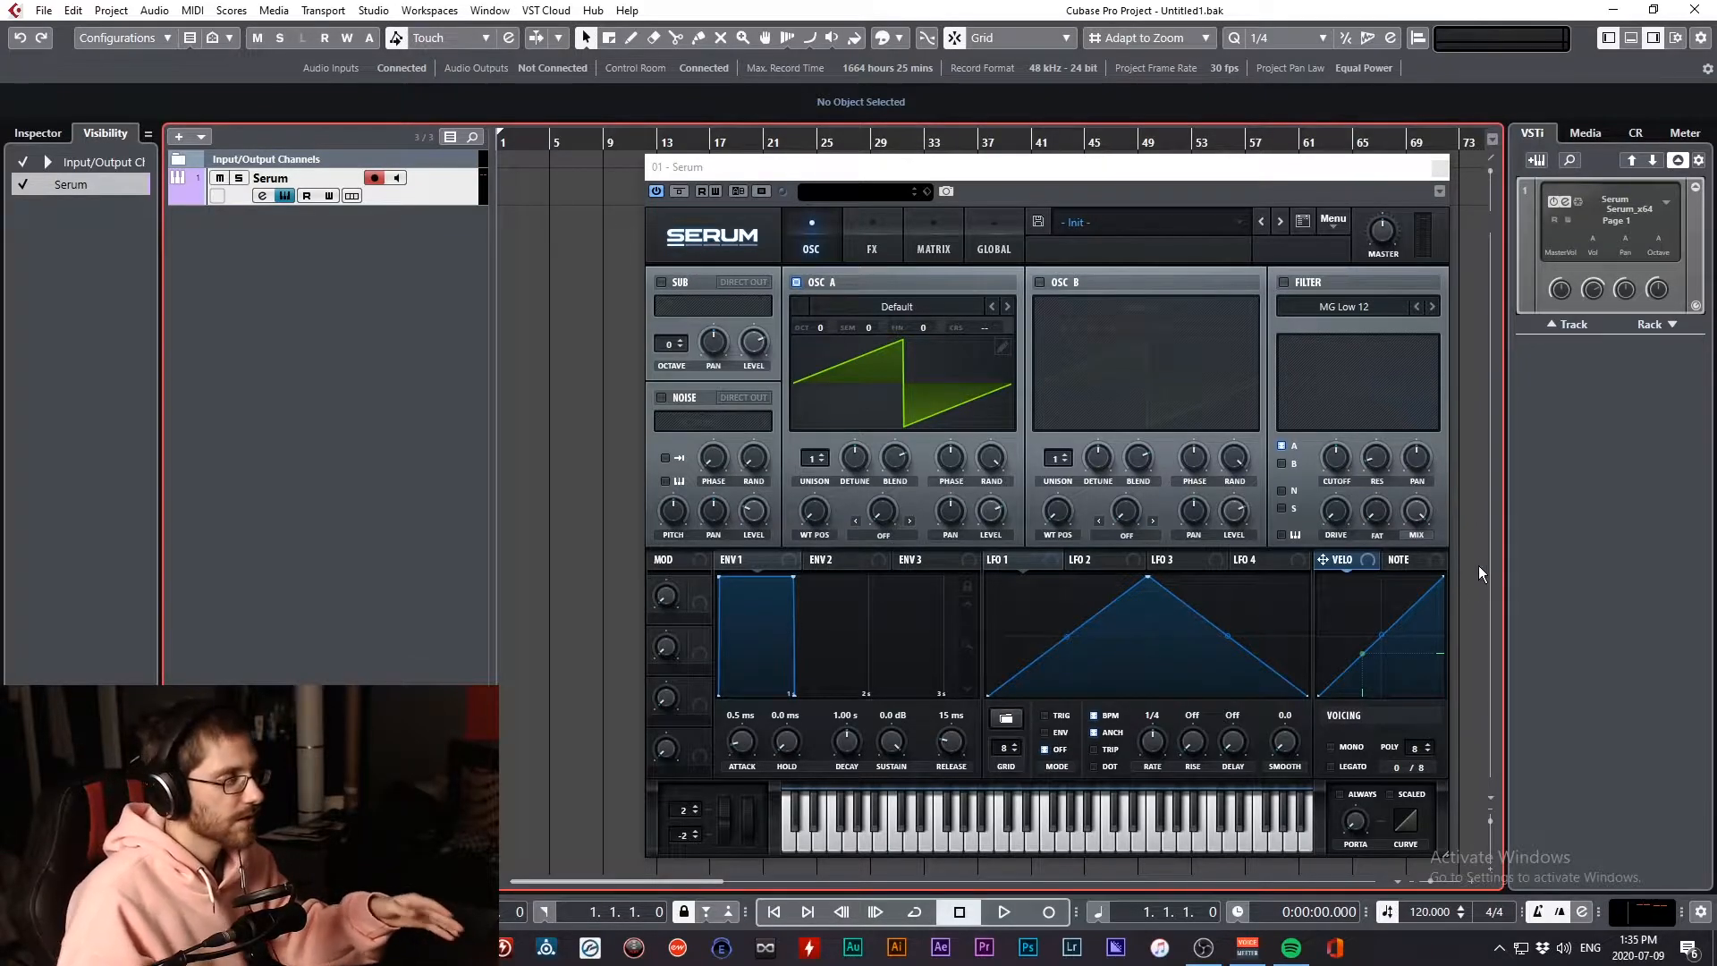
# Toggle oscillator A's waveform display between its 2D and 3D wavetable views
pyautogui.click(896, 380)
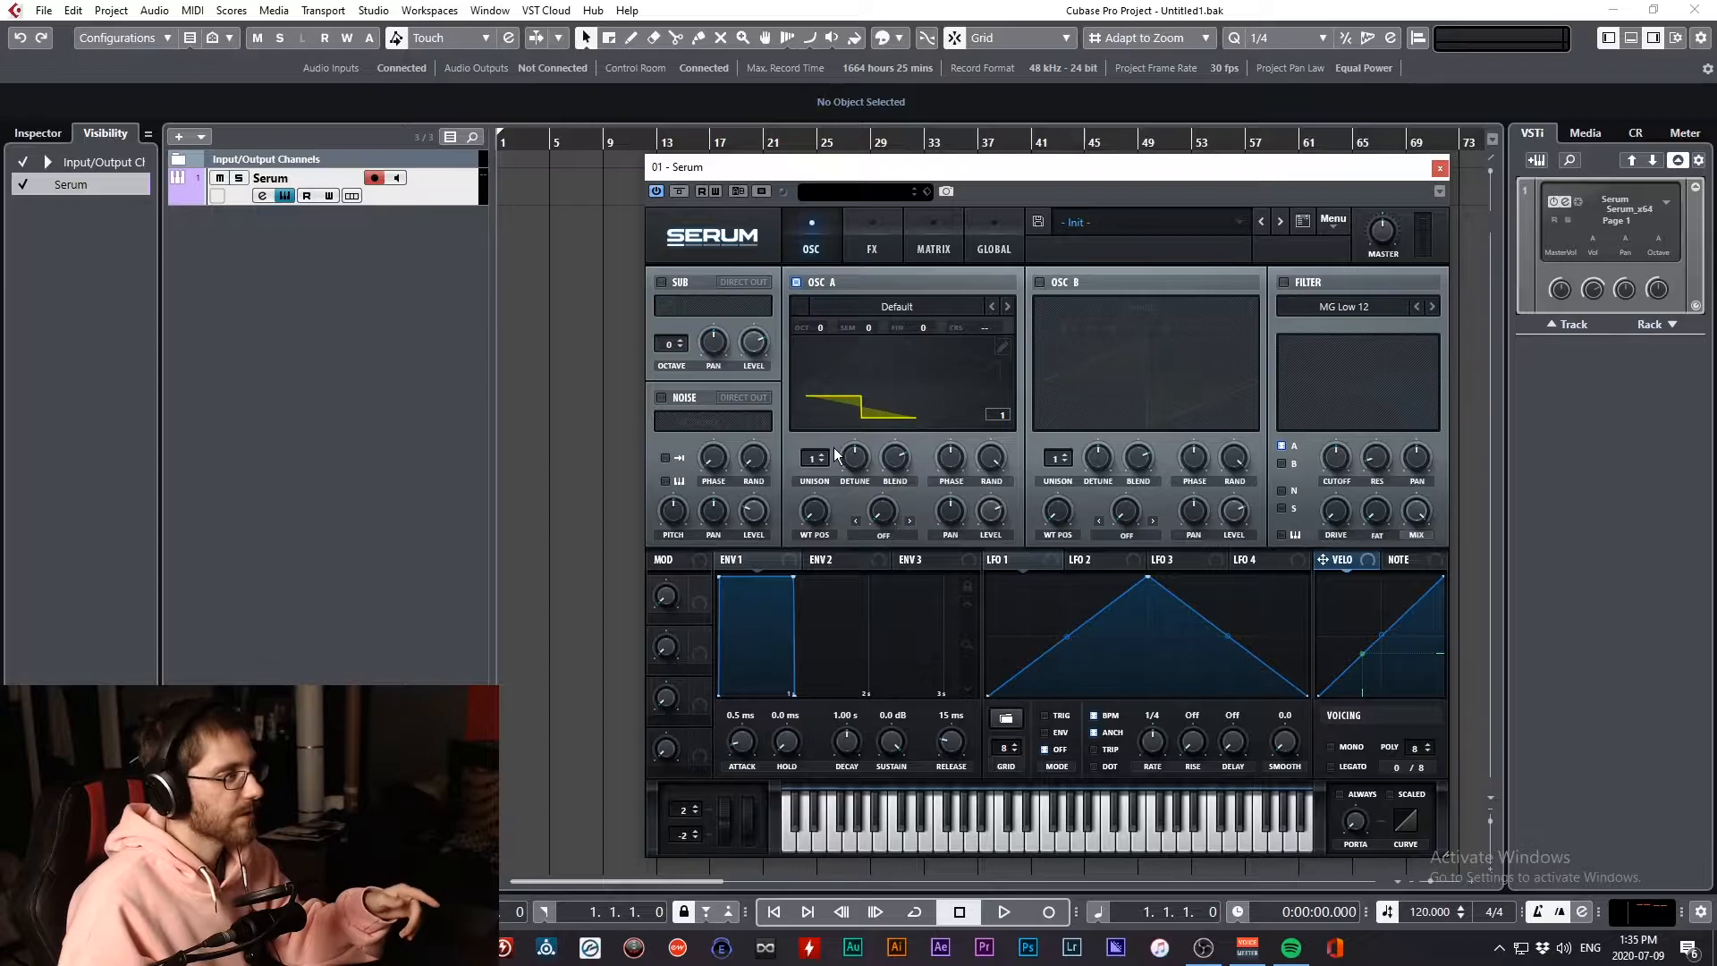
pyautogui.click(869, 408)
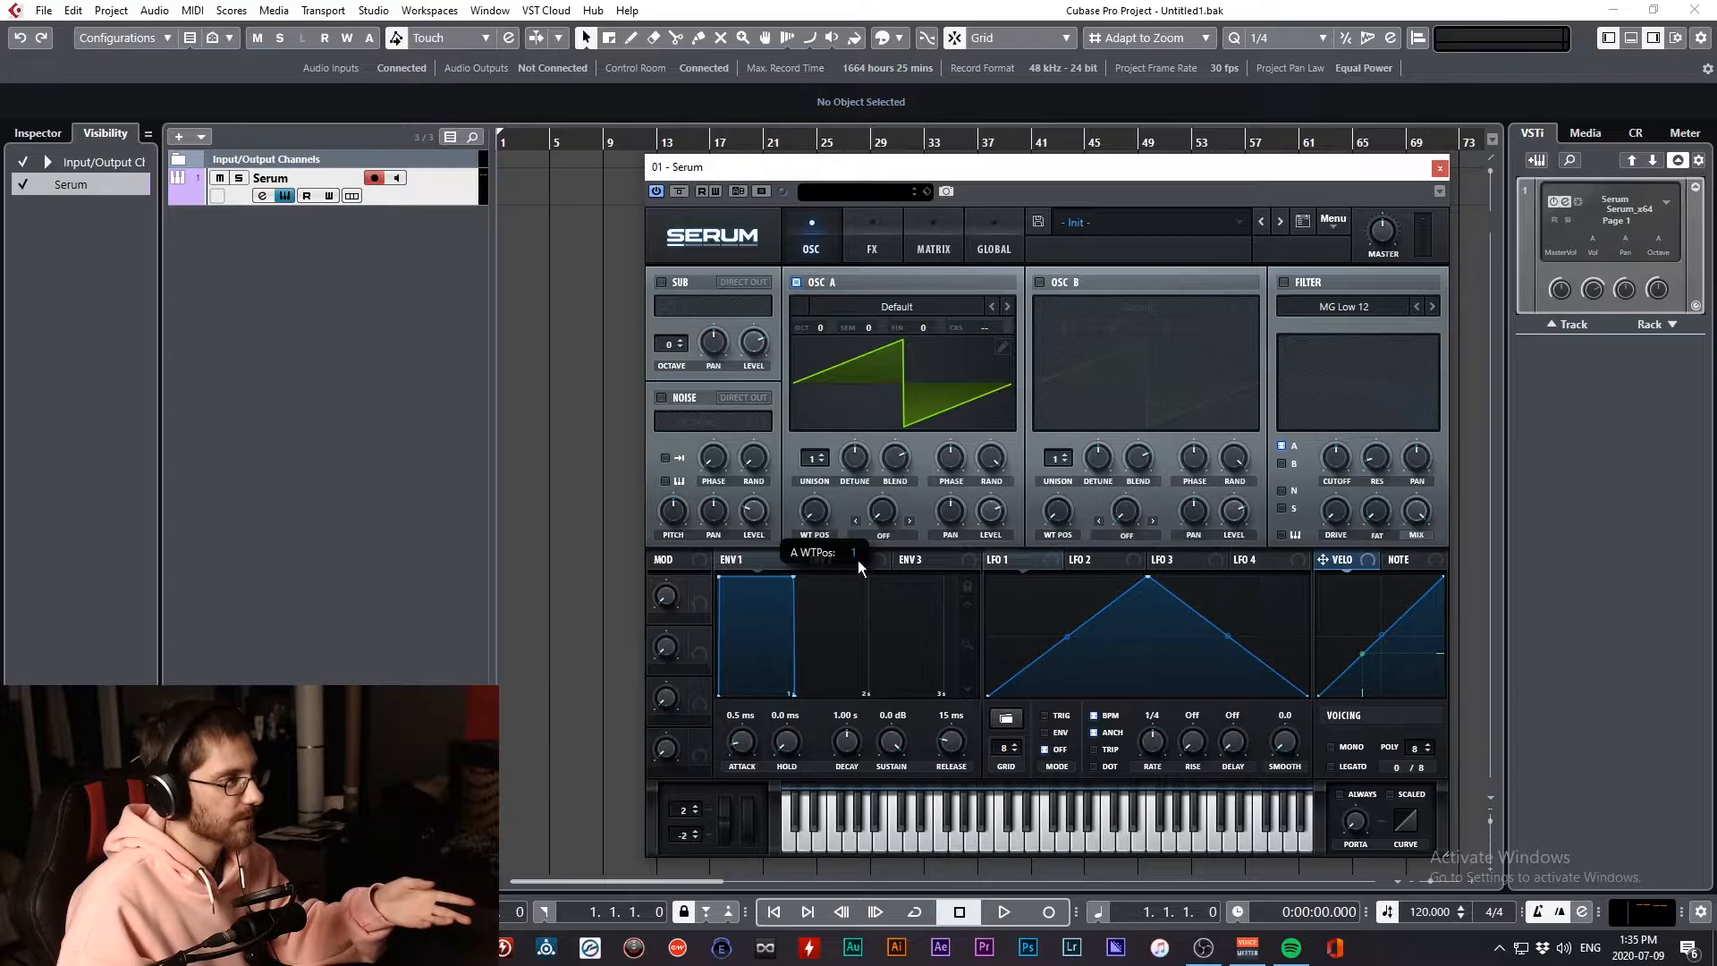
pyautogui.click(912, 394)
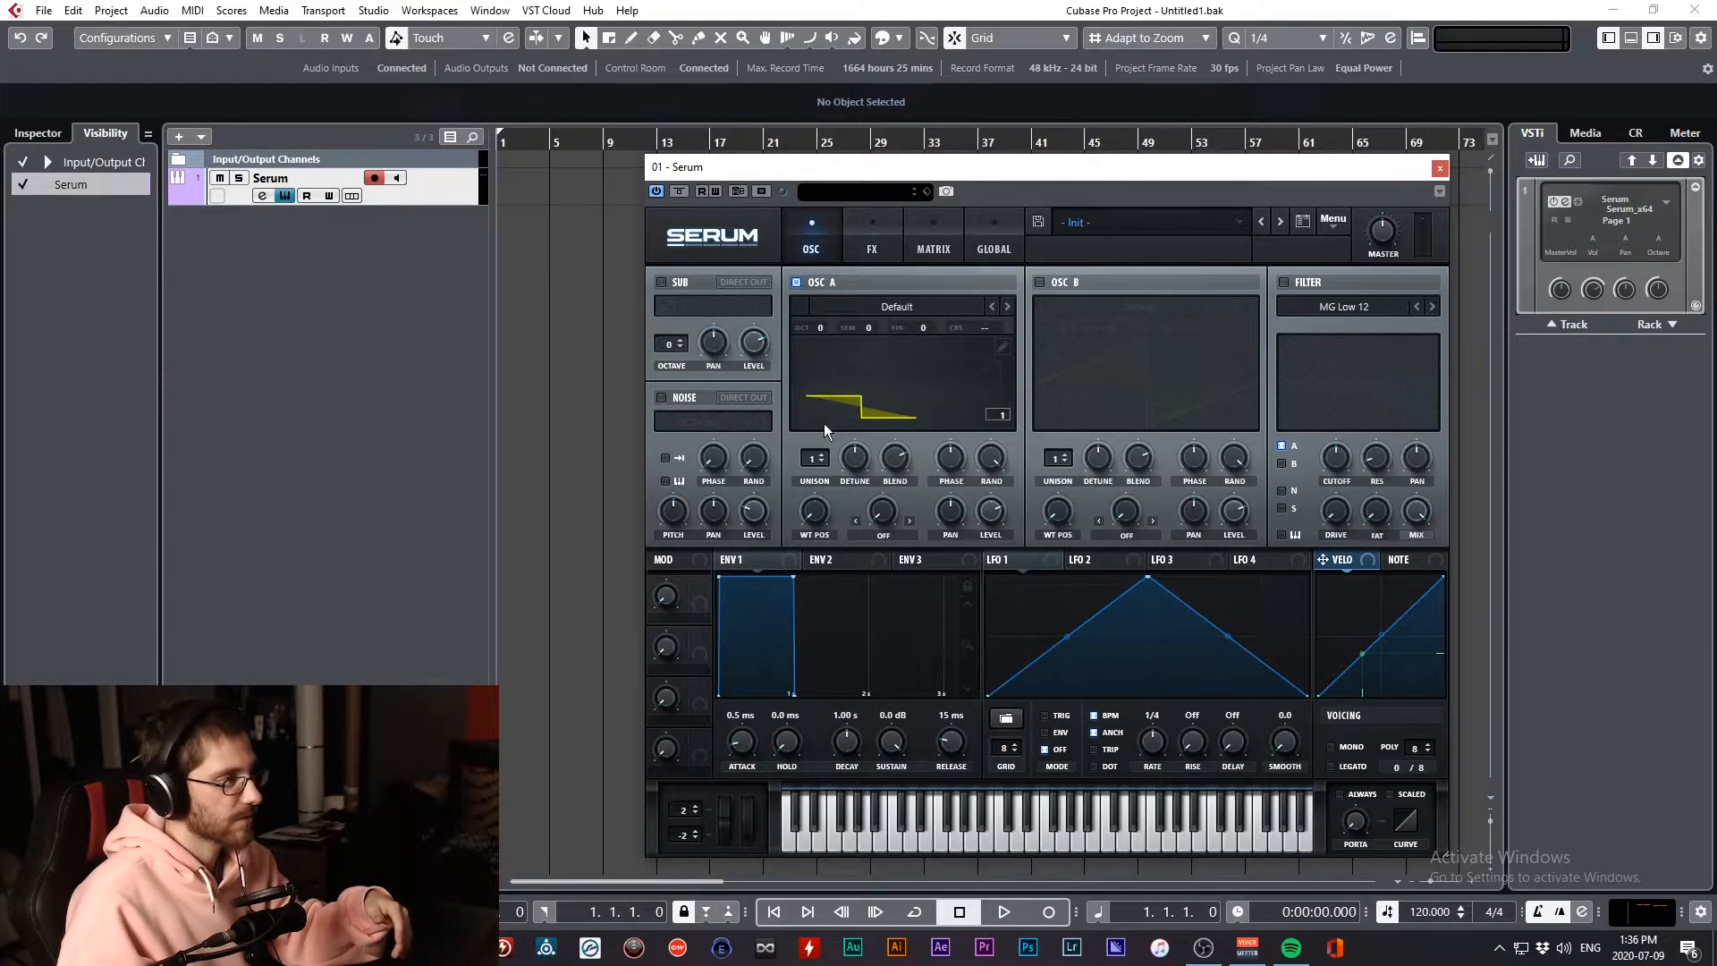
pyautogui.click(919, 420)
# Load the analog Basic Shapes wavetable into oscillator A and sweep its wavetable position back to the first frame
pyautogui.click(964, 310)
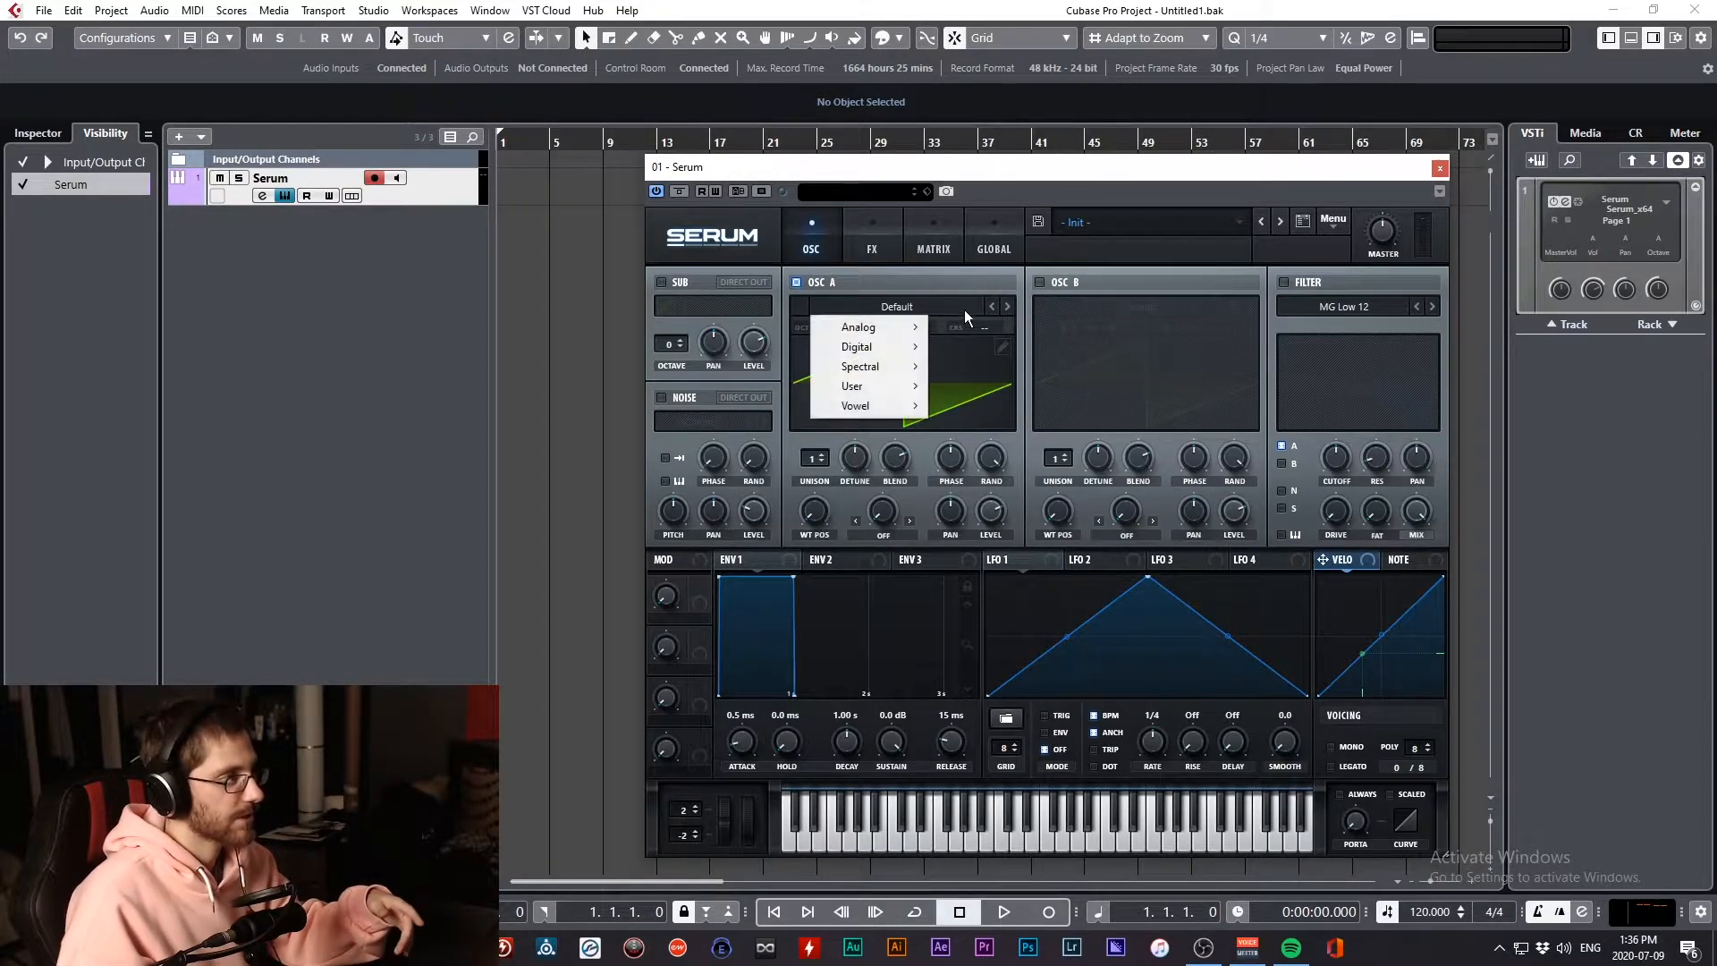
pyautogui.moveTo(885, 327)
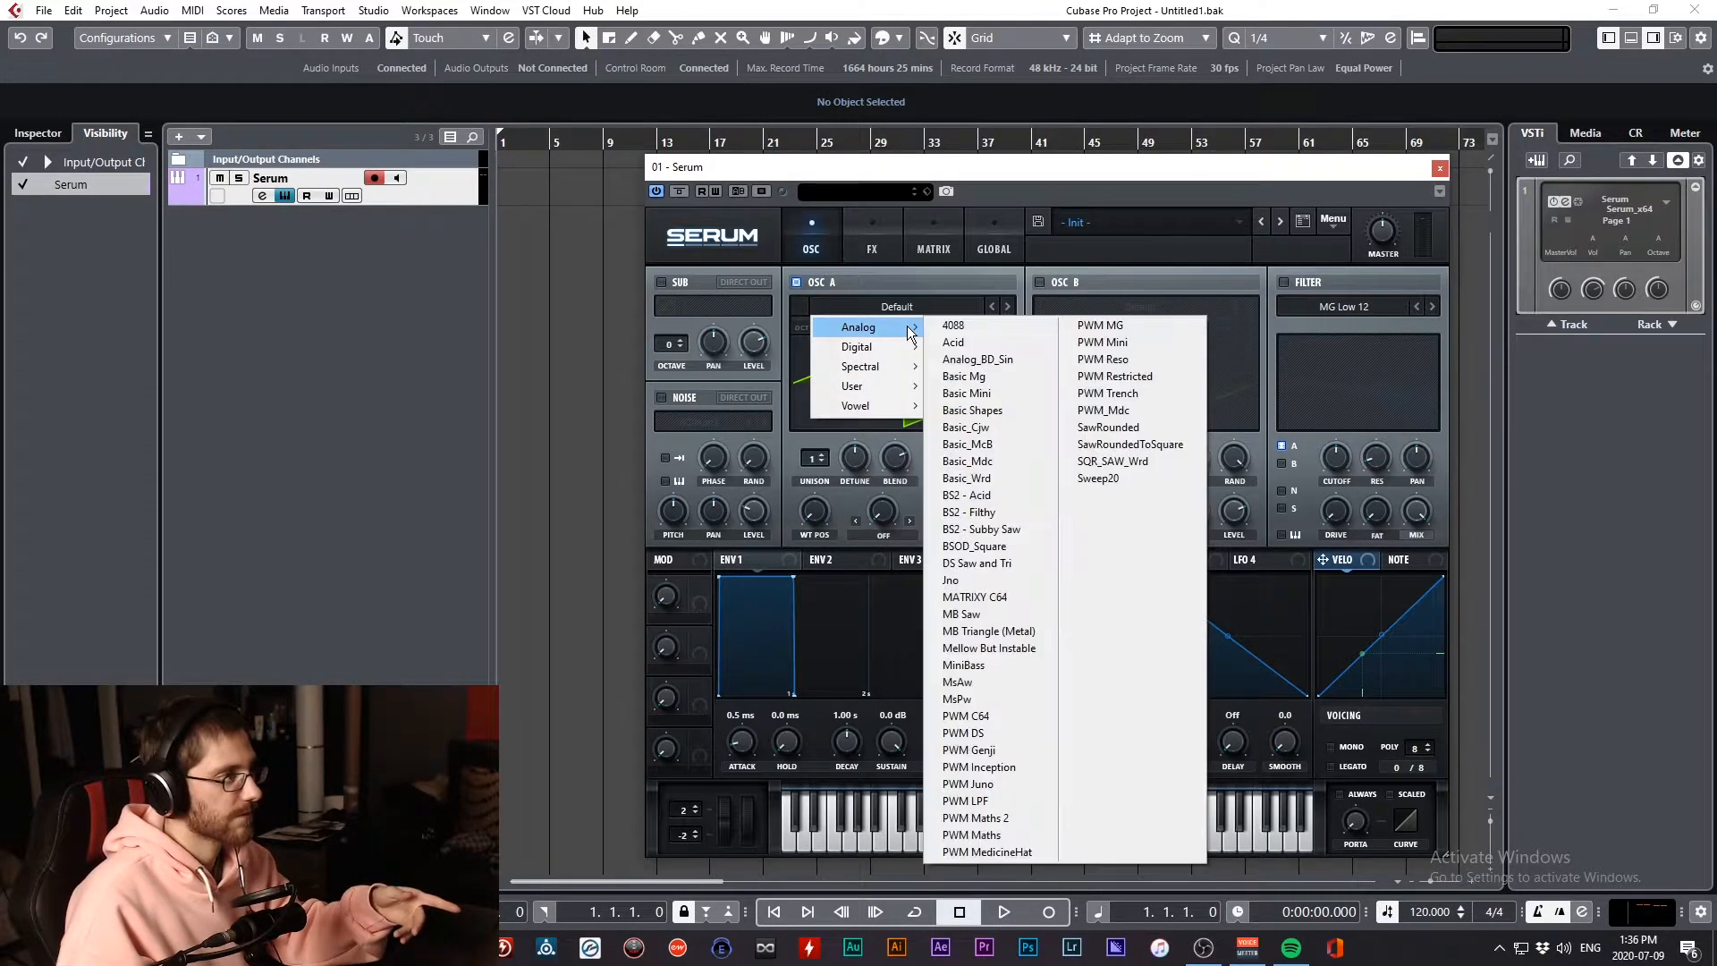
pyautogui.click(984, 411)
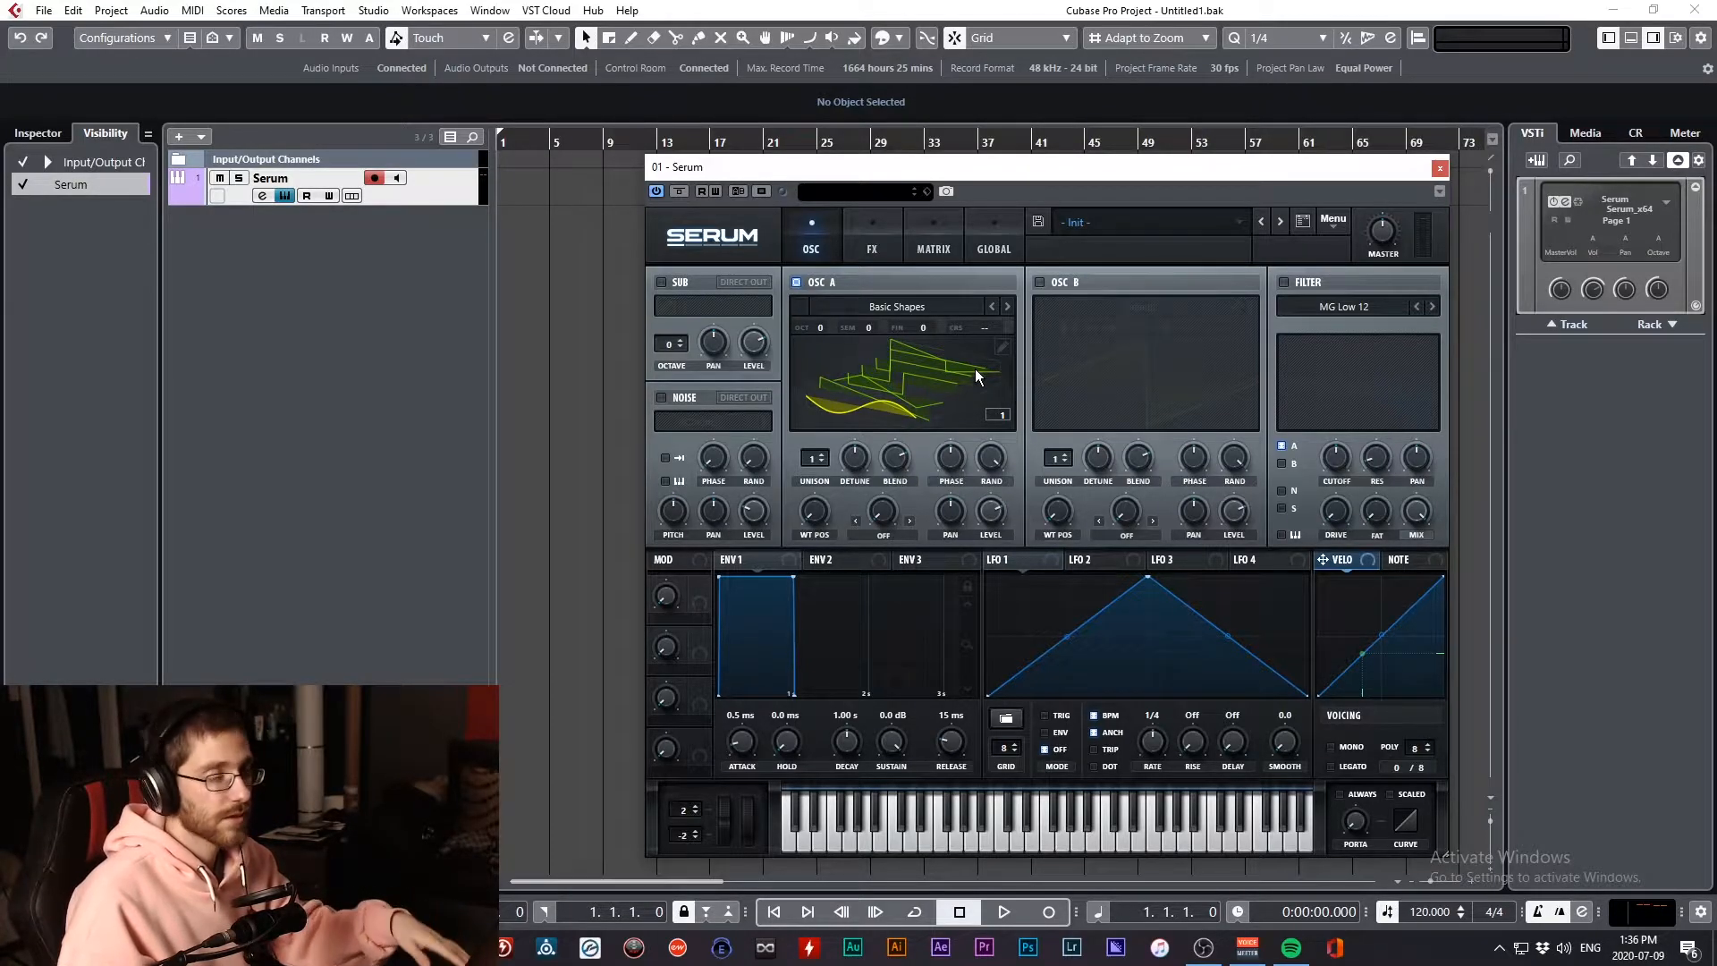
pyautogui.moveTo(824, 524); pyautogui.dragTo(862, 519)
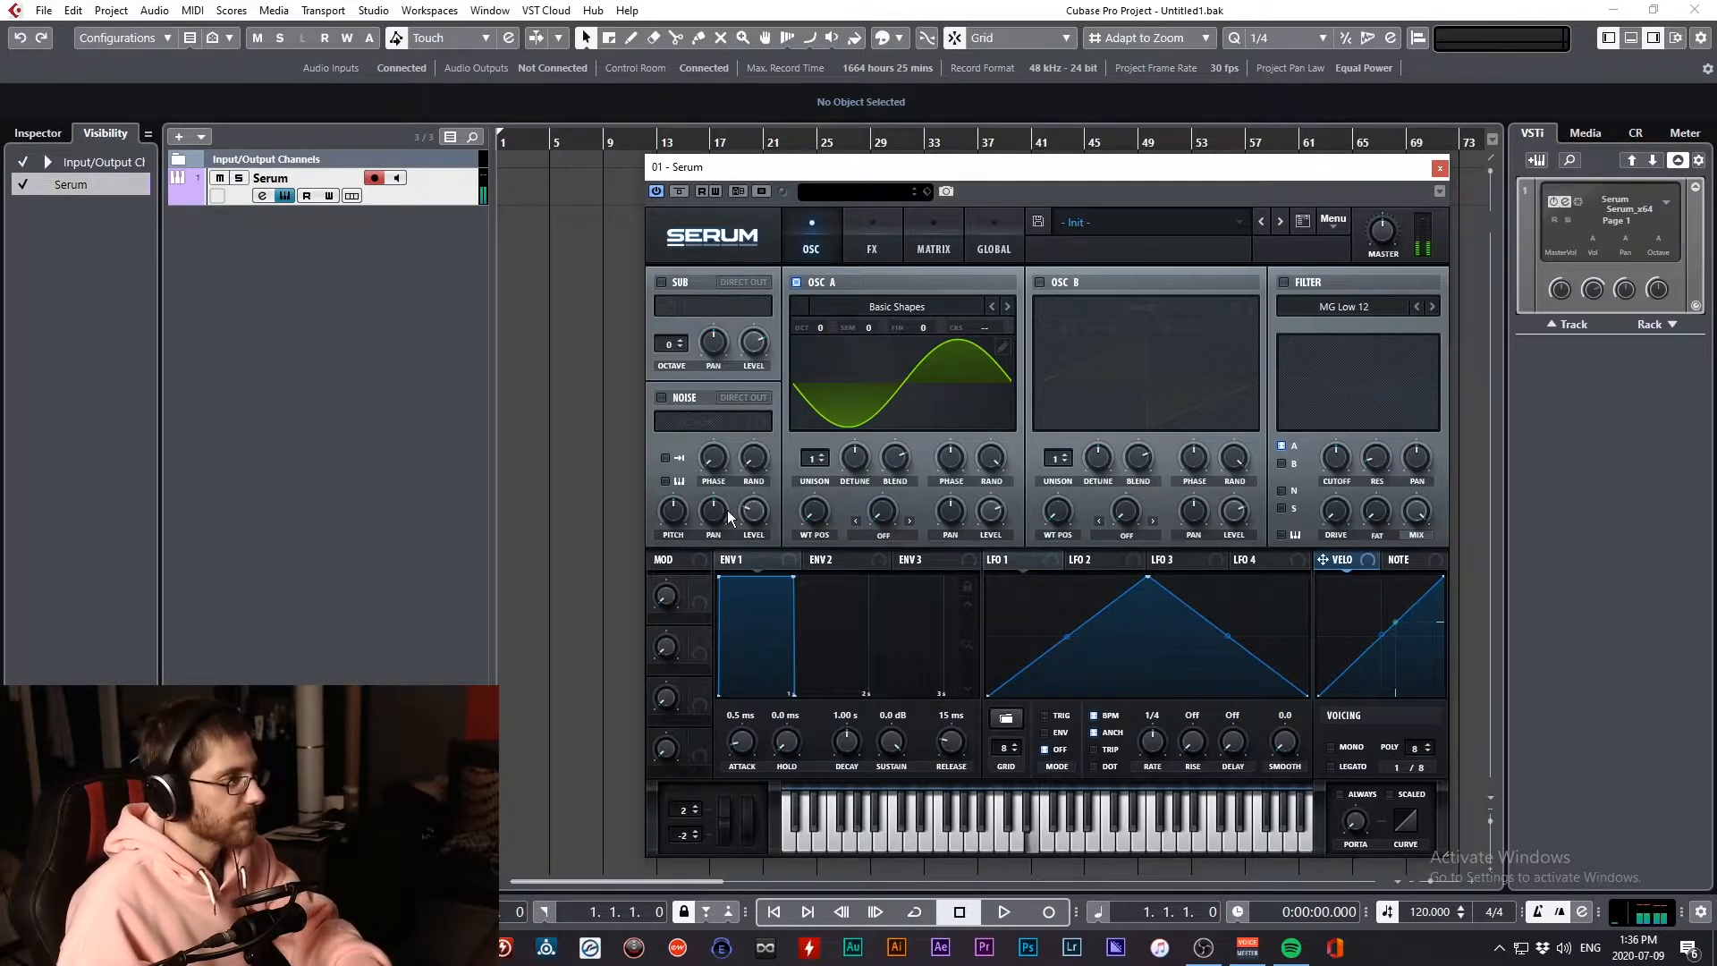
pyautogui.moveTo(814, 511); pyautogui.dragTo(832, 857)
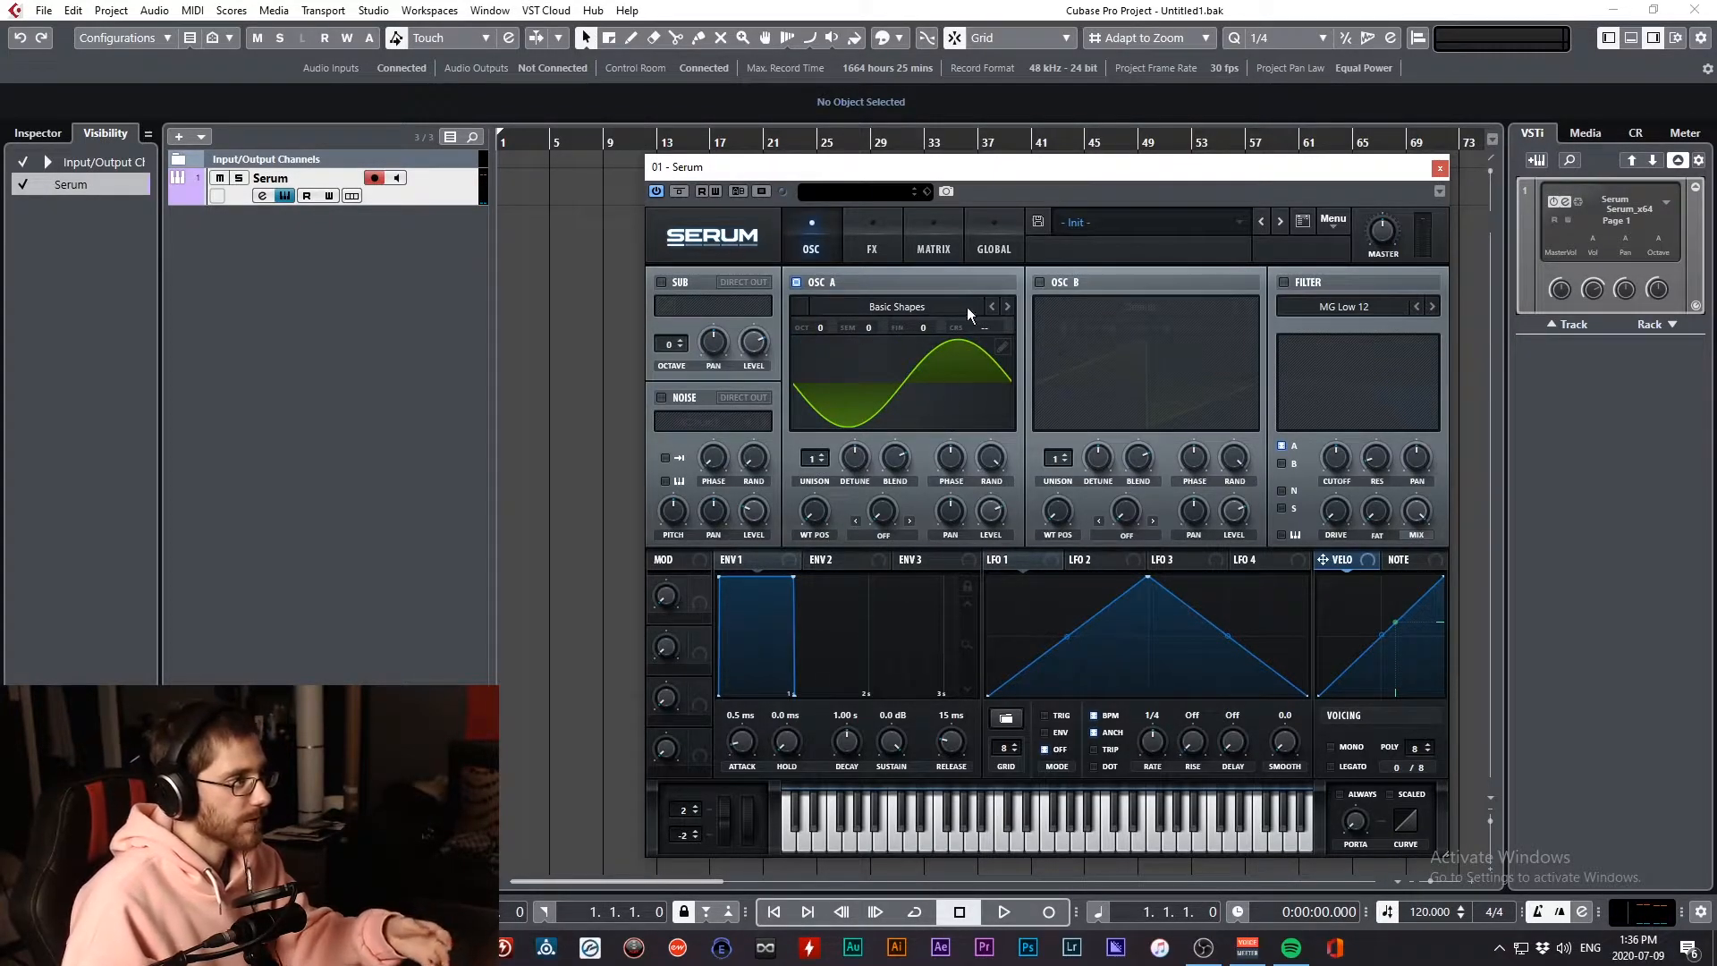
# Switch oscillator A to the Basic_Cjw wavetable in 2D view and try out its wavetable position
pyautogui.click(1008, 305)
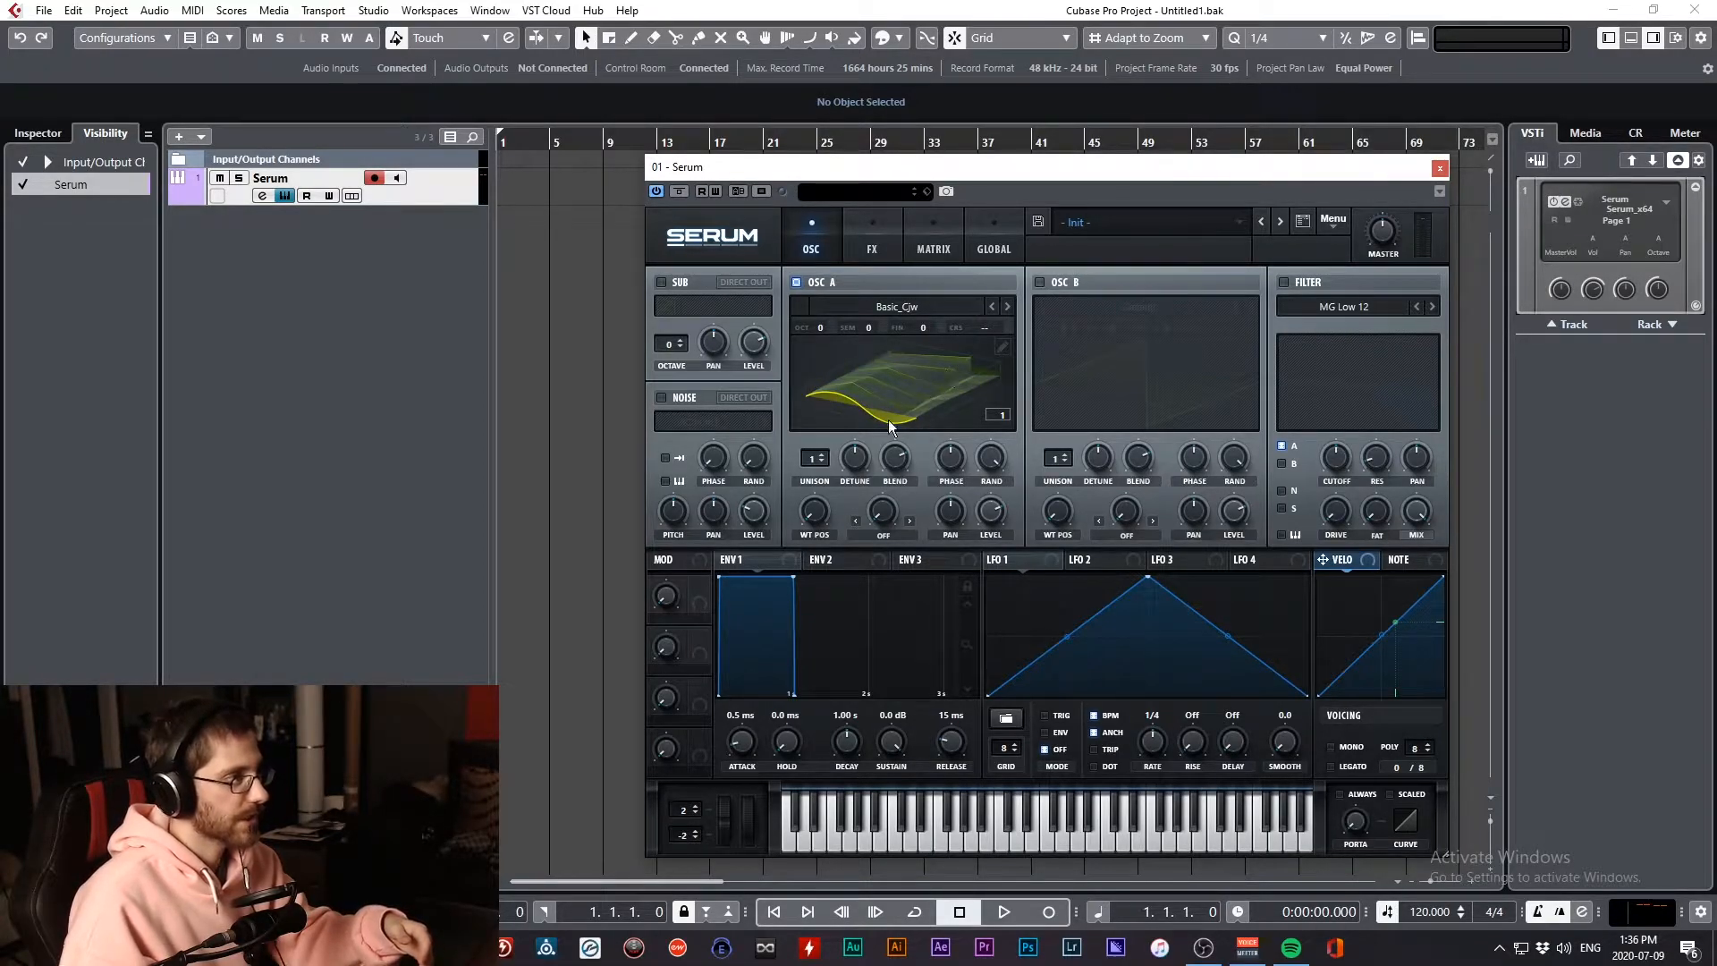
pyautogui.click(933, 370)
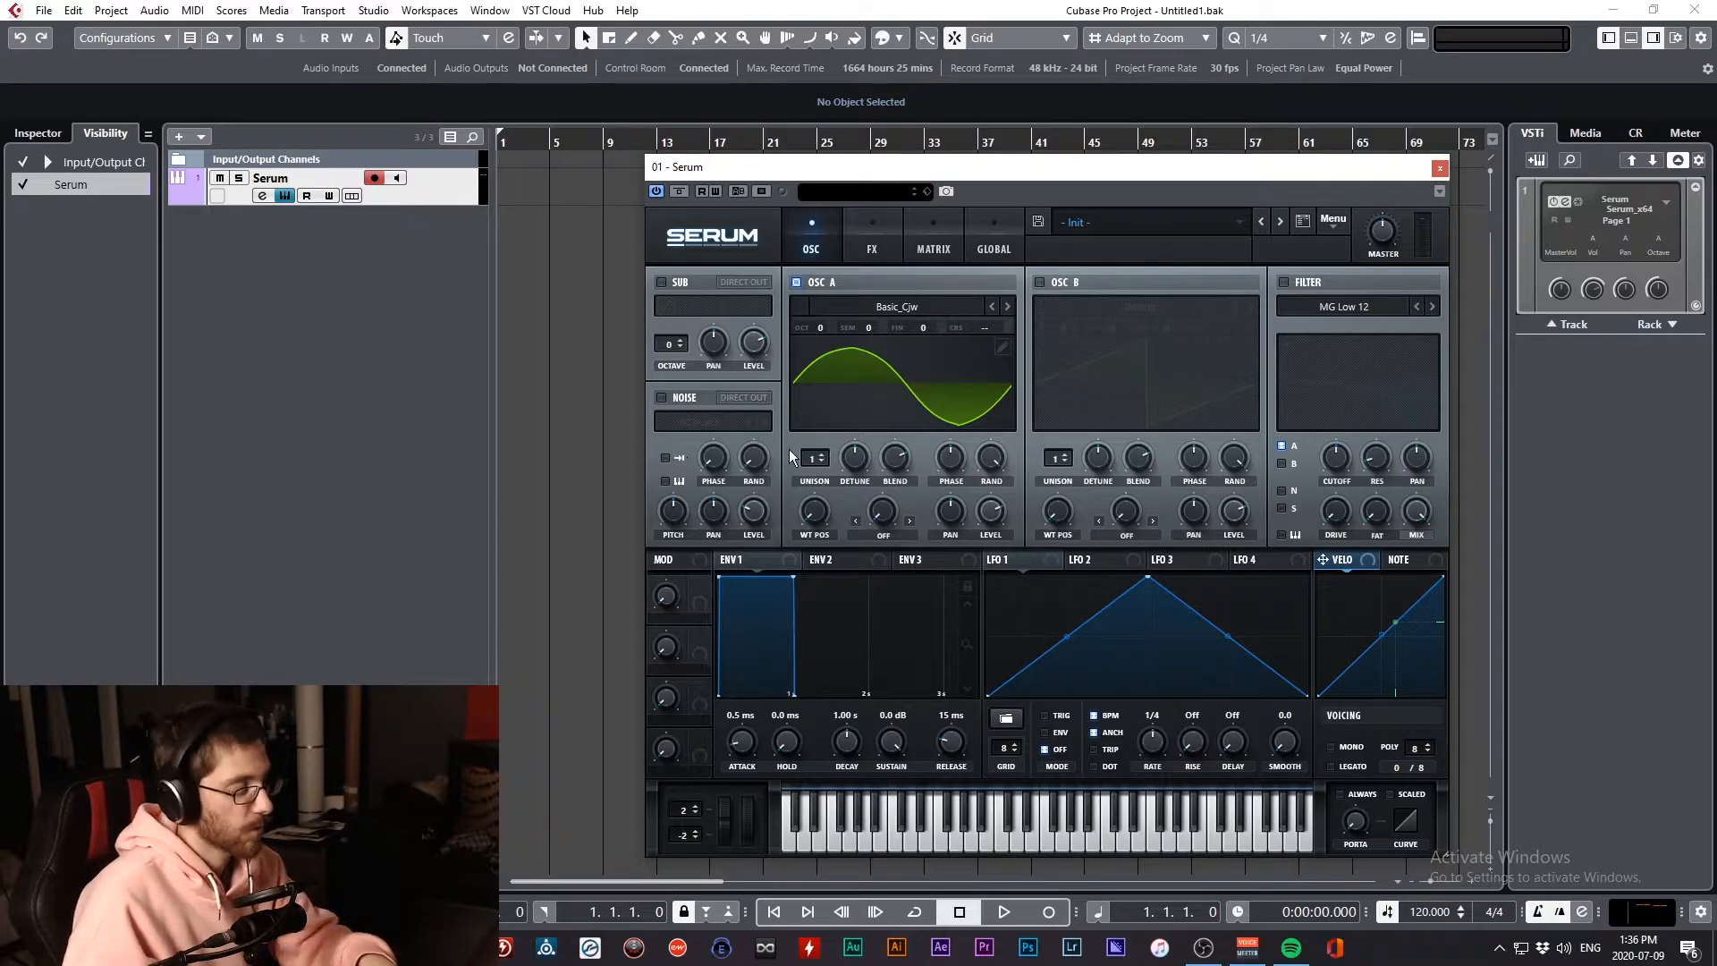
pyautogui.moveTo(814, 511); pyautogui.dragTo(812, 625)
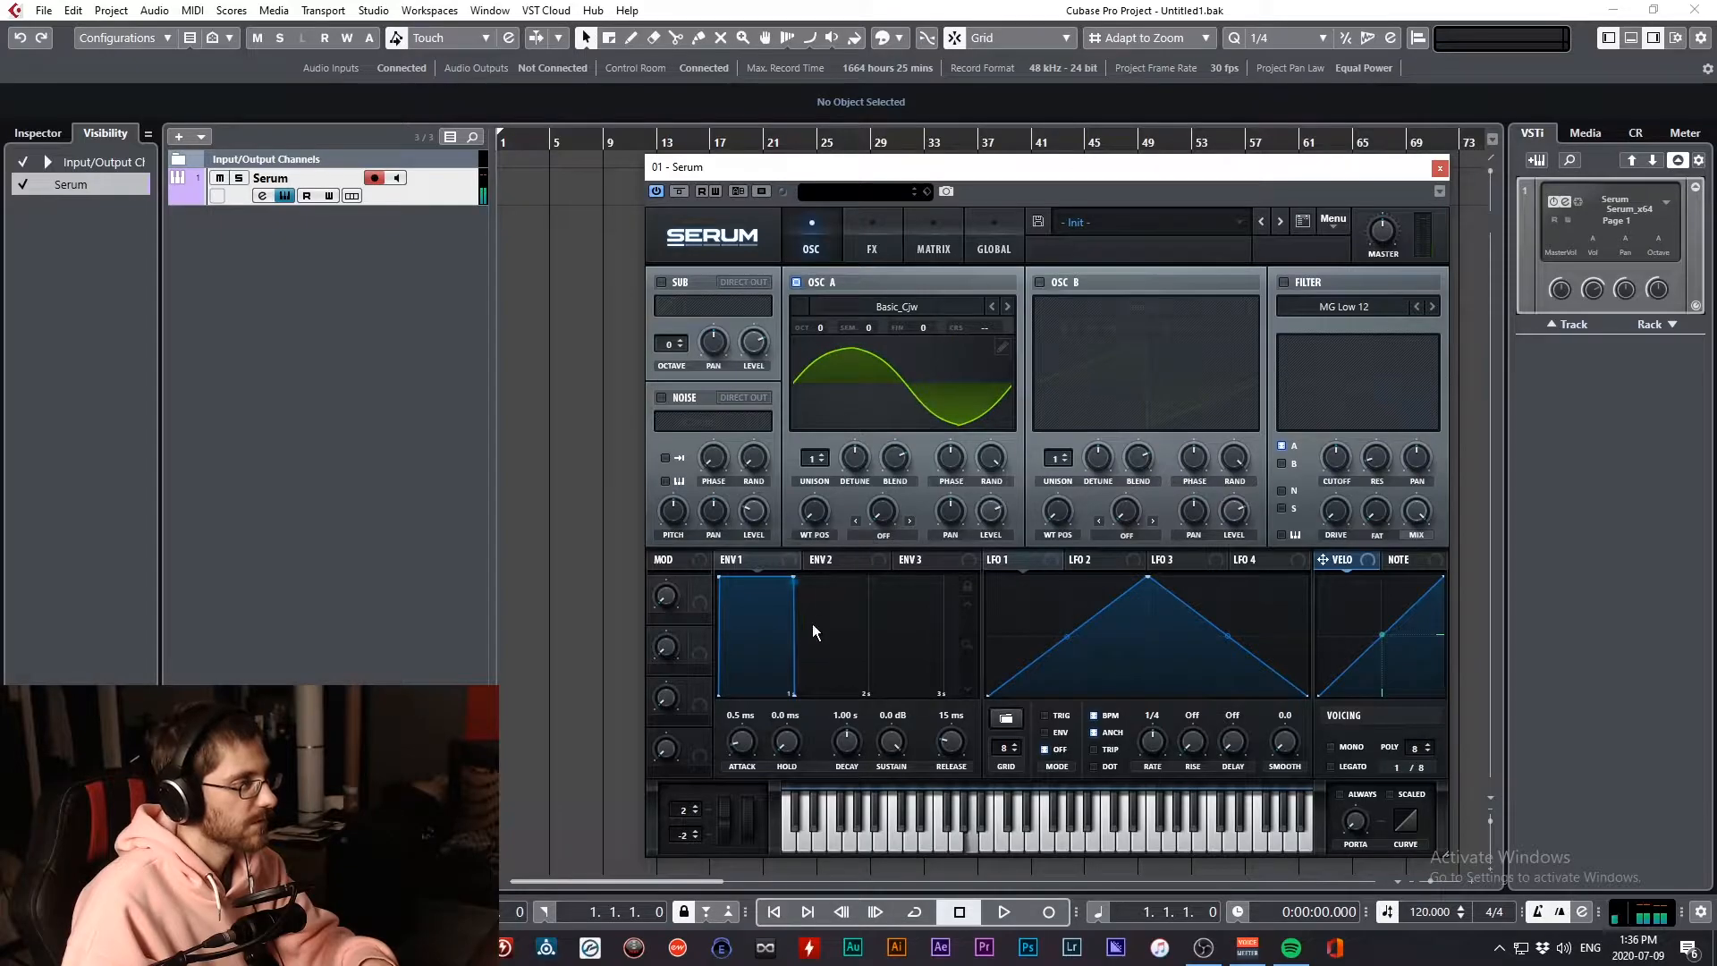
# Try the Bend + warp mode and its amount on oscillator A, followed by Bend -
pyautogui.click(894, 539)
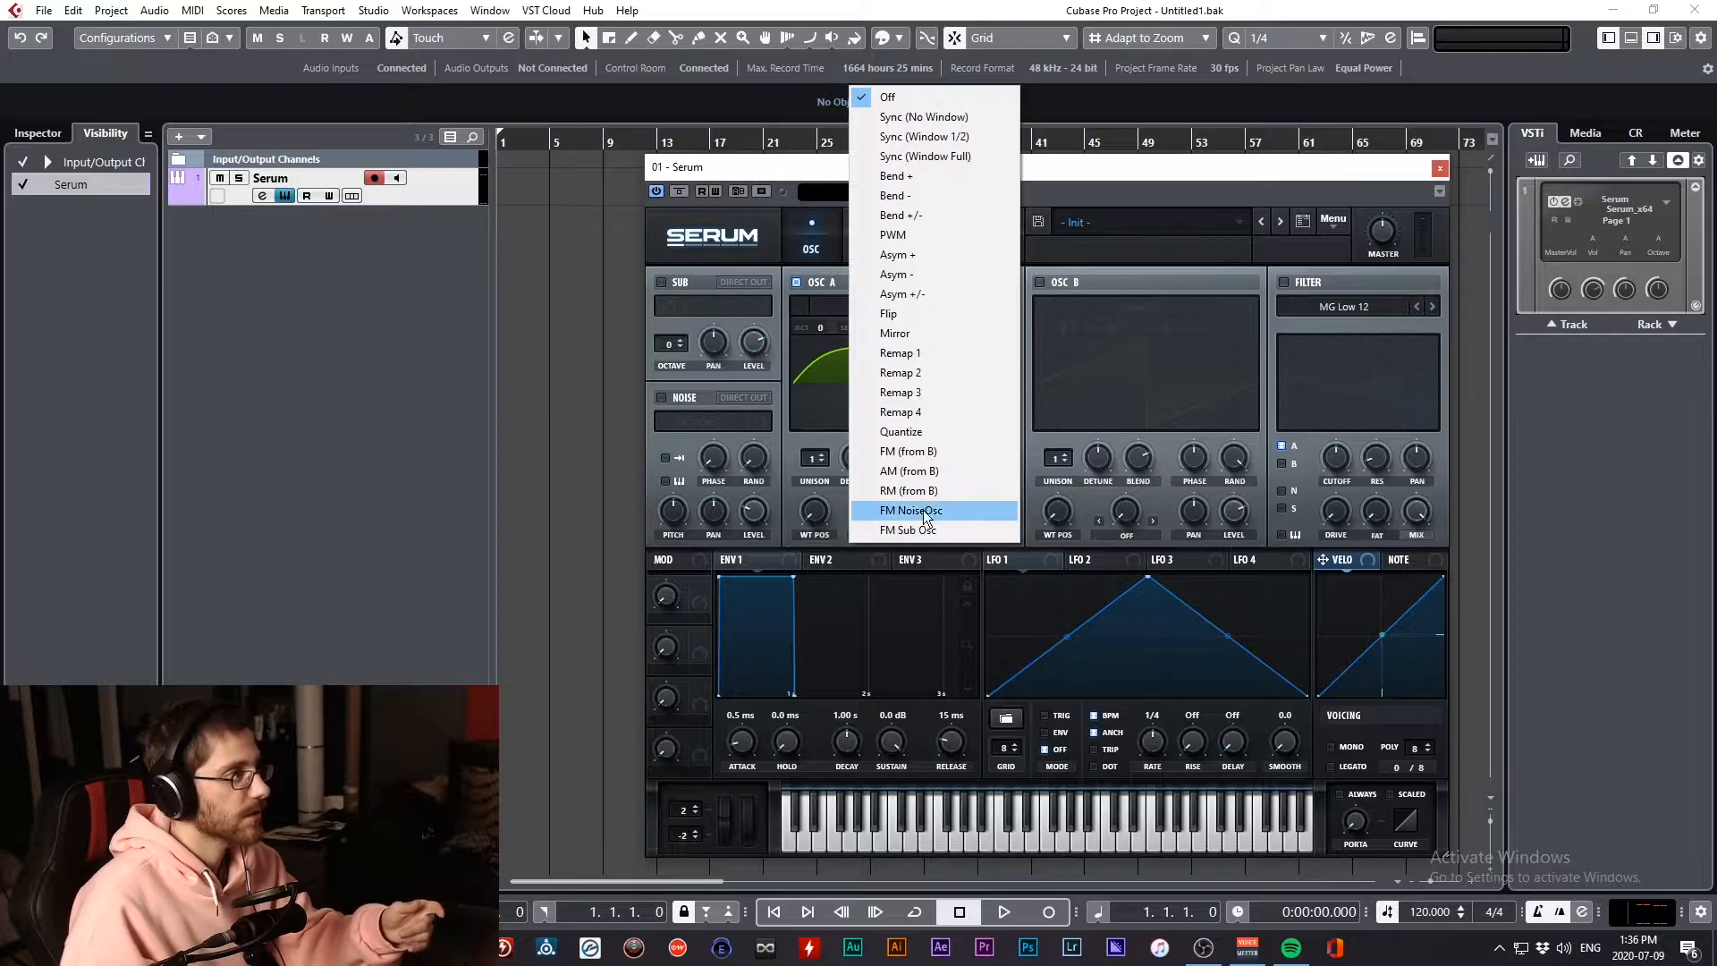
pyautogui.click(908, 184)
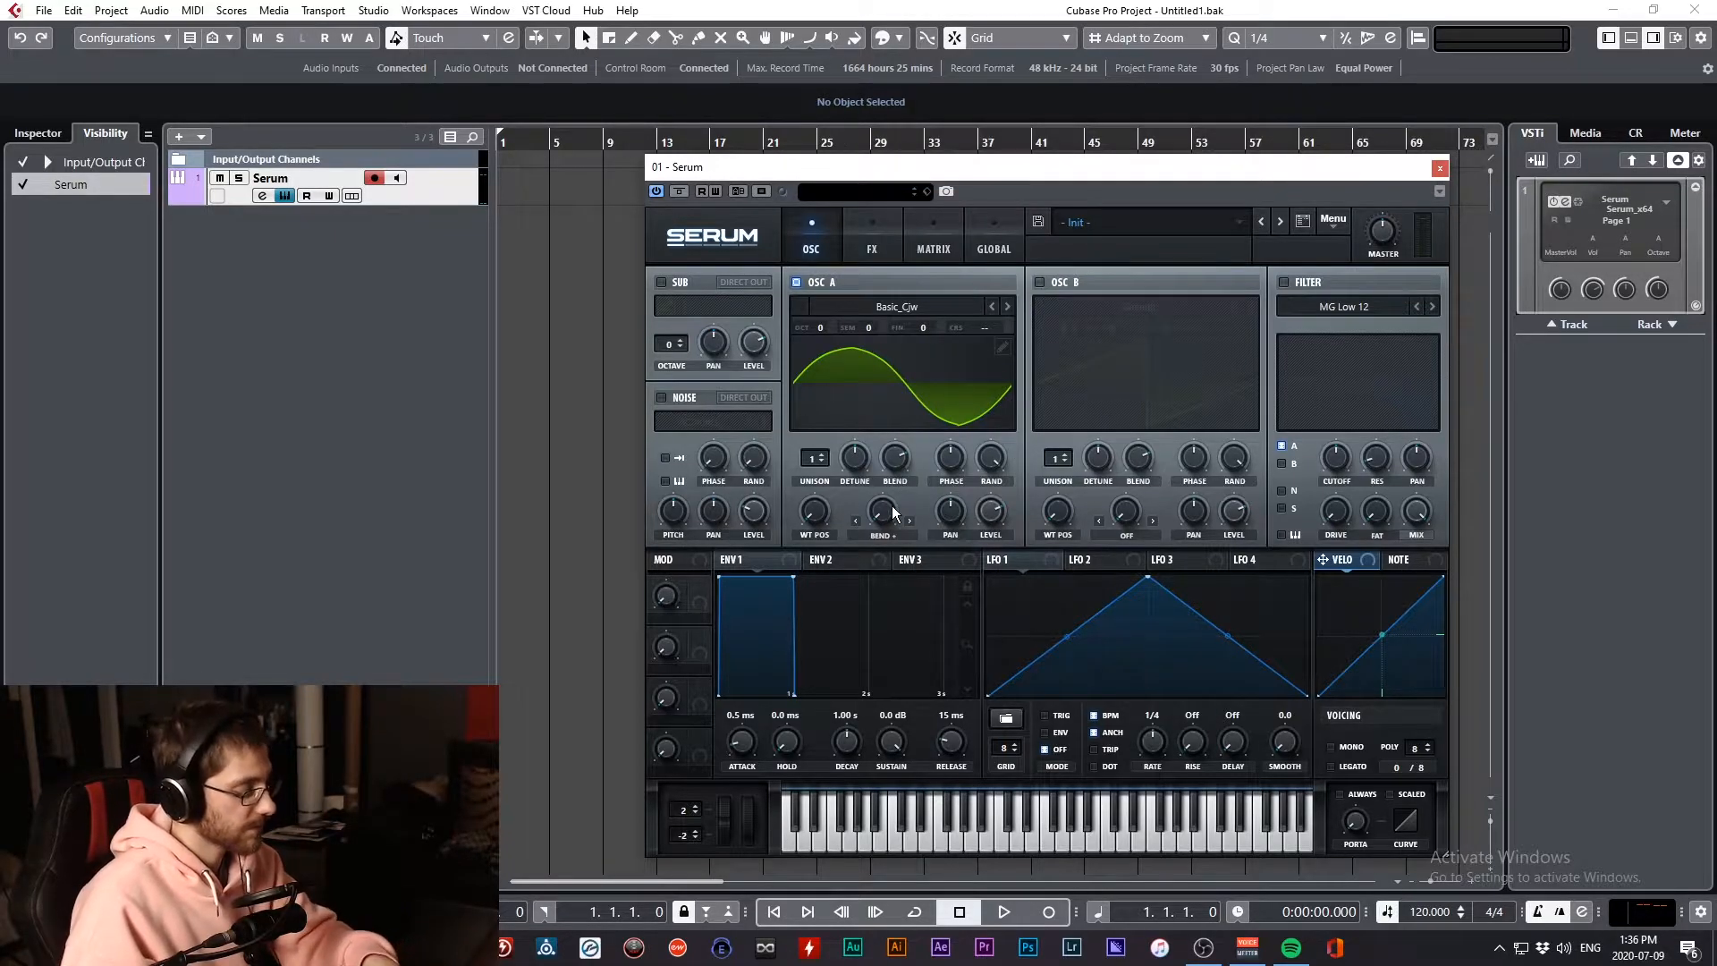
pyautogui.moveTo(882, 512); pyautogui.dragTo(884, 550)
pyautogui.click(910, 520)
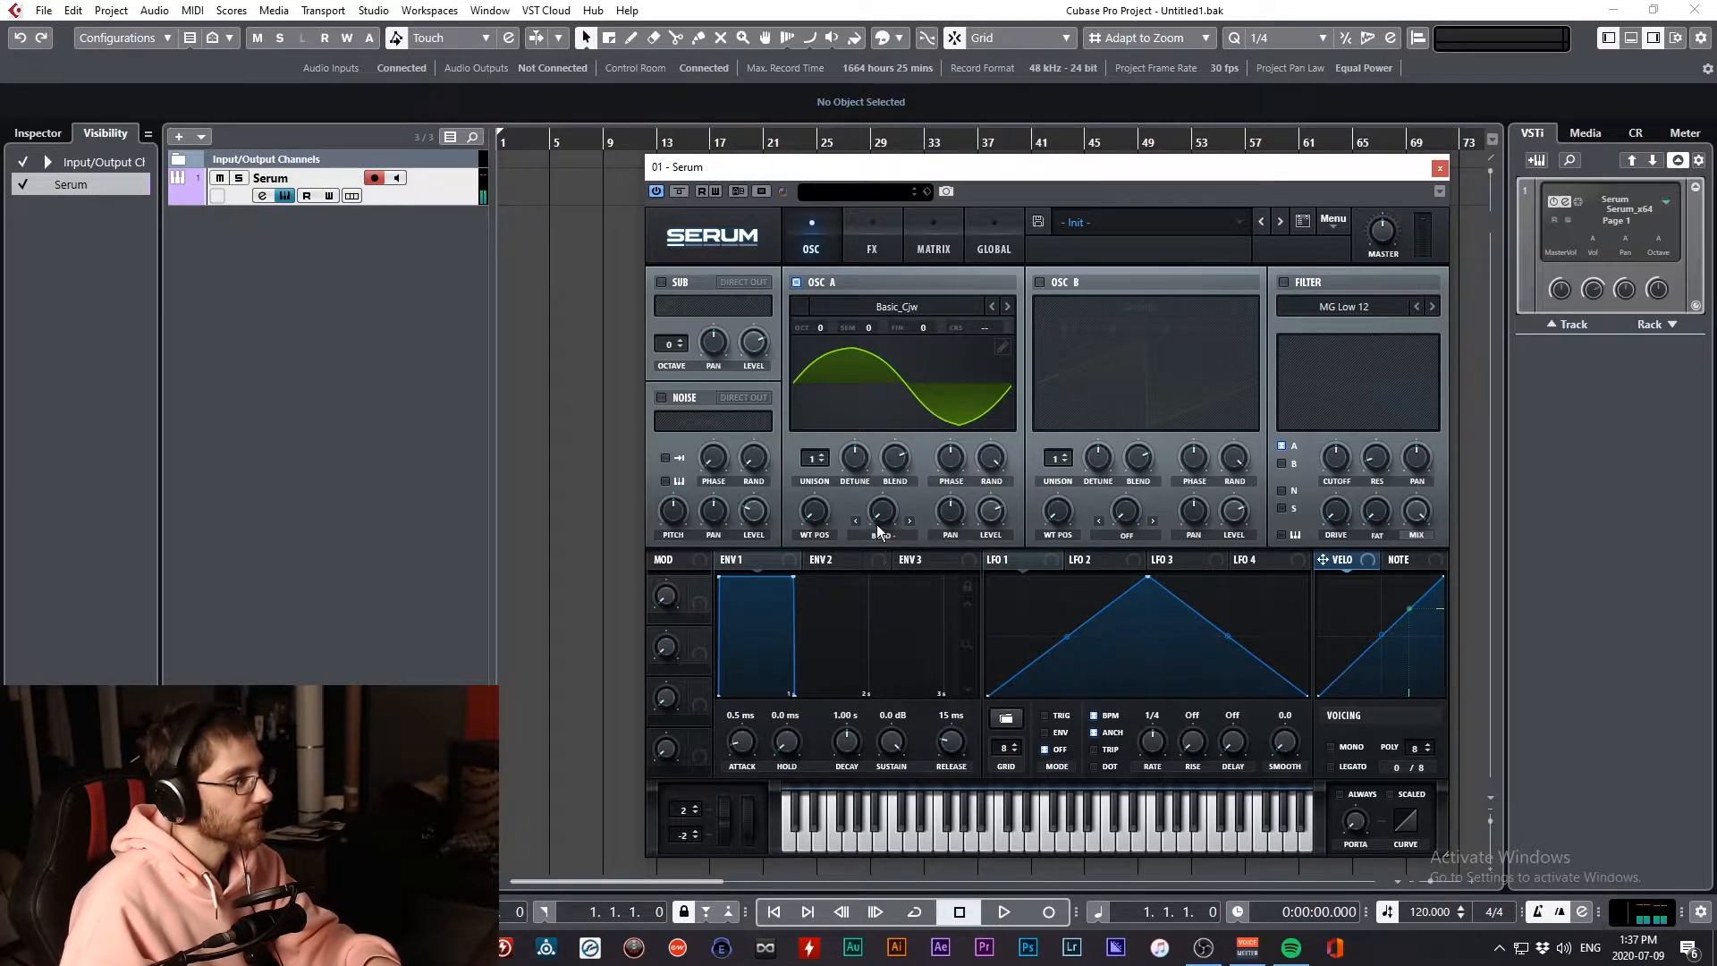
# Set oscillator A's warp mode to FM (from B) and enable oscillator B to try out the FM amount
pyautogui.click(881, 534)
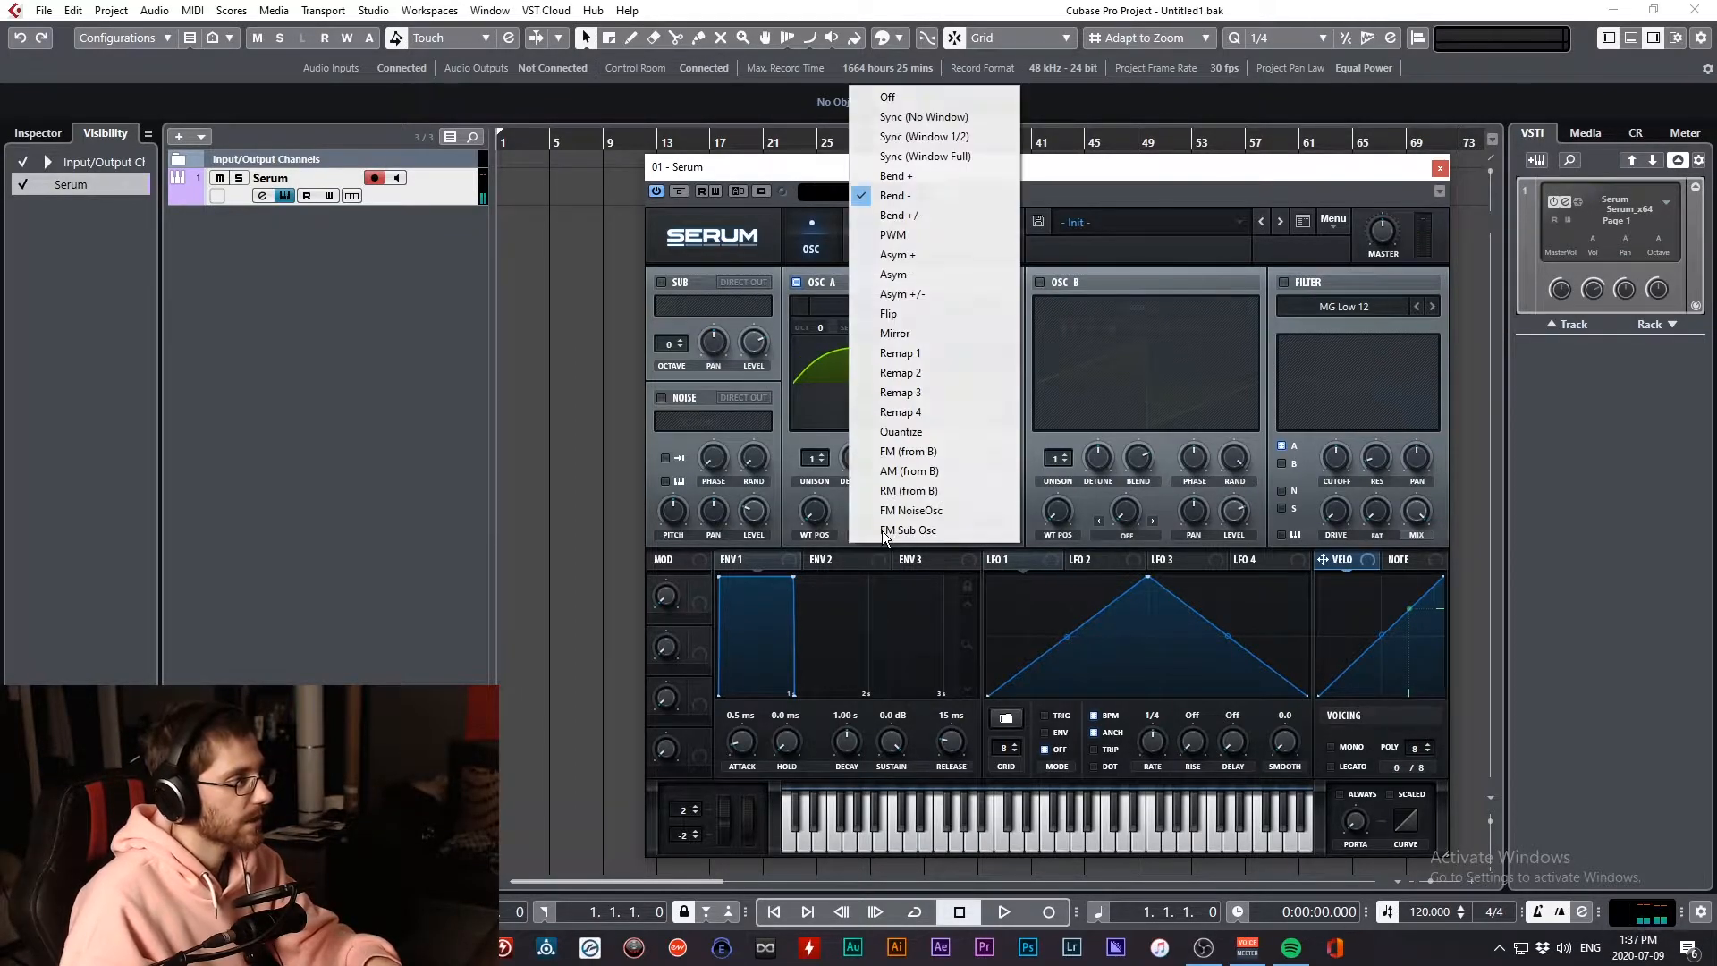
pyautogui.click(910, 450)
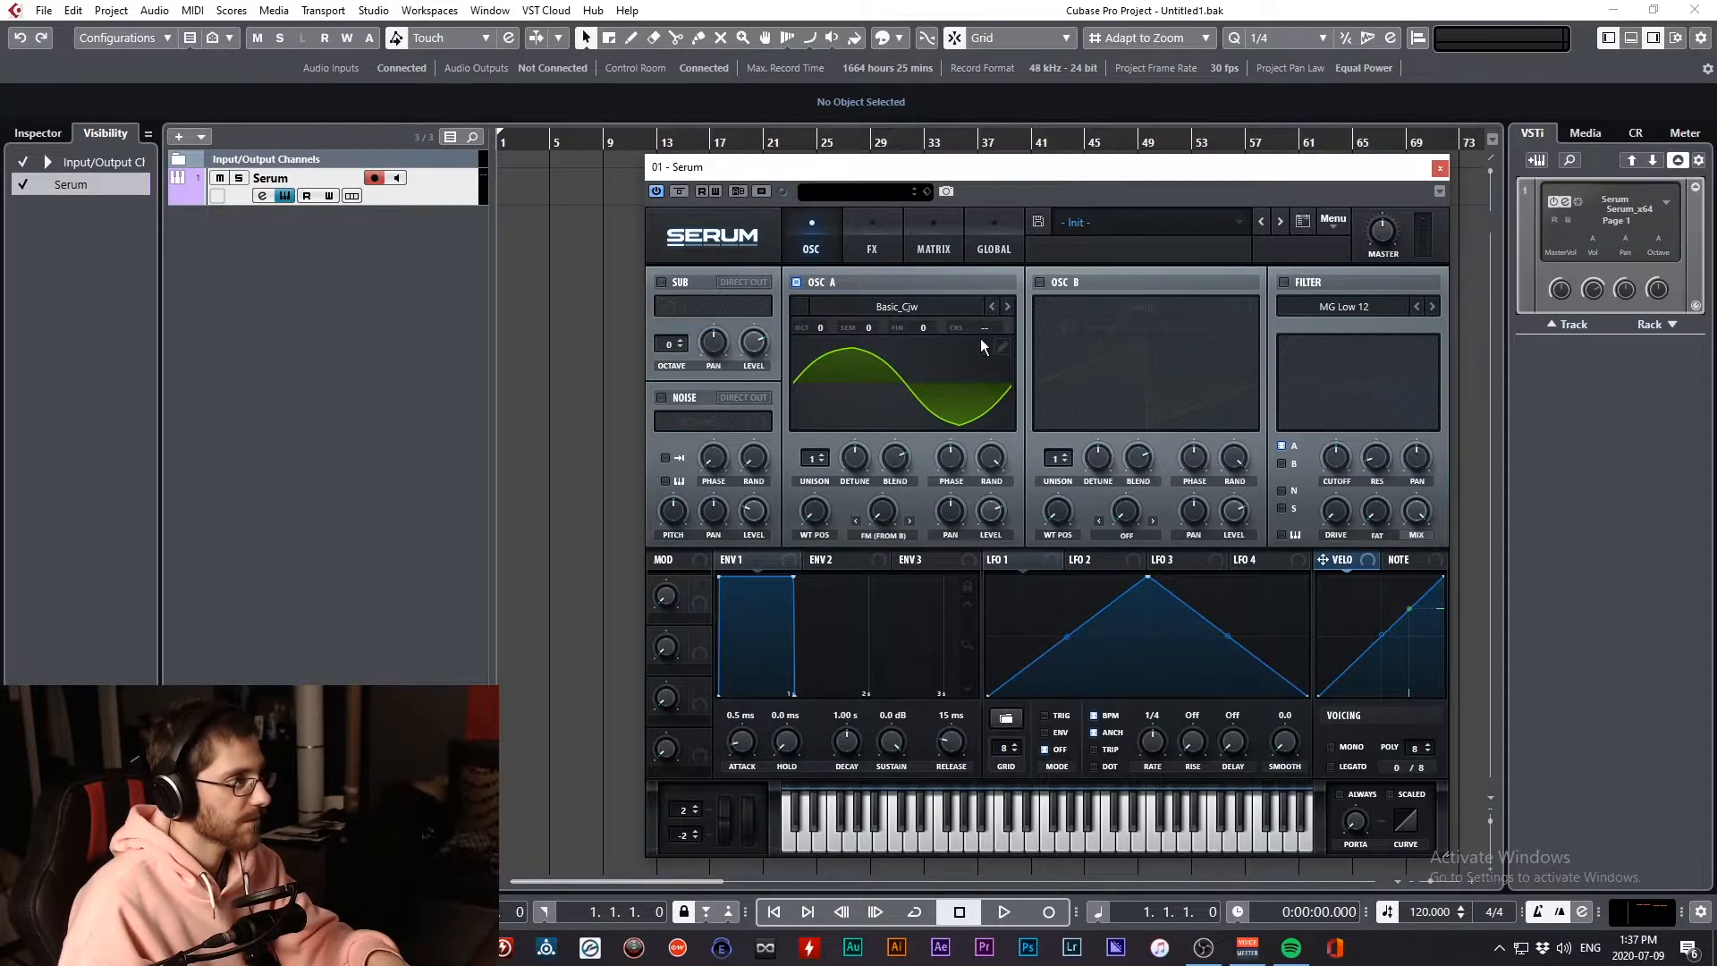
pyautogui.click(1038, 282)
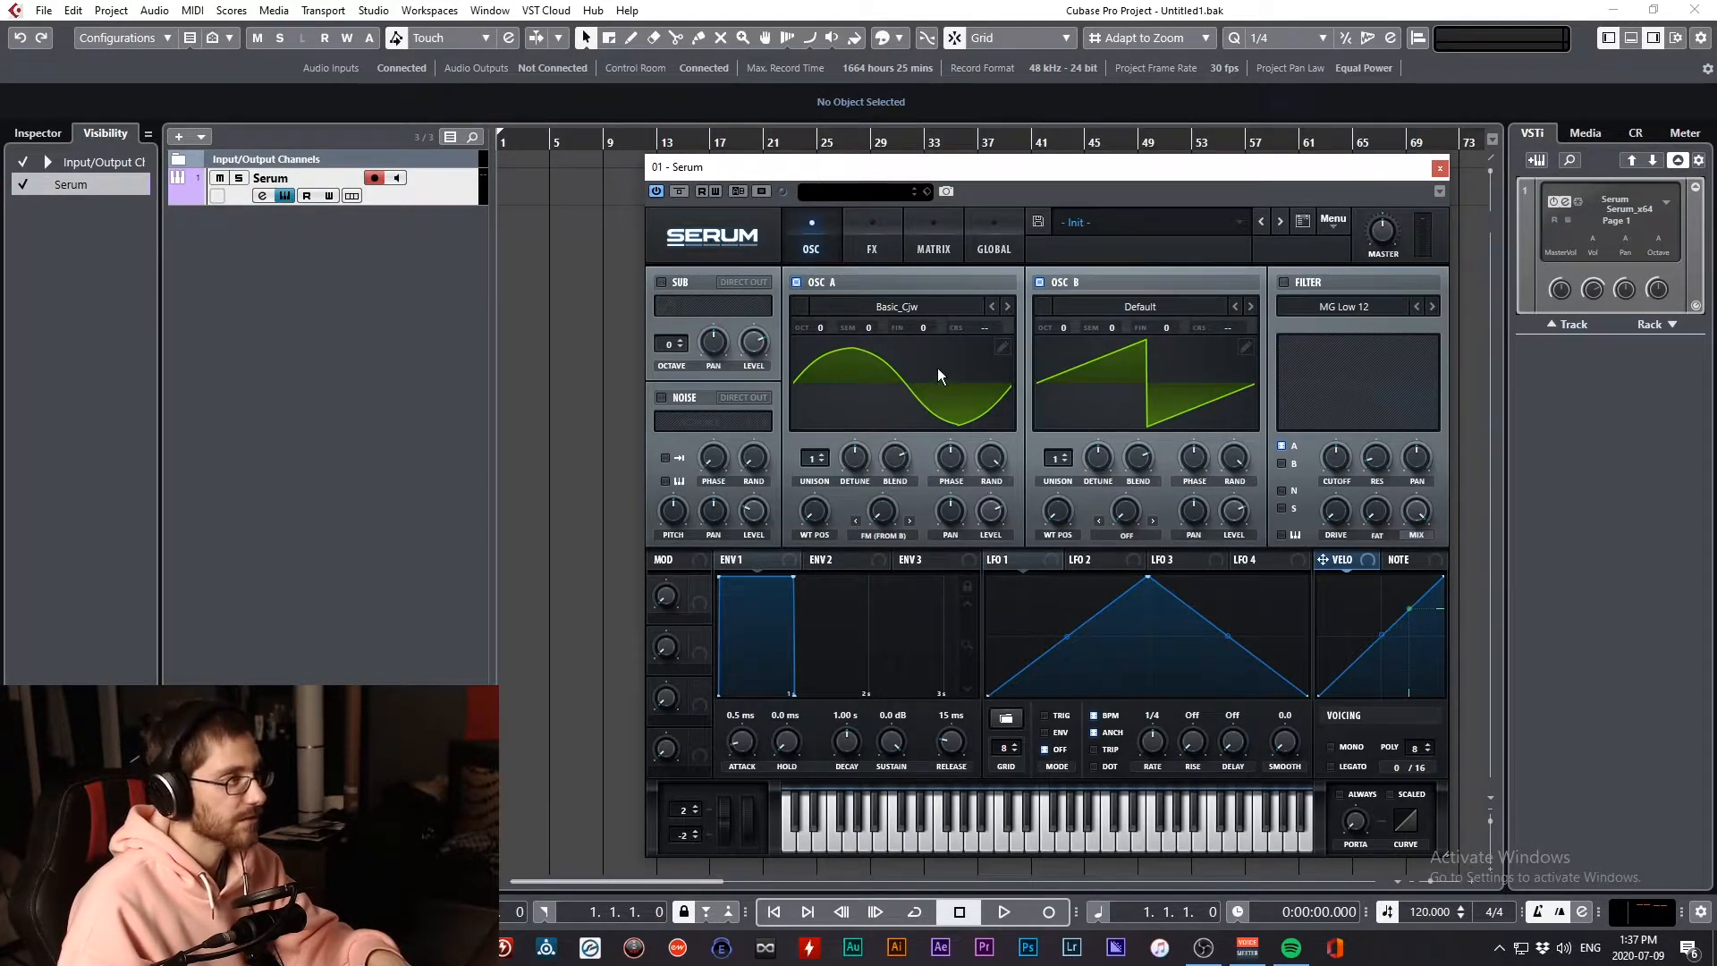
pyautogui.moveTo(892, 508)
pyautogui.mouseDown()
pyautogui.moveTo(920, 348)
pyautogui.moveTo(902, 483)
pyautogui.mouseUp()
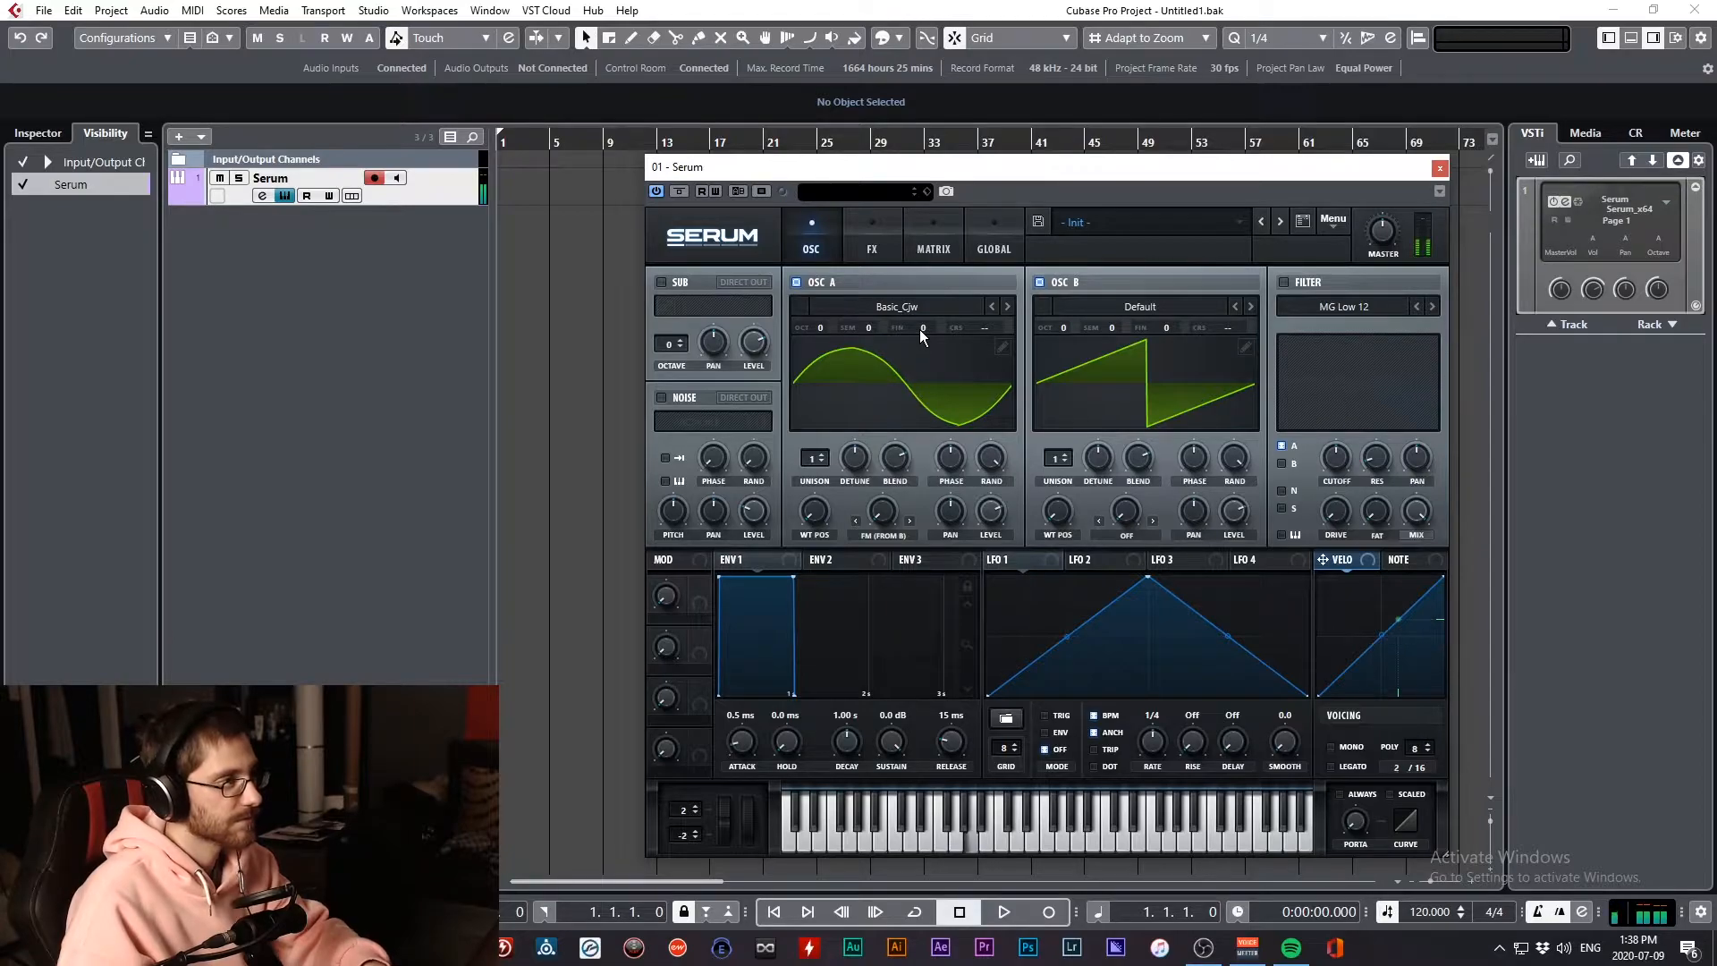
# Try fine detuning oscillator A to -100 and oscillator B as well, and raise oscillator B's octave to +1
pyautogui.moveTo(920, 329); pyautogui.dragTo(920, 398)
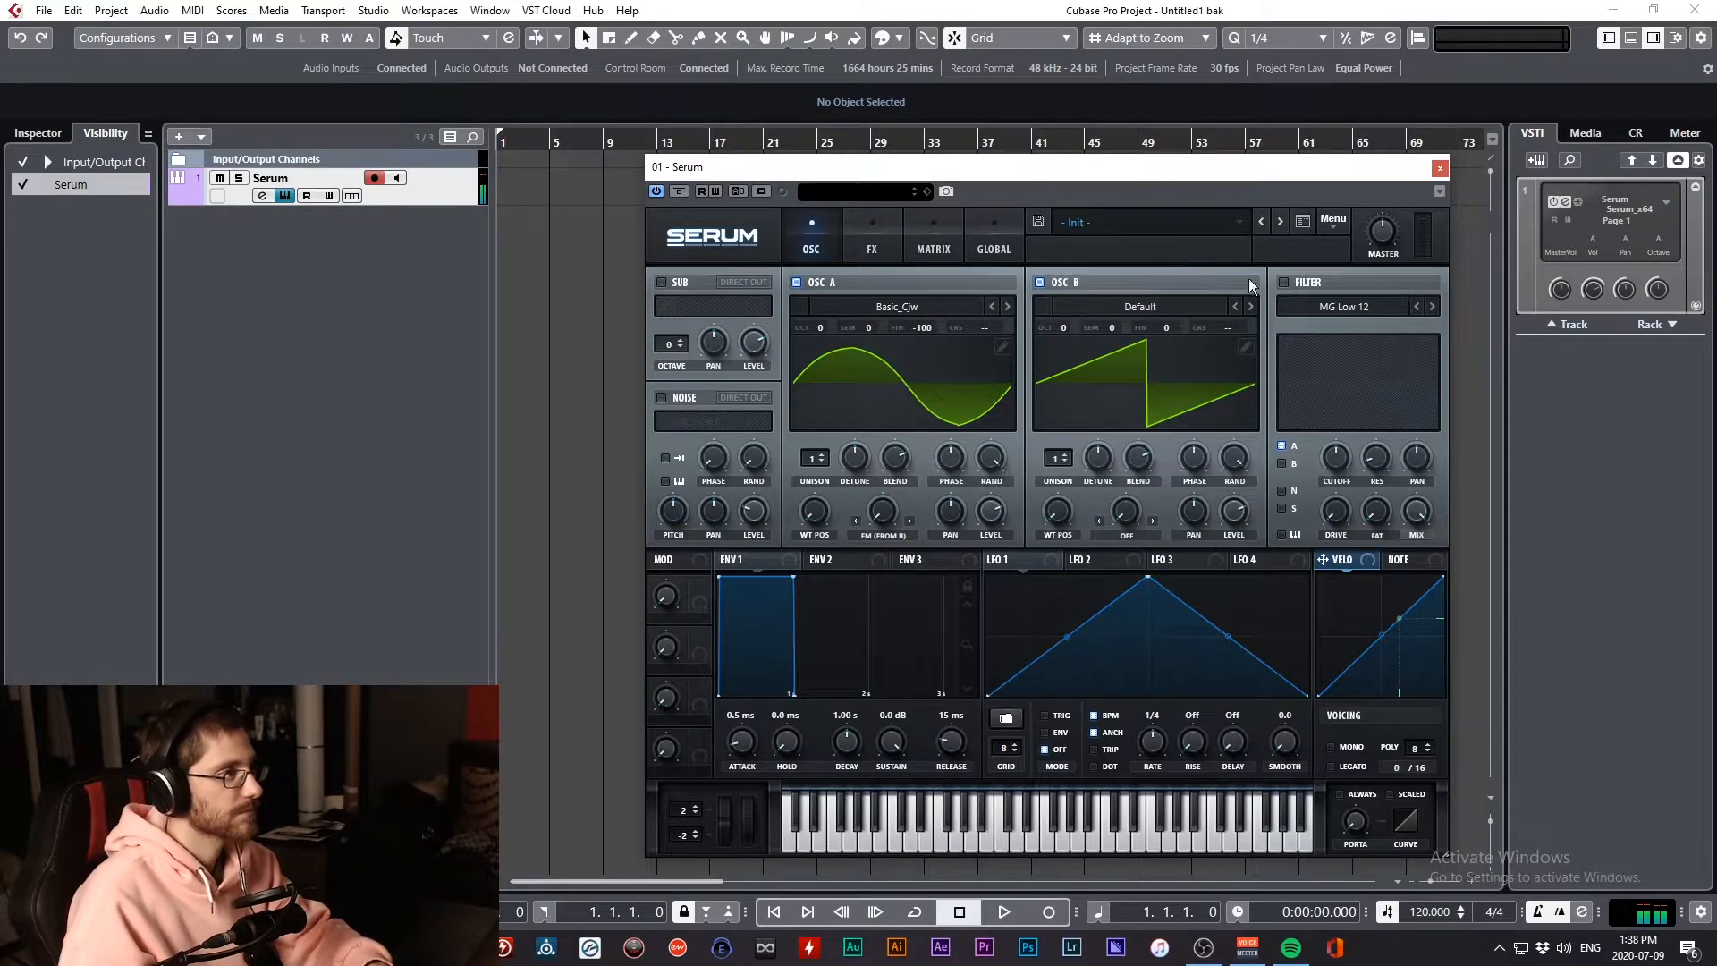
pyautogui.moveTo(1158, 327); pyautogui.dragTo(1113, 483)
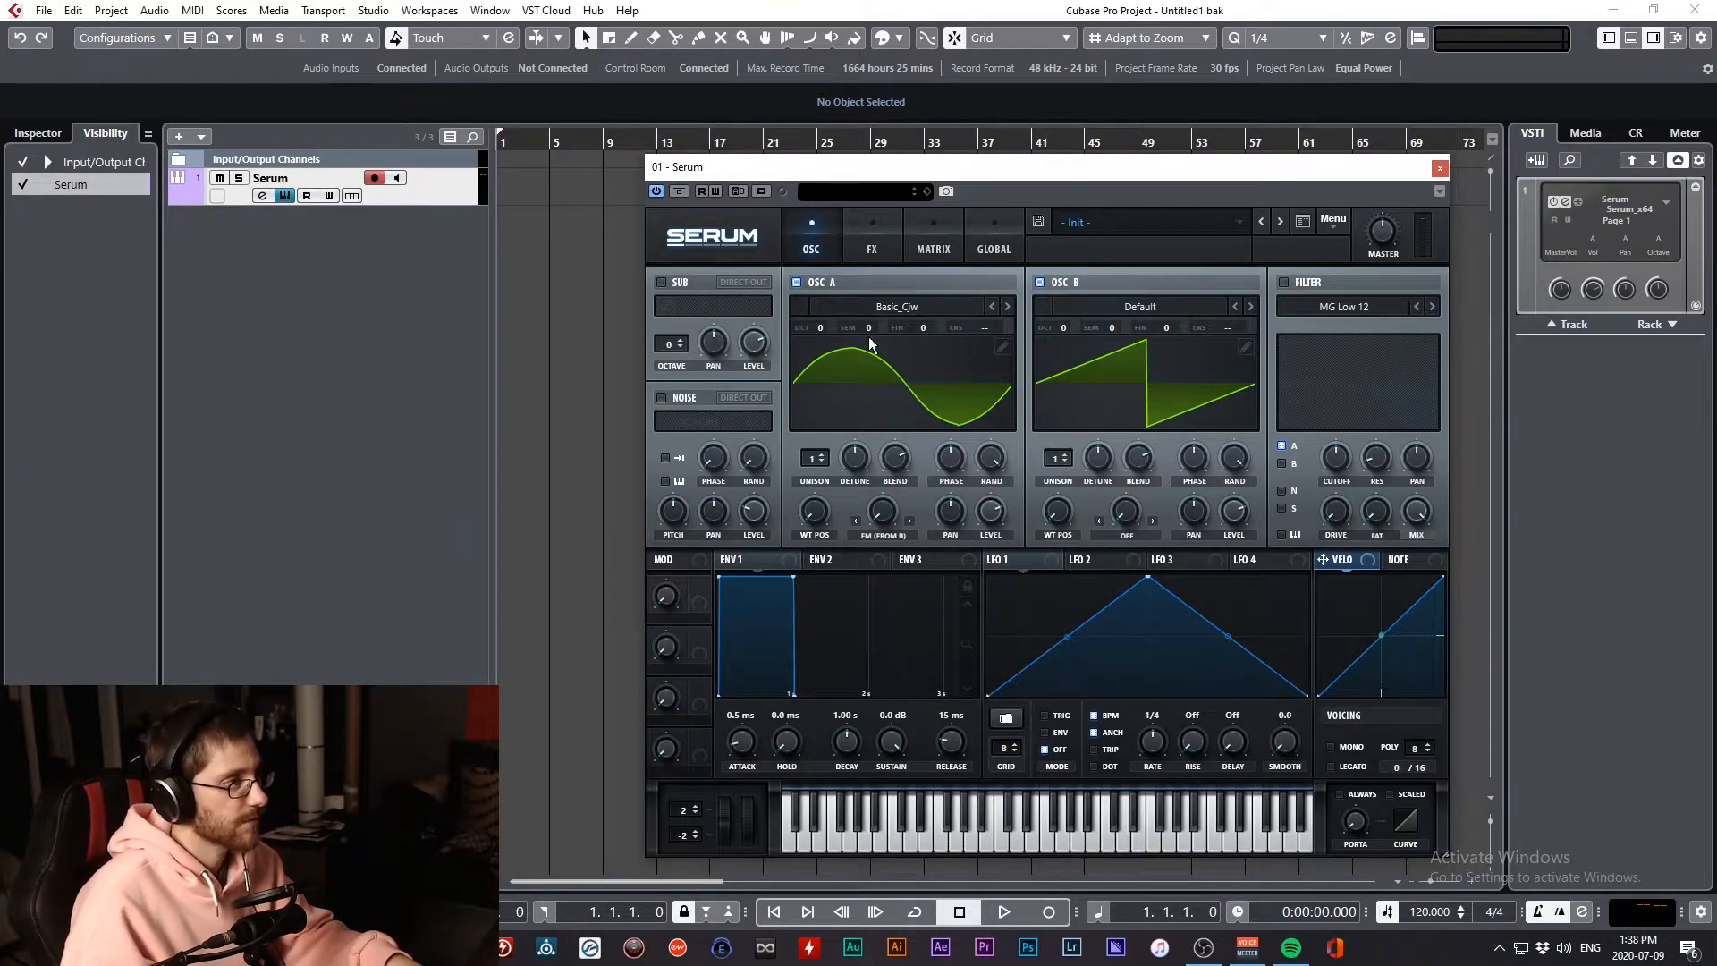
pyautogui.moveTo(1070, 329); pyautogui.dragTo(1065, 324)
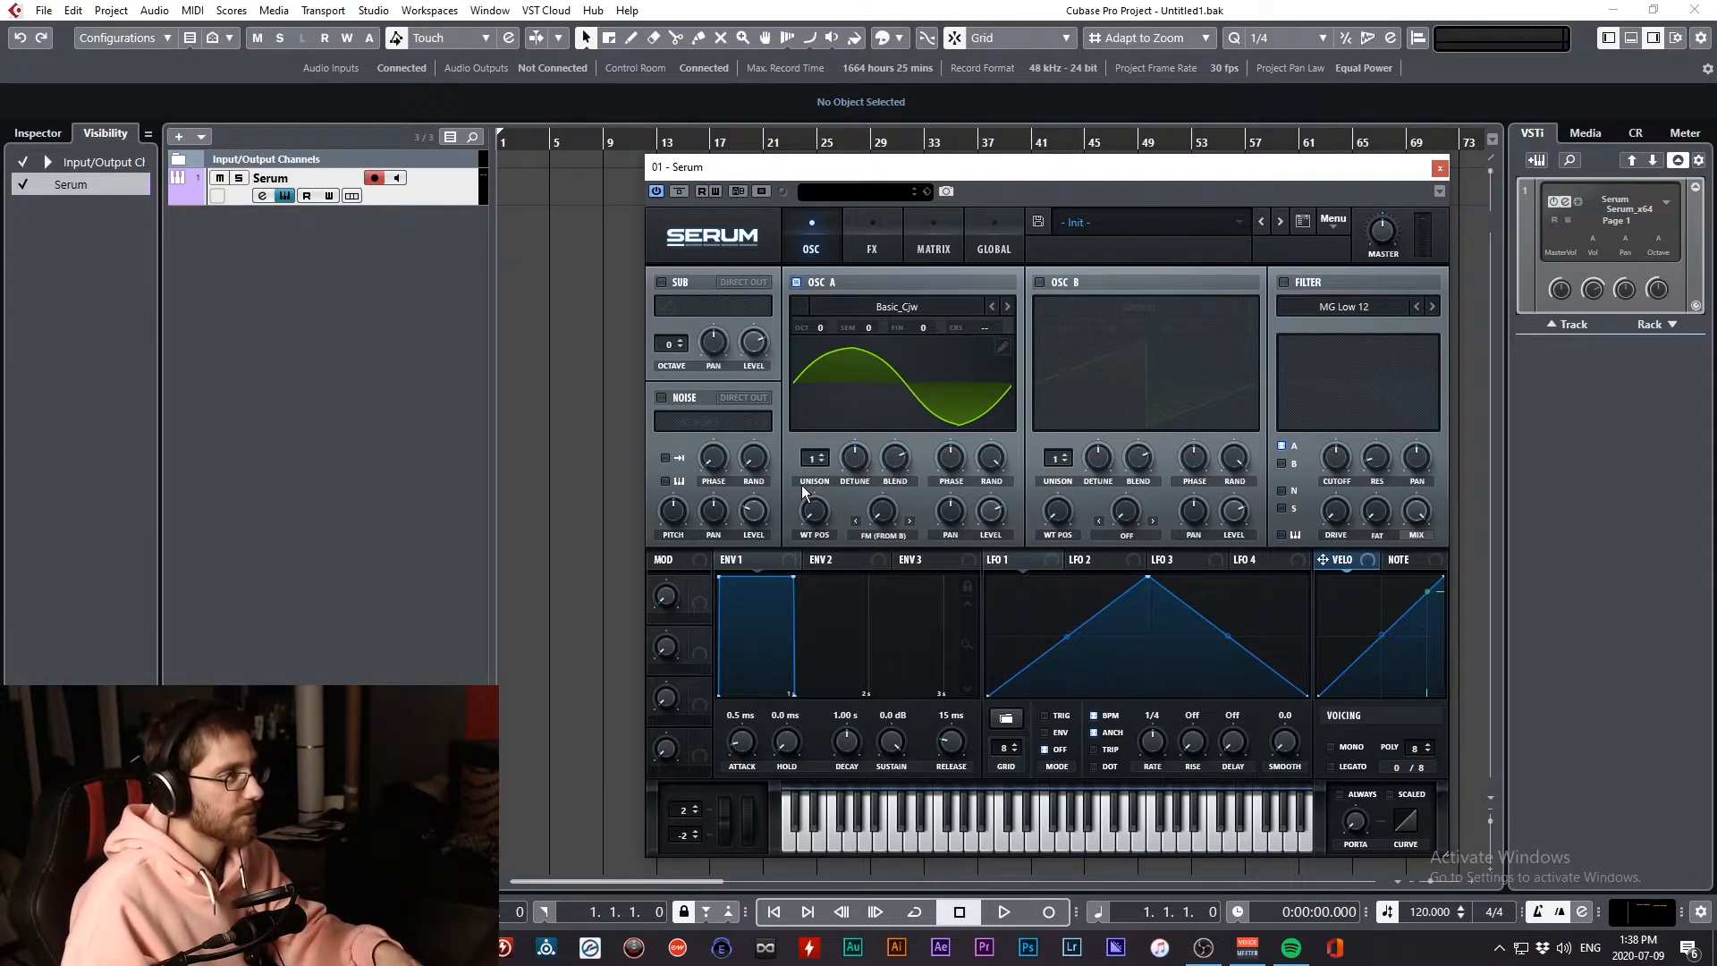
# Set oscillator A's unison to 4 voices and vary its unison detune amount
pyautogui.moveTo(811, 460); pyautogui.dragTo(859, 451)
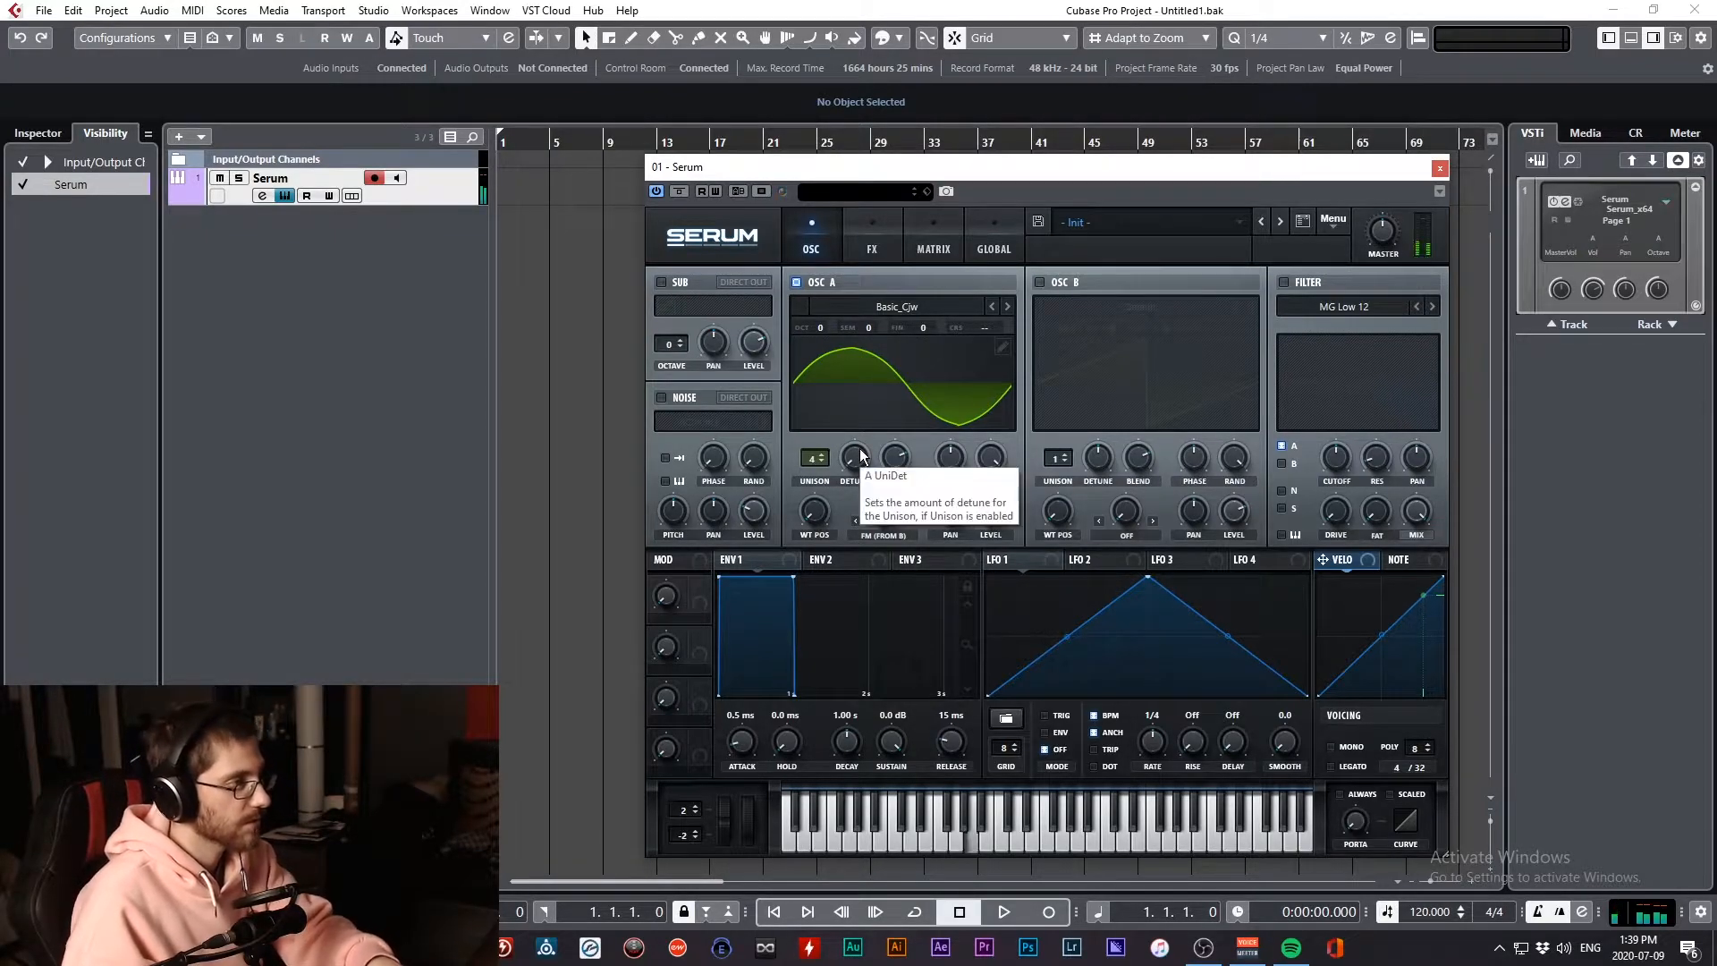
pyautogui.moveTo(860, 457); pyautogui.dragTo(841, 341)
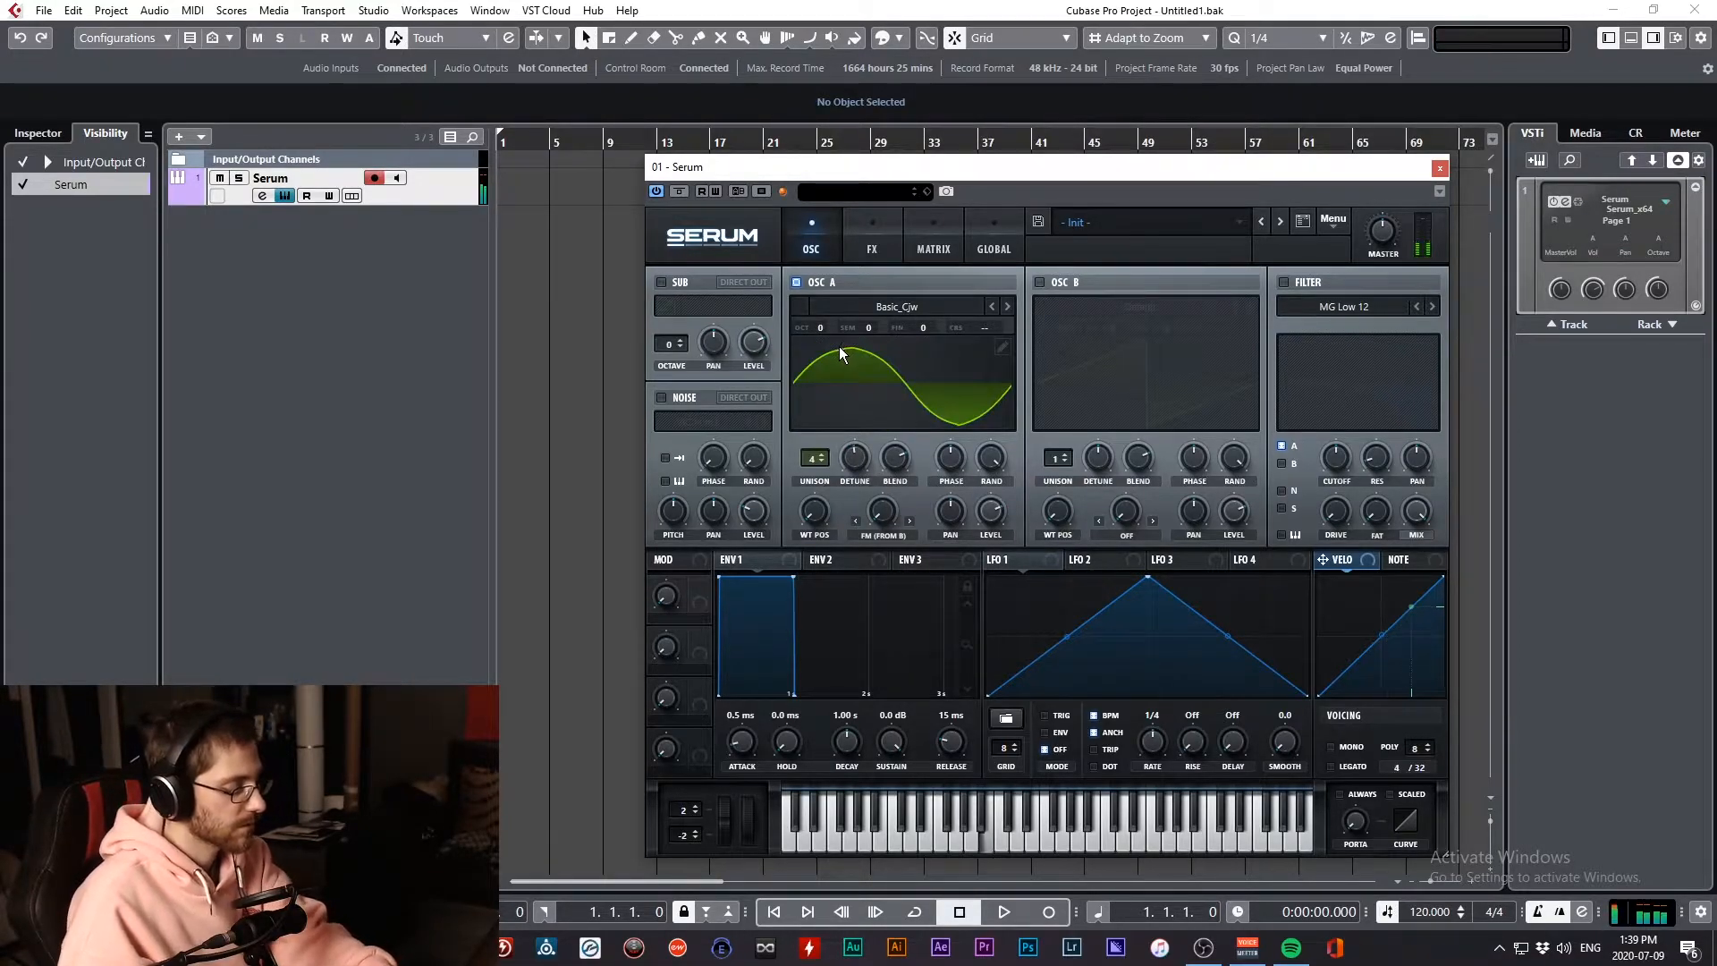
pyautogui.moveTo(851, 460); pyautogui.dragTo(853, 404)
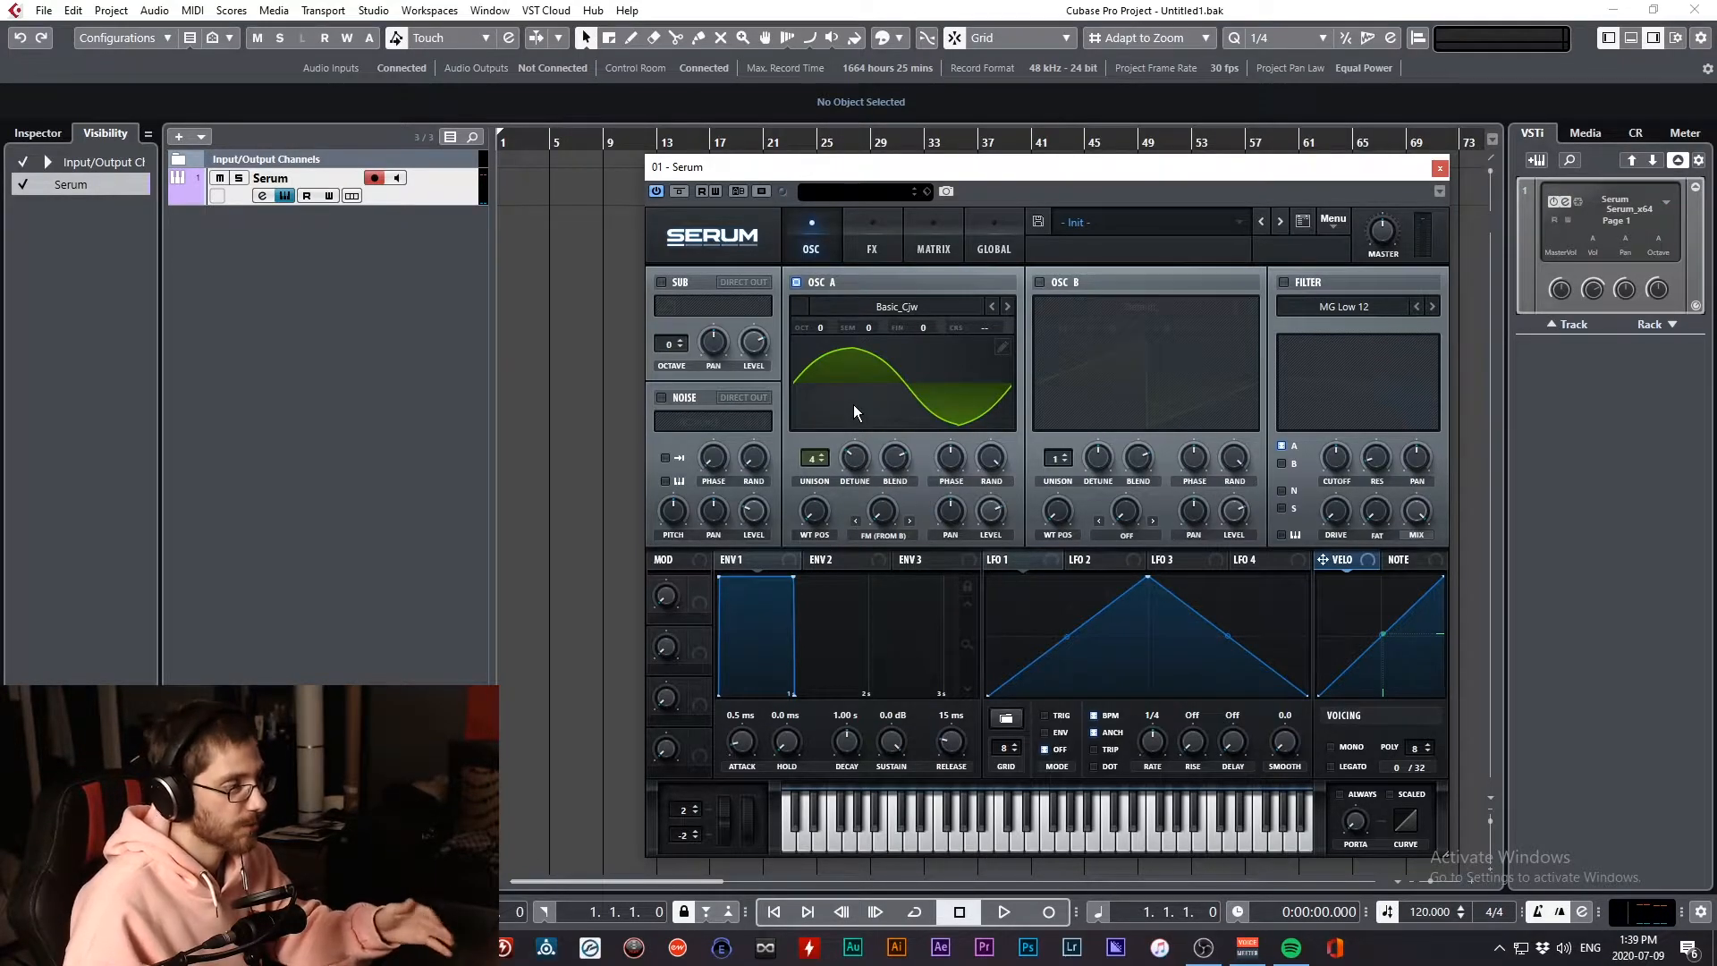
# Try oscillator B enabled with 14 unison voices and vary its detune amount
pyautogui.click(1039, 282)
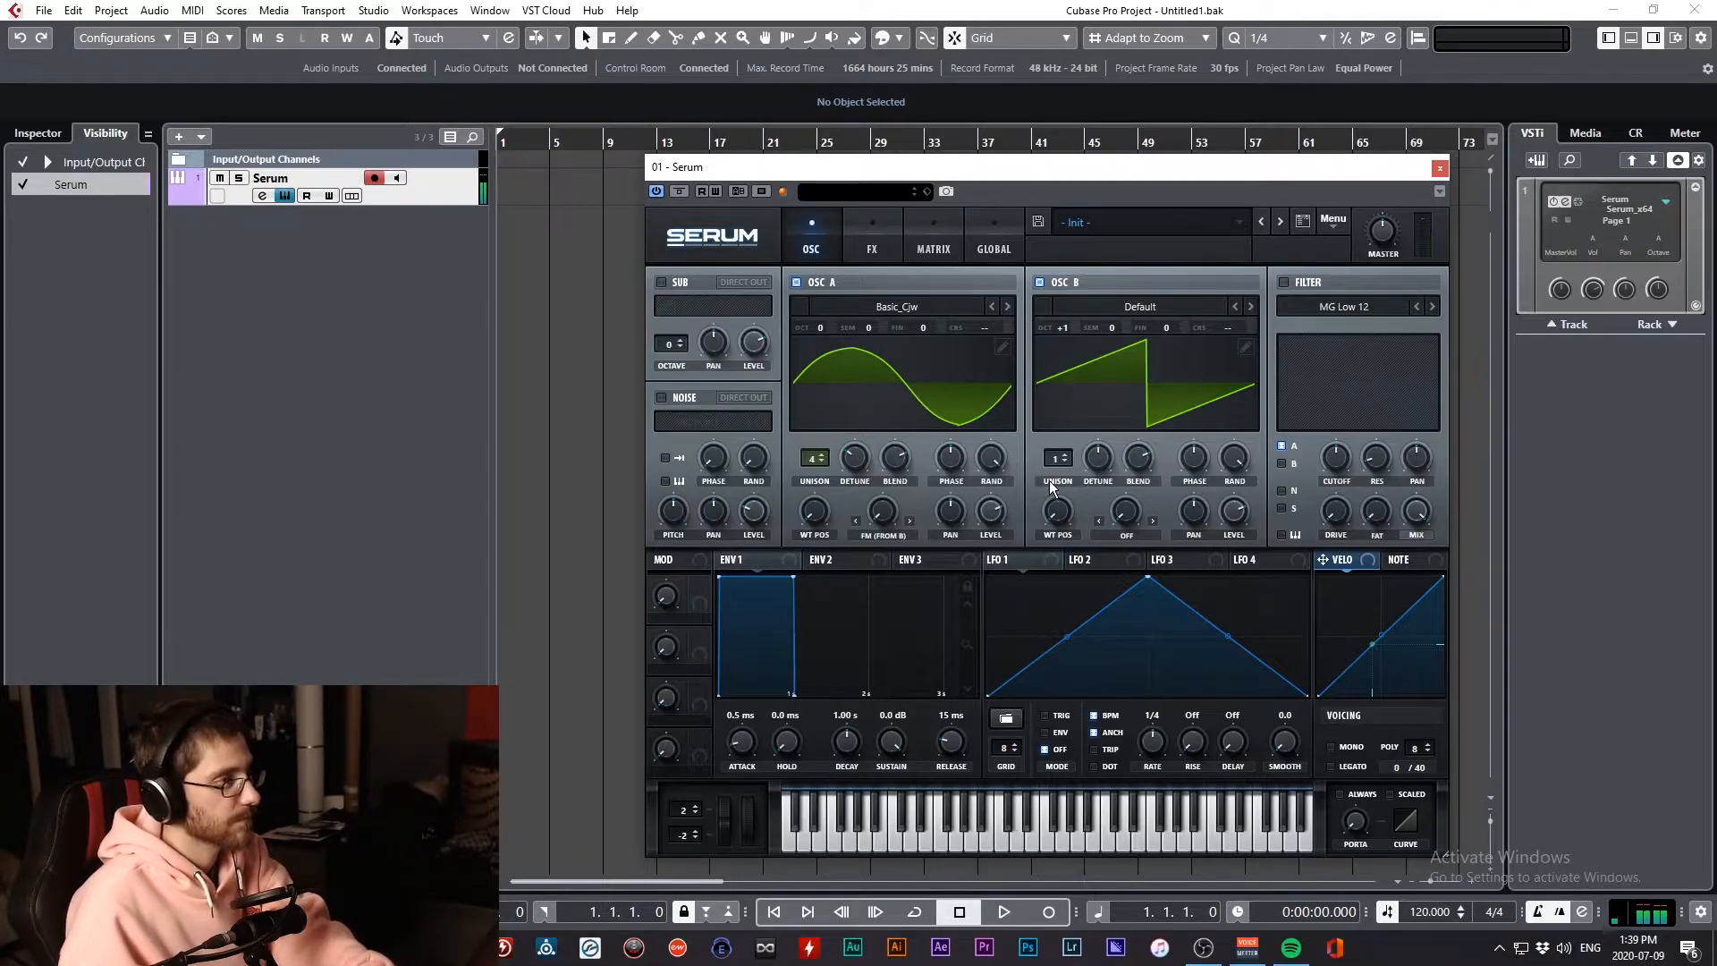
pyautogui.moveTo(1057, 466); pyautogui.dragTo(1063, 259)
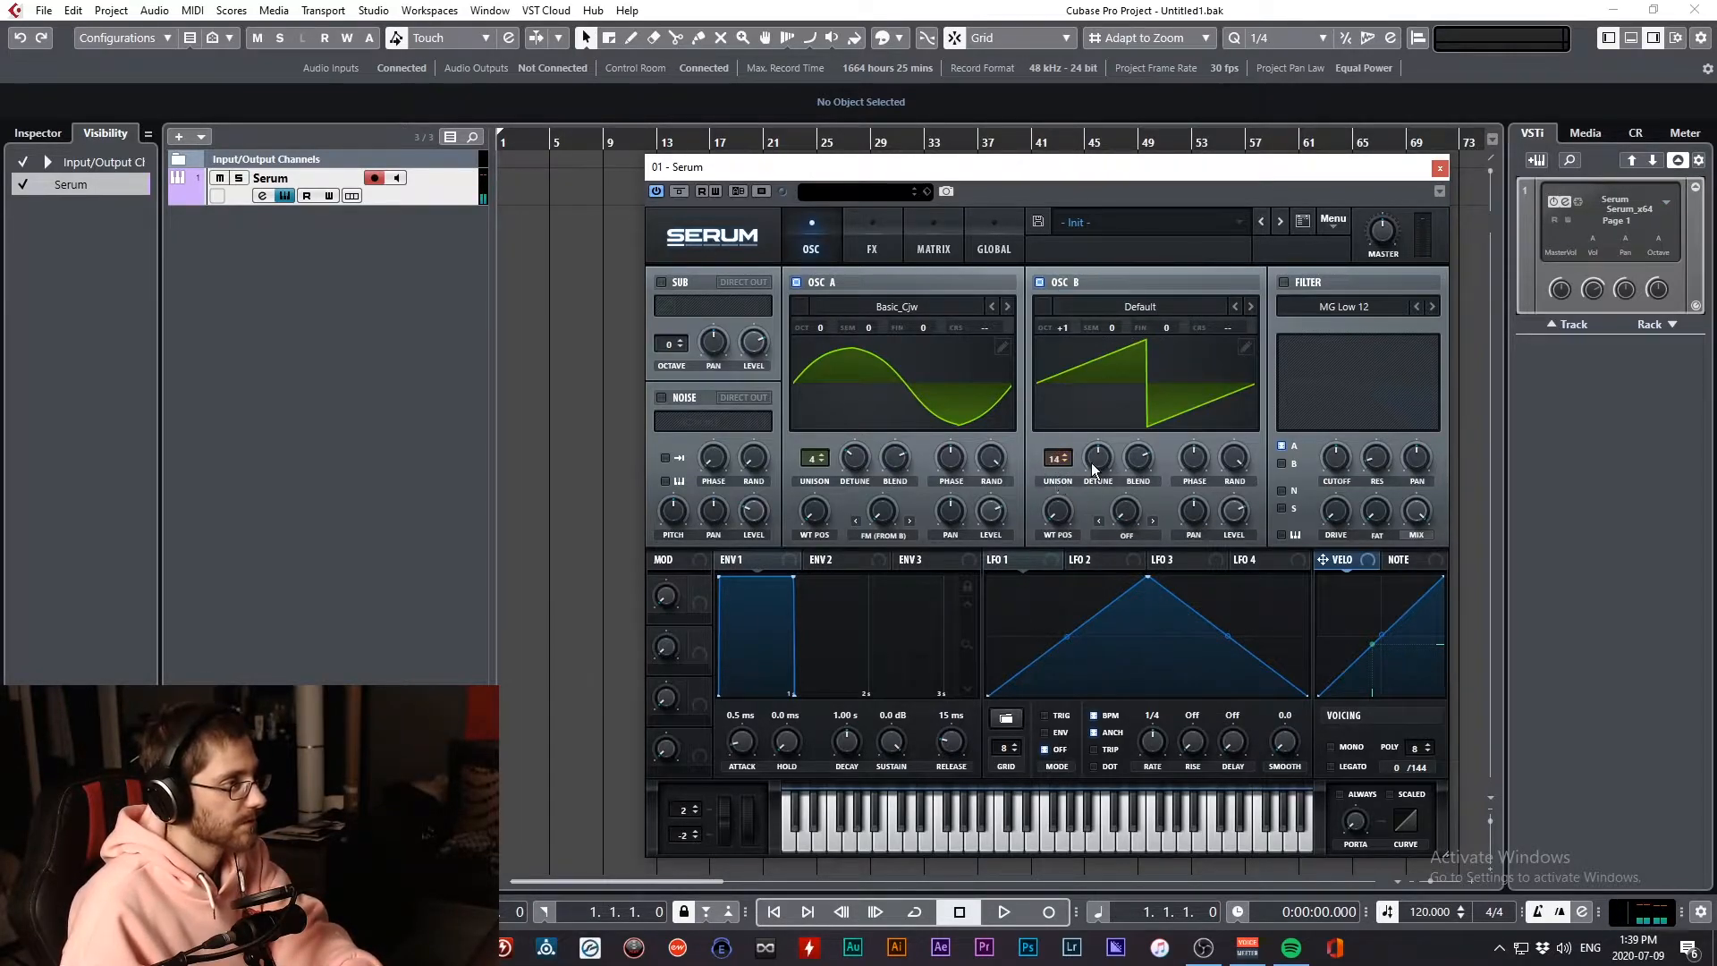
pyautogui.moveTo(1091, 463); pyautogui.dragTo(1093, 474)
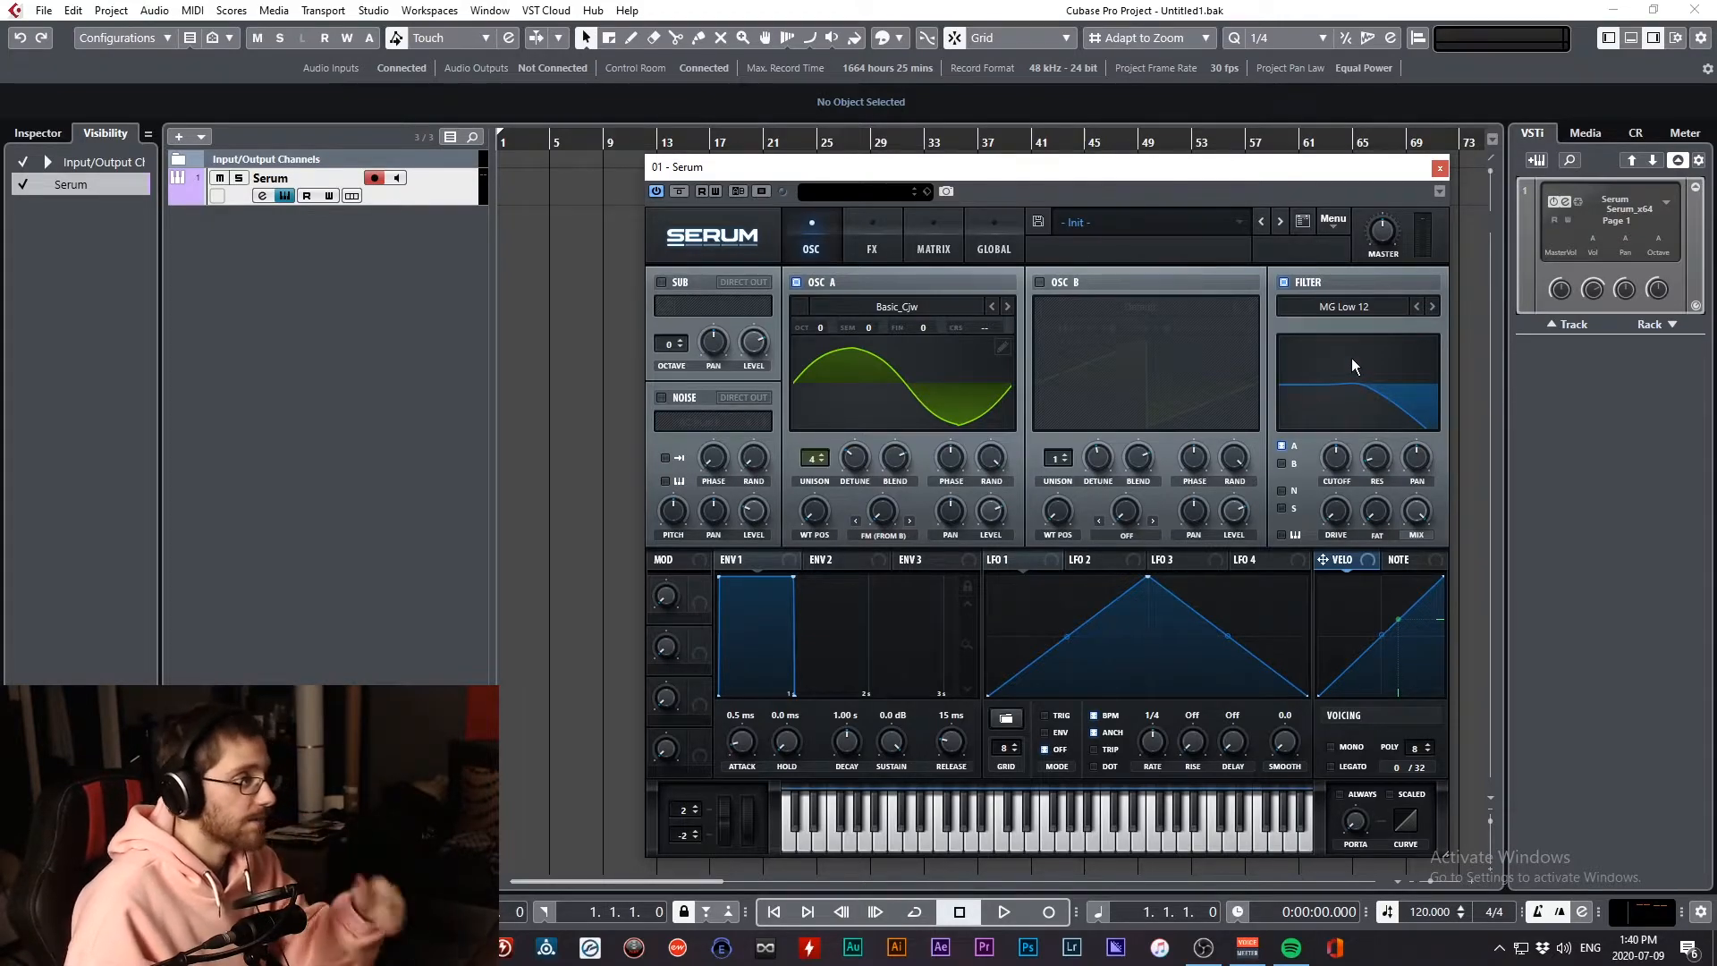
# Try the High 12 and Band 12 types on the filter
pyautogui.click(1356, 308)
pyautogui.moveTo(1352, 321)
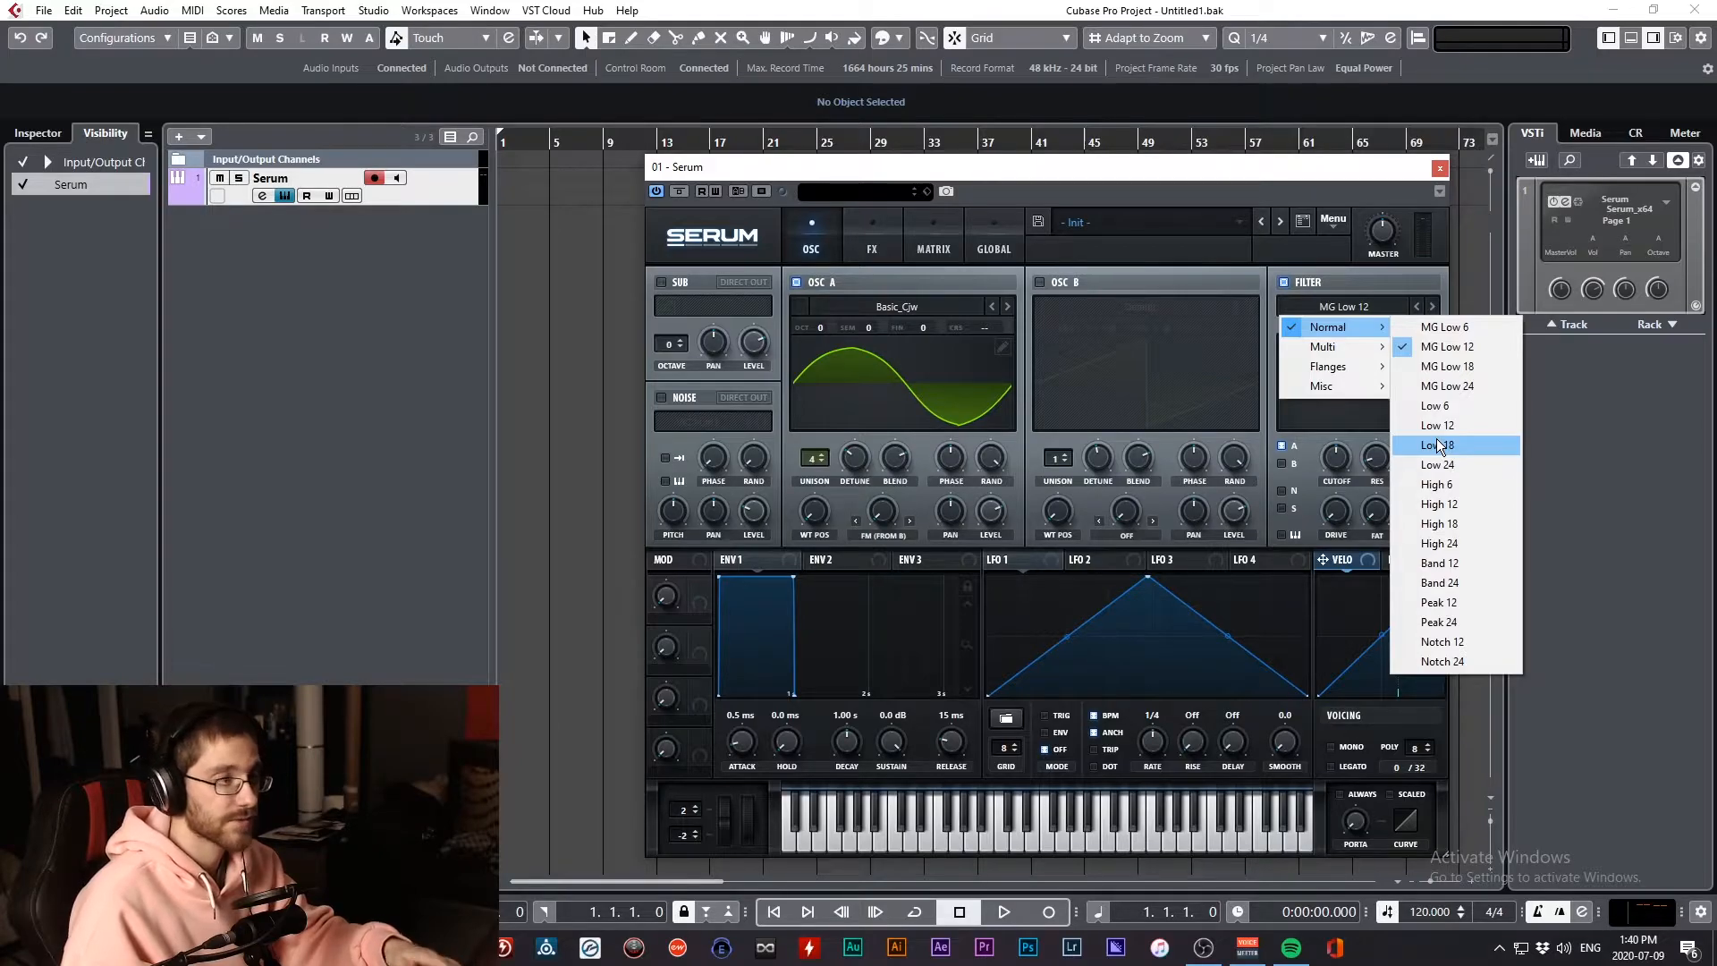
pyautogui.click(1439, 503)
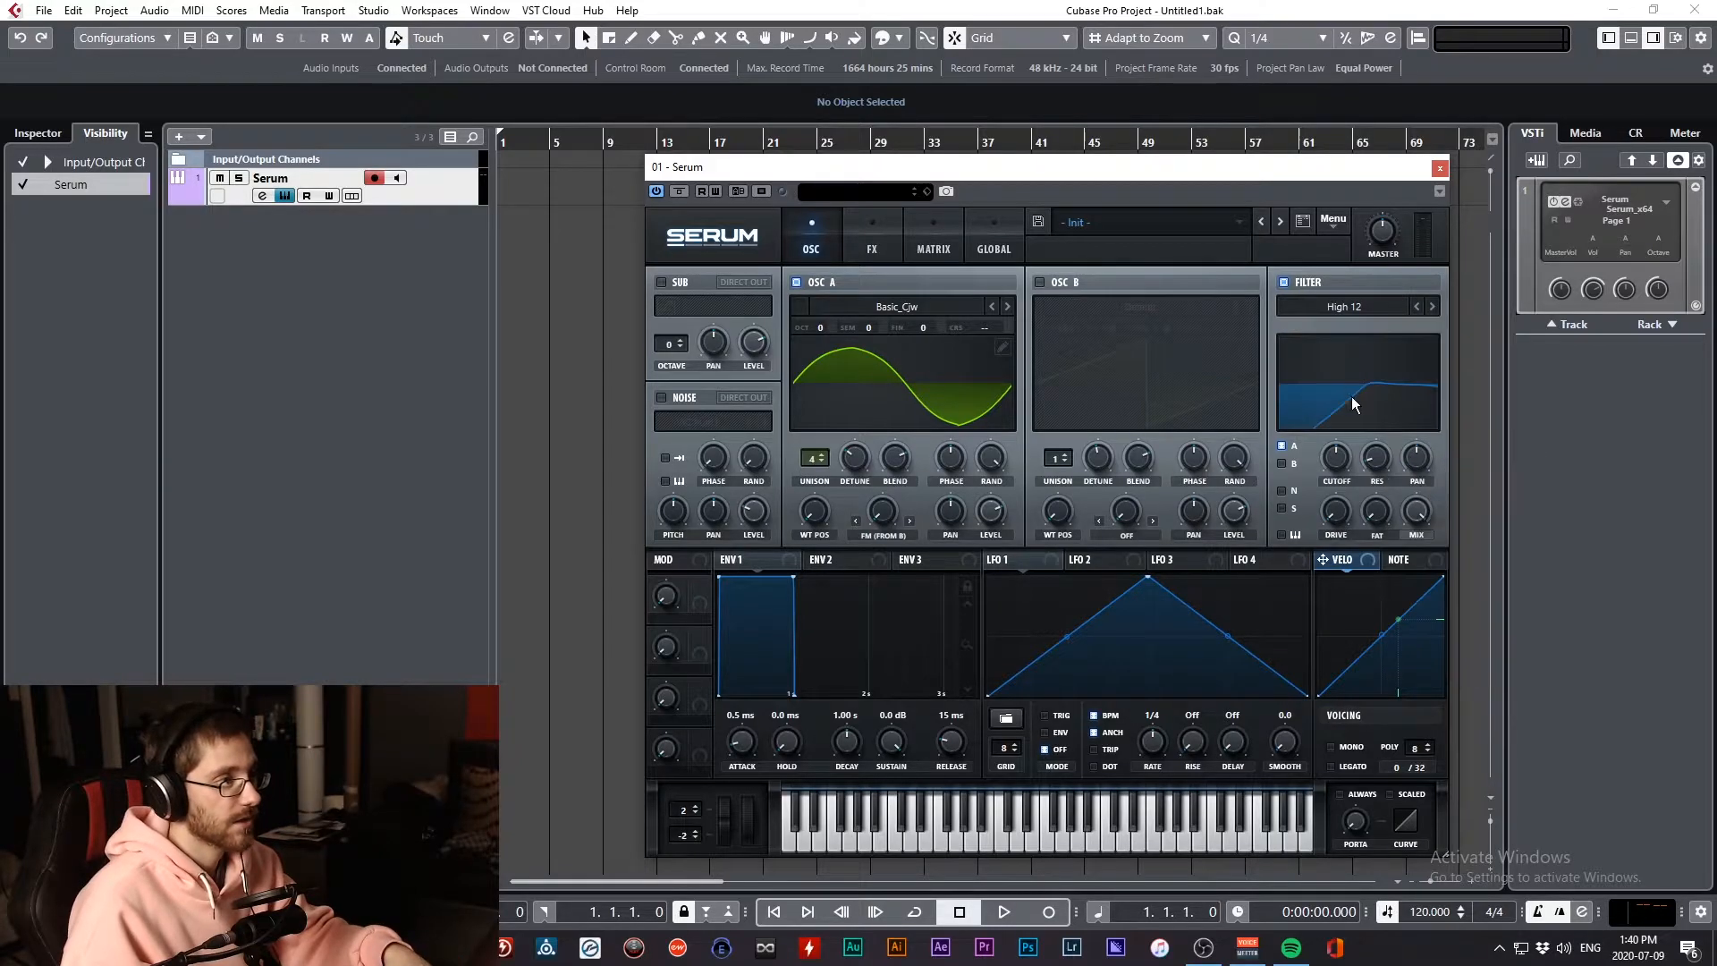
pyautogui.click(1375, 303)
pyautogui.moveTo(1347, 329)
pyautogui.click(1461, 569)
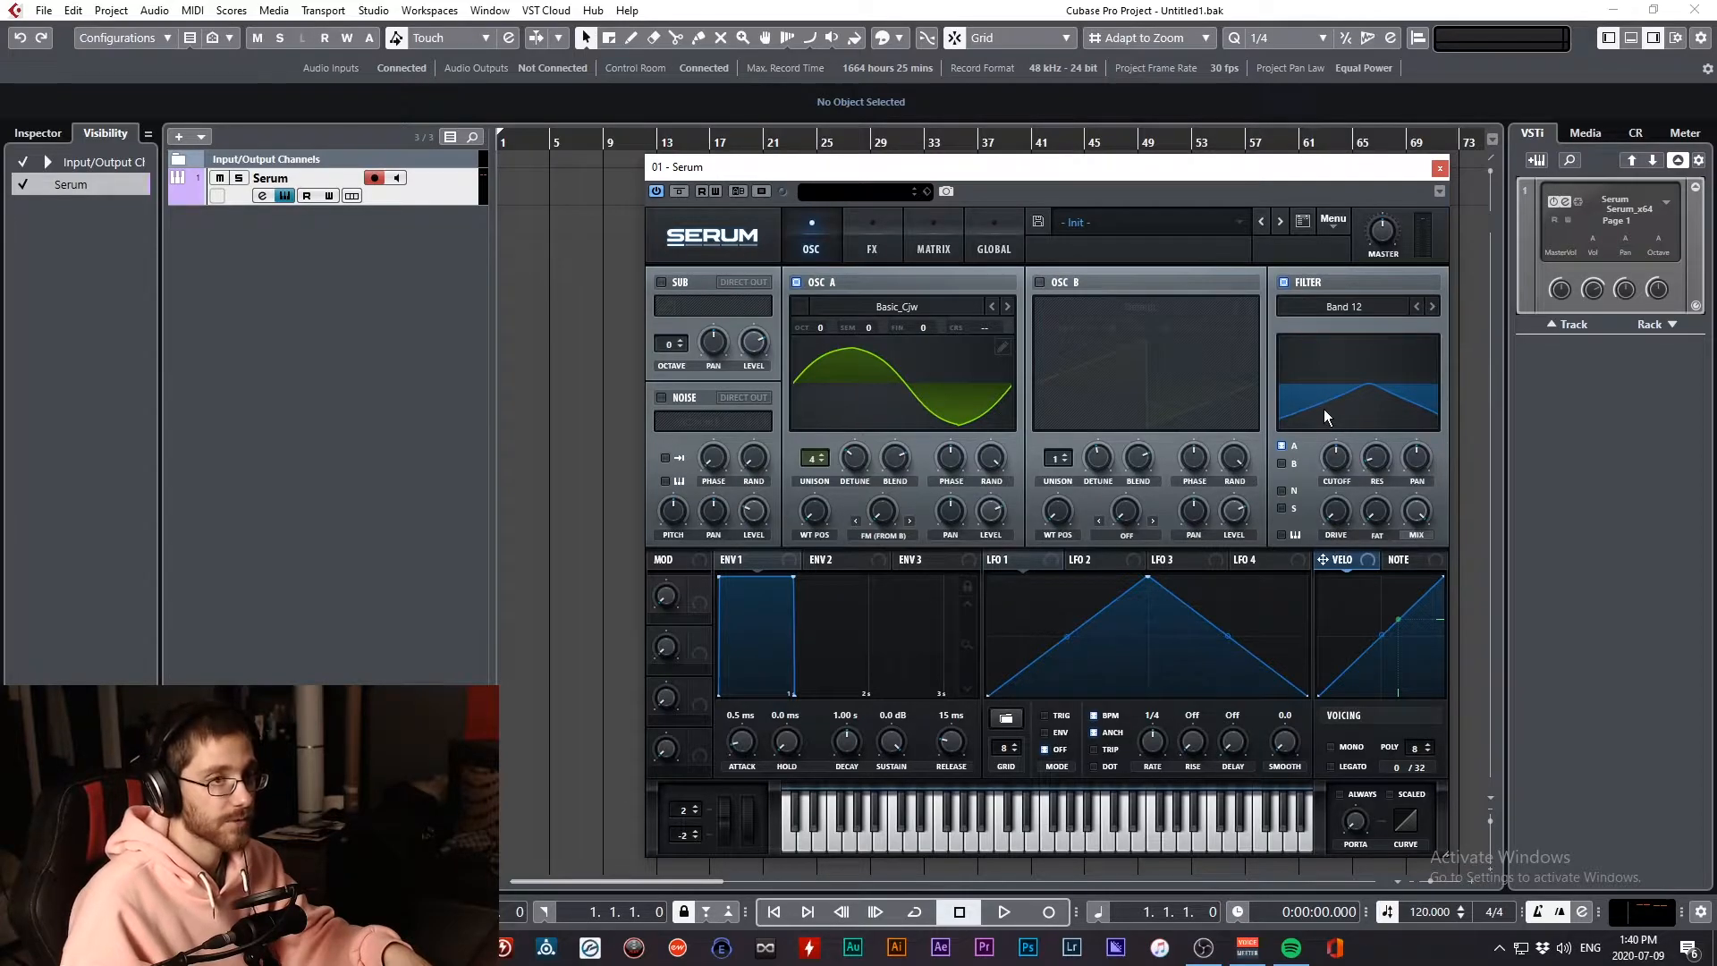
# Try the Cmb + flanger filter type while adjusting its resonance and cutoff
pyautogui.click(1381, 311)
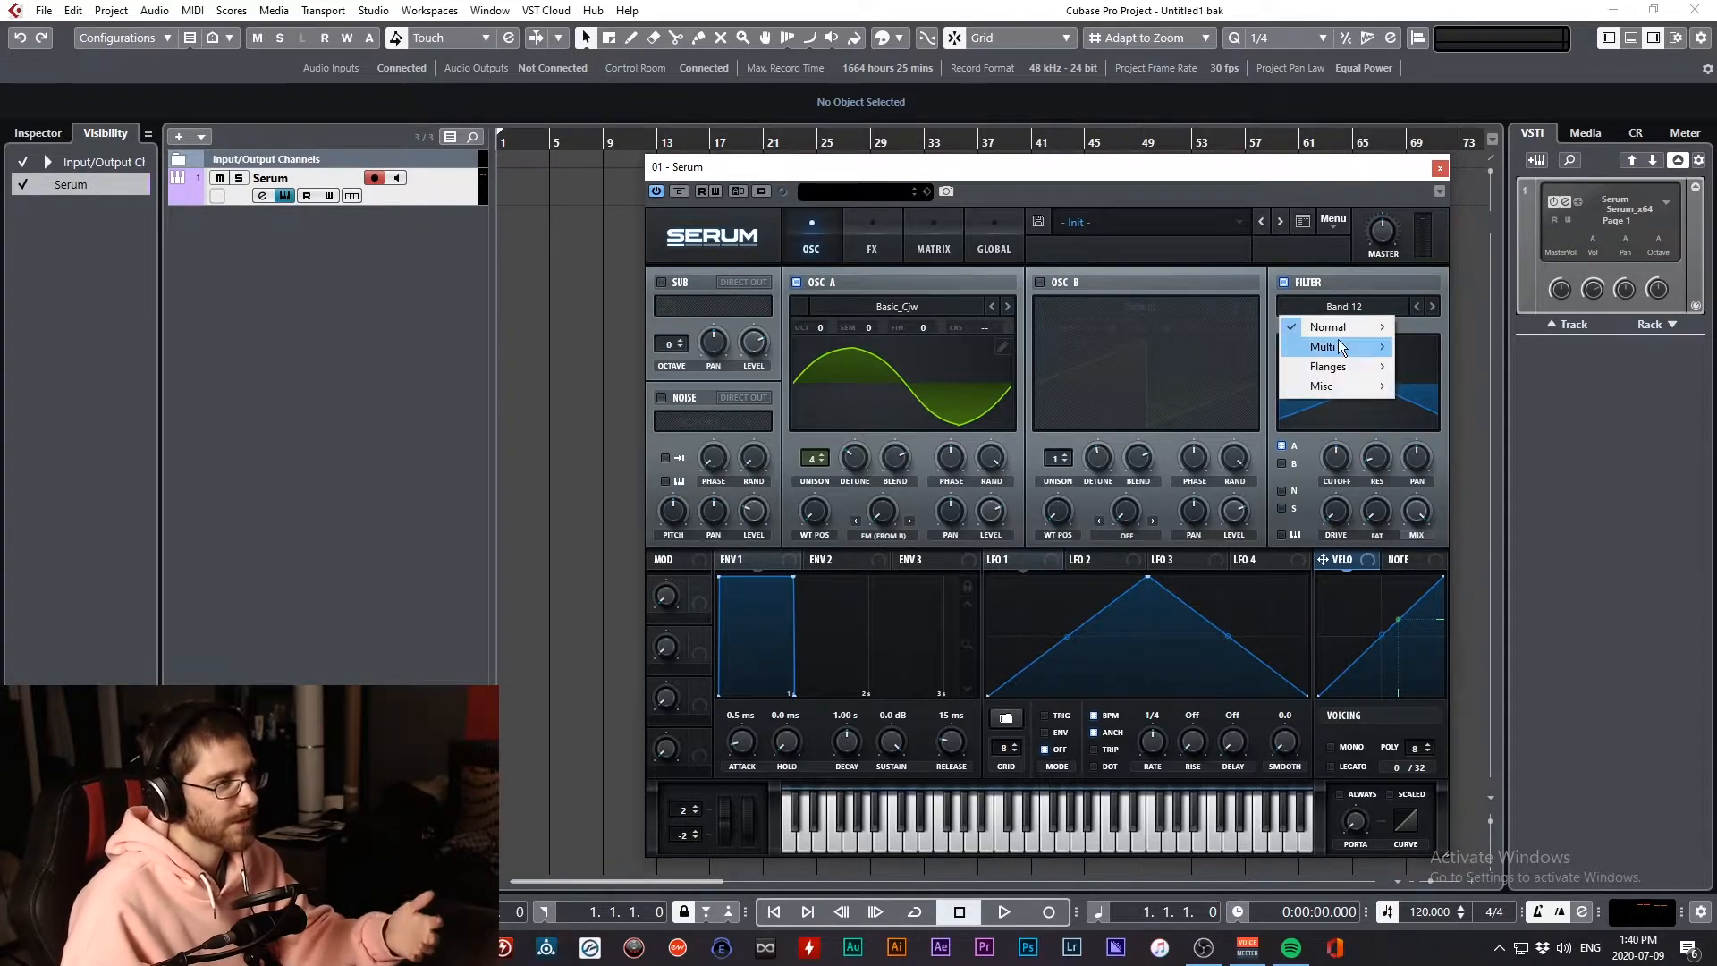
pyautogui.moveTo(1323, 365)
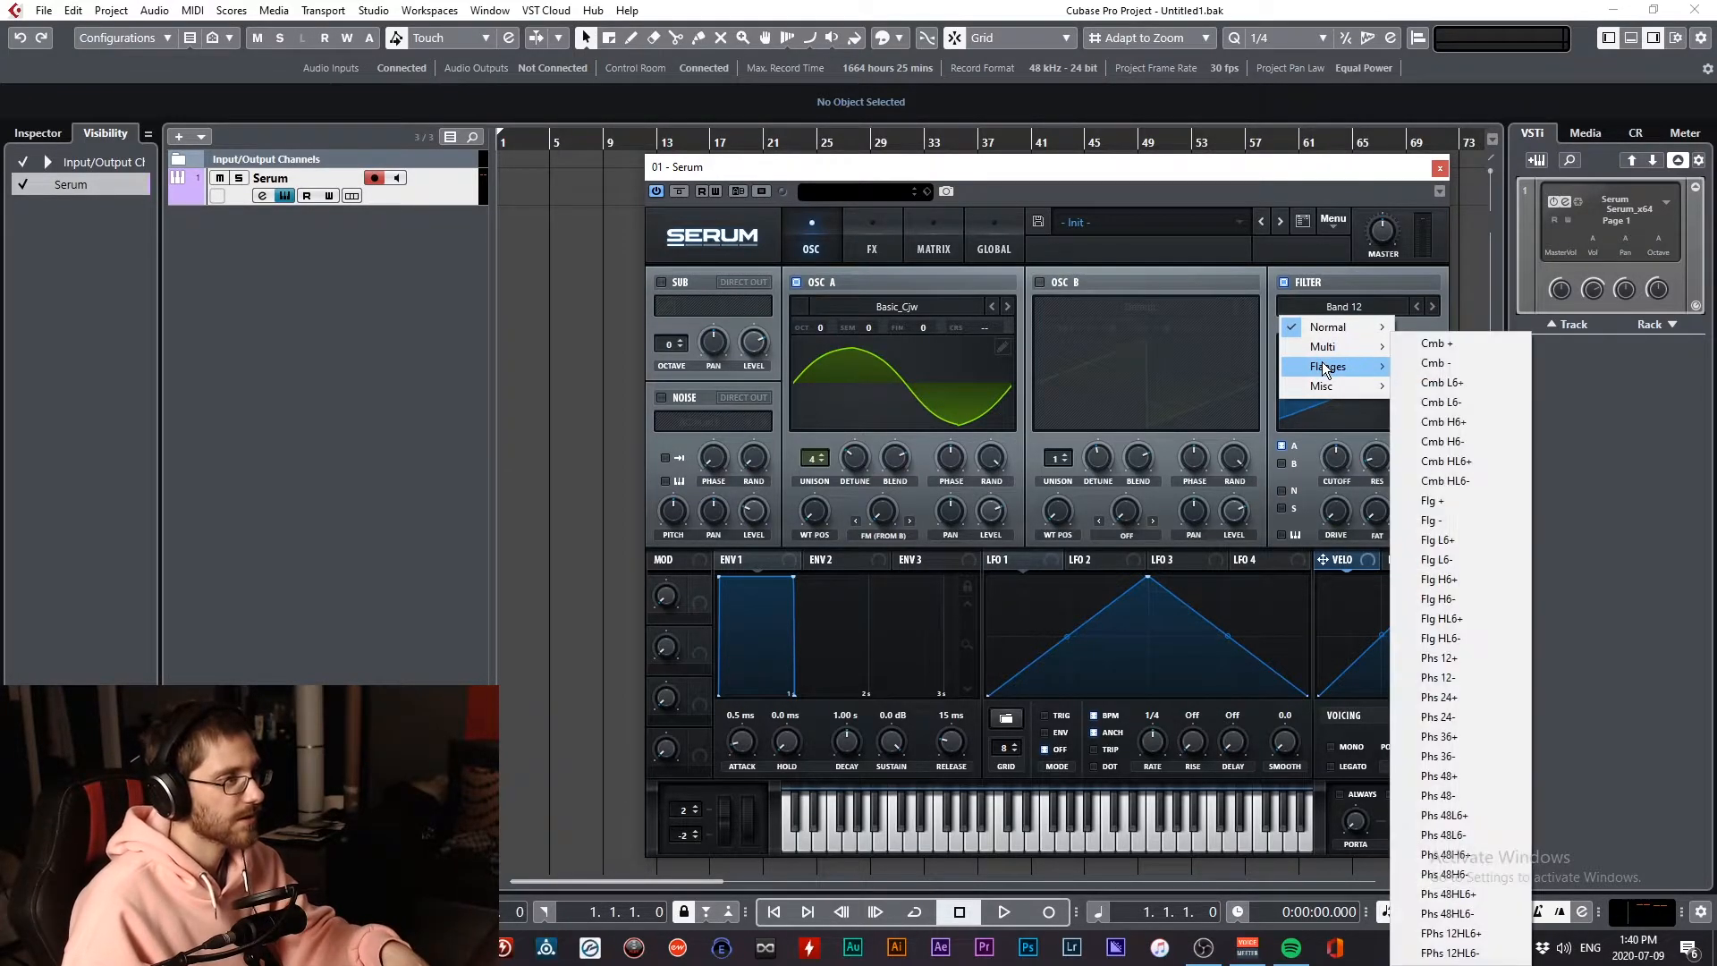
pyautogui.click(1446, 345)
pyautogui.moveTo(1377, 461); pyautogui.dragTo(1393, 361)
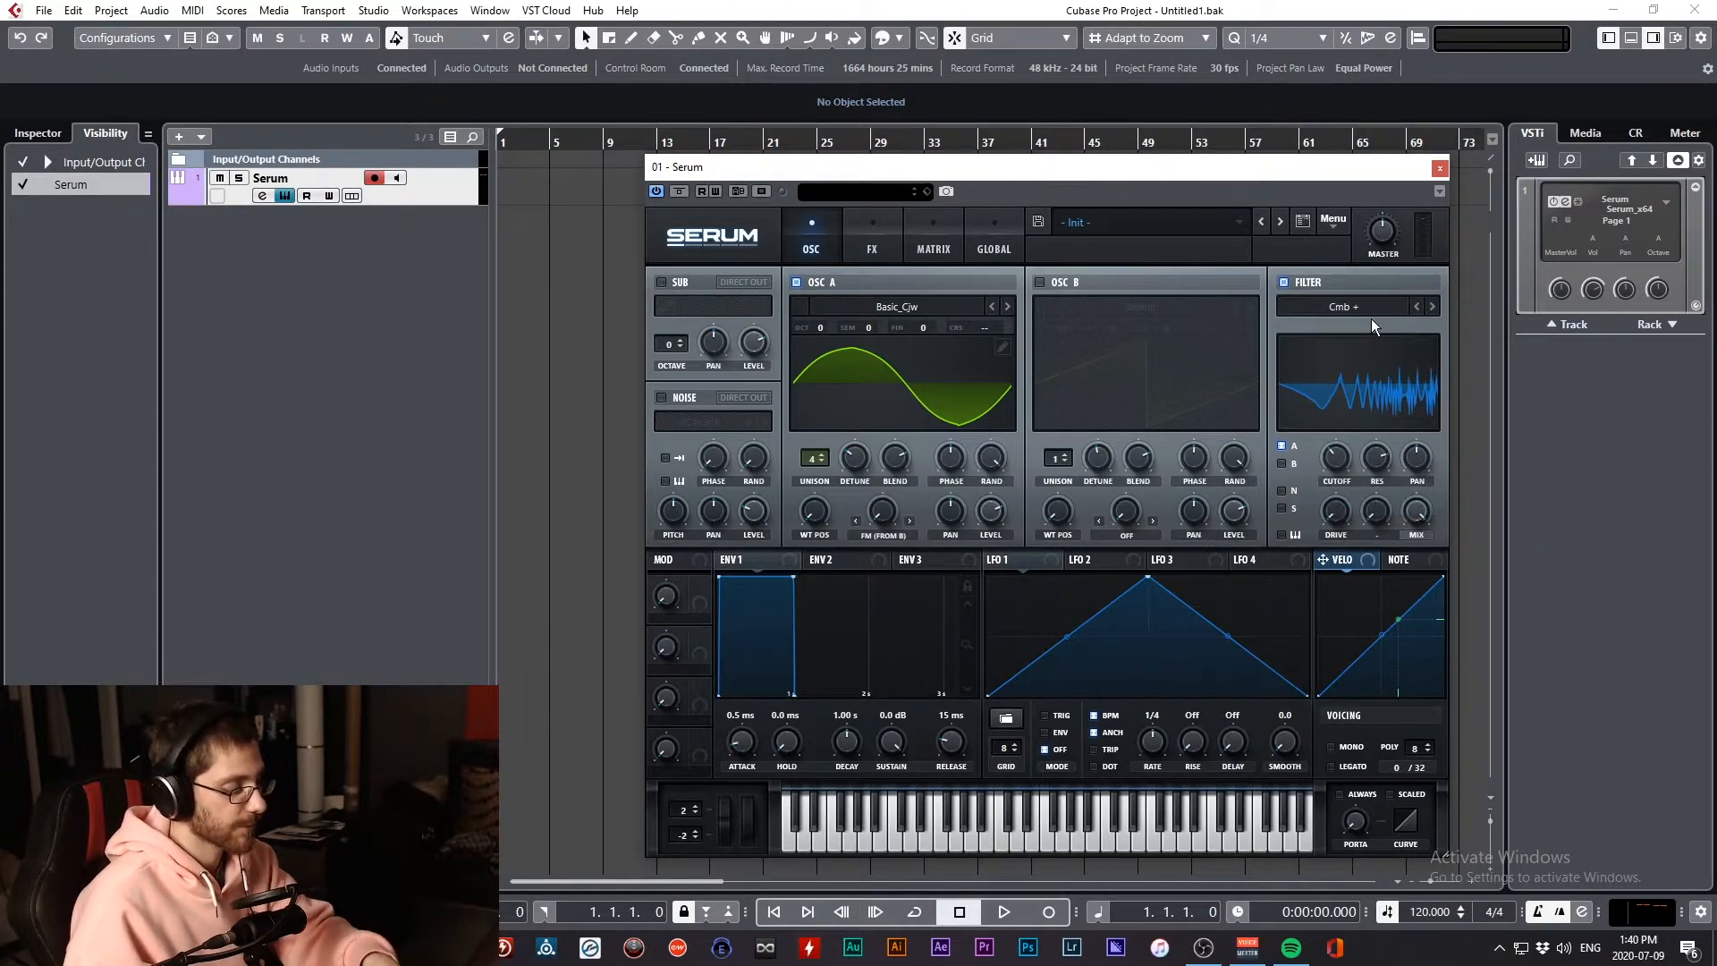
pyautogui.moveTo(1346, 443); pyautogui.dragTo(1343, 494)
# Set the filter type to MG Low 18 and lower the filter resonance
pyautogui.click(1342, 305)
pyautogui.moveTo(1335, 324)
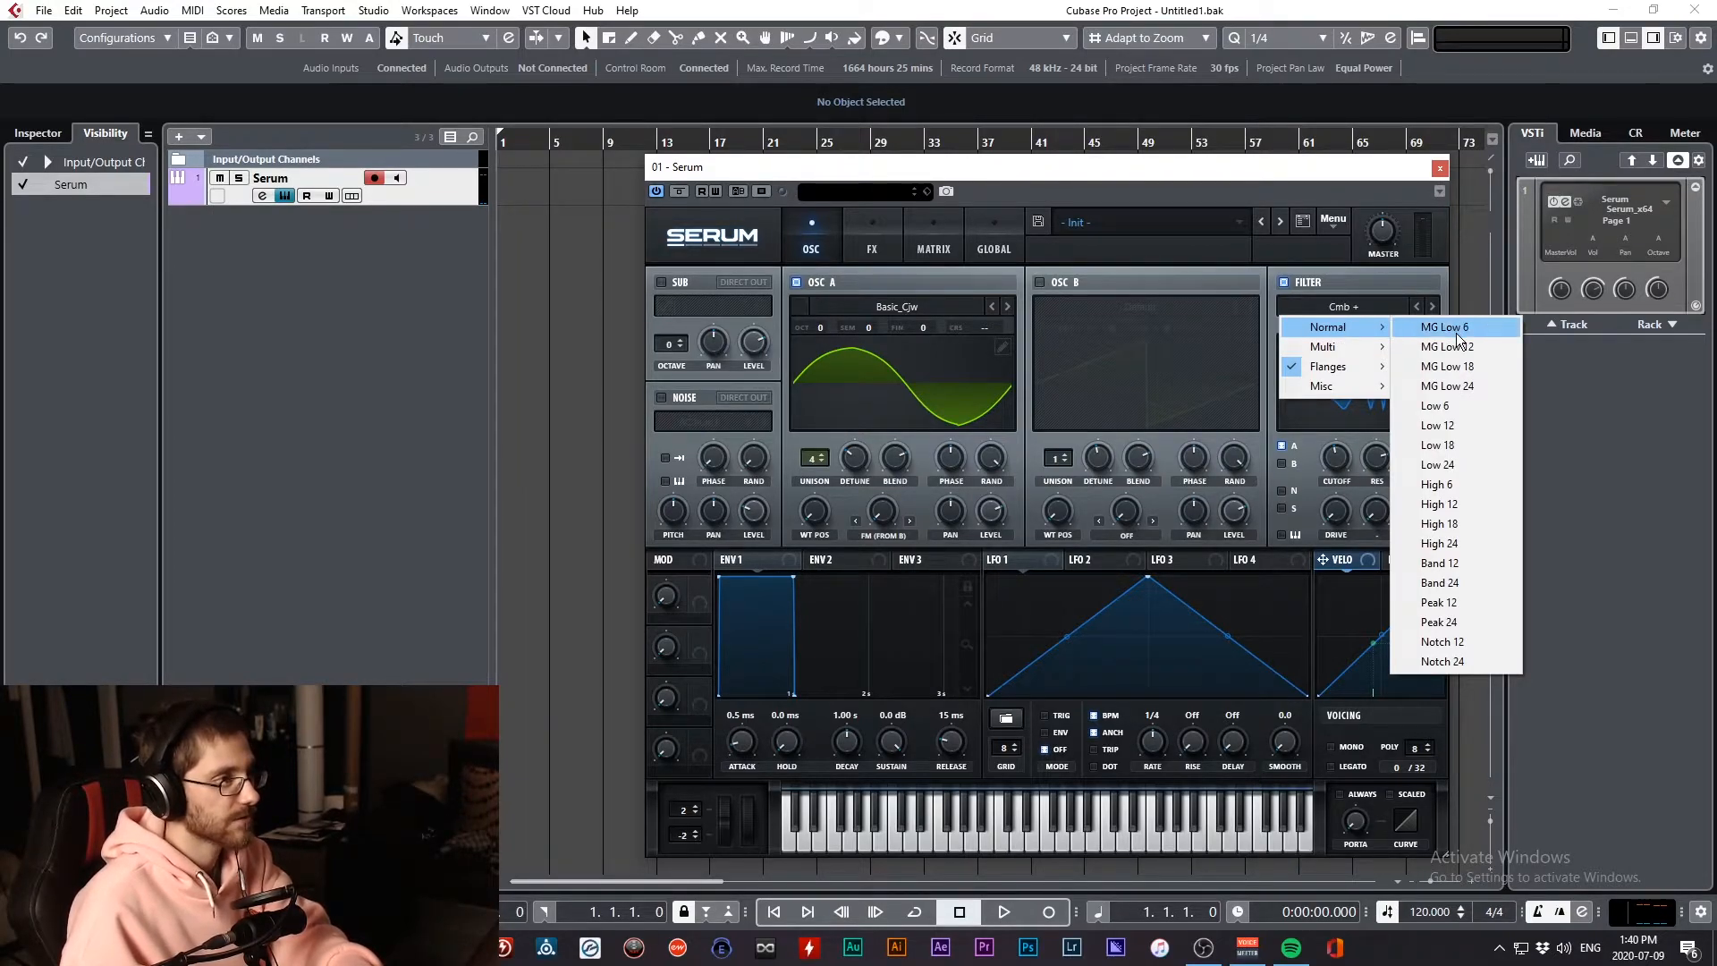
pyautogui.click(1447, 366)
pyautogui.moveTo(1373, 465); pyautogui.dragTo(1391, 562)
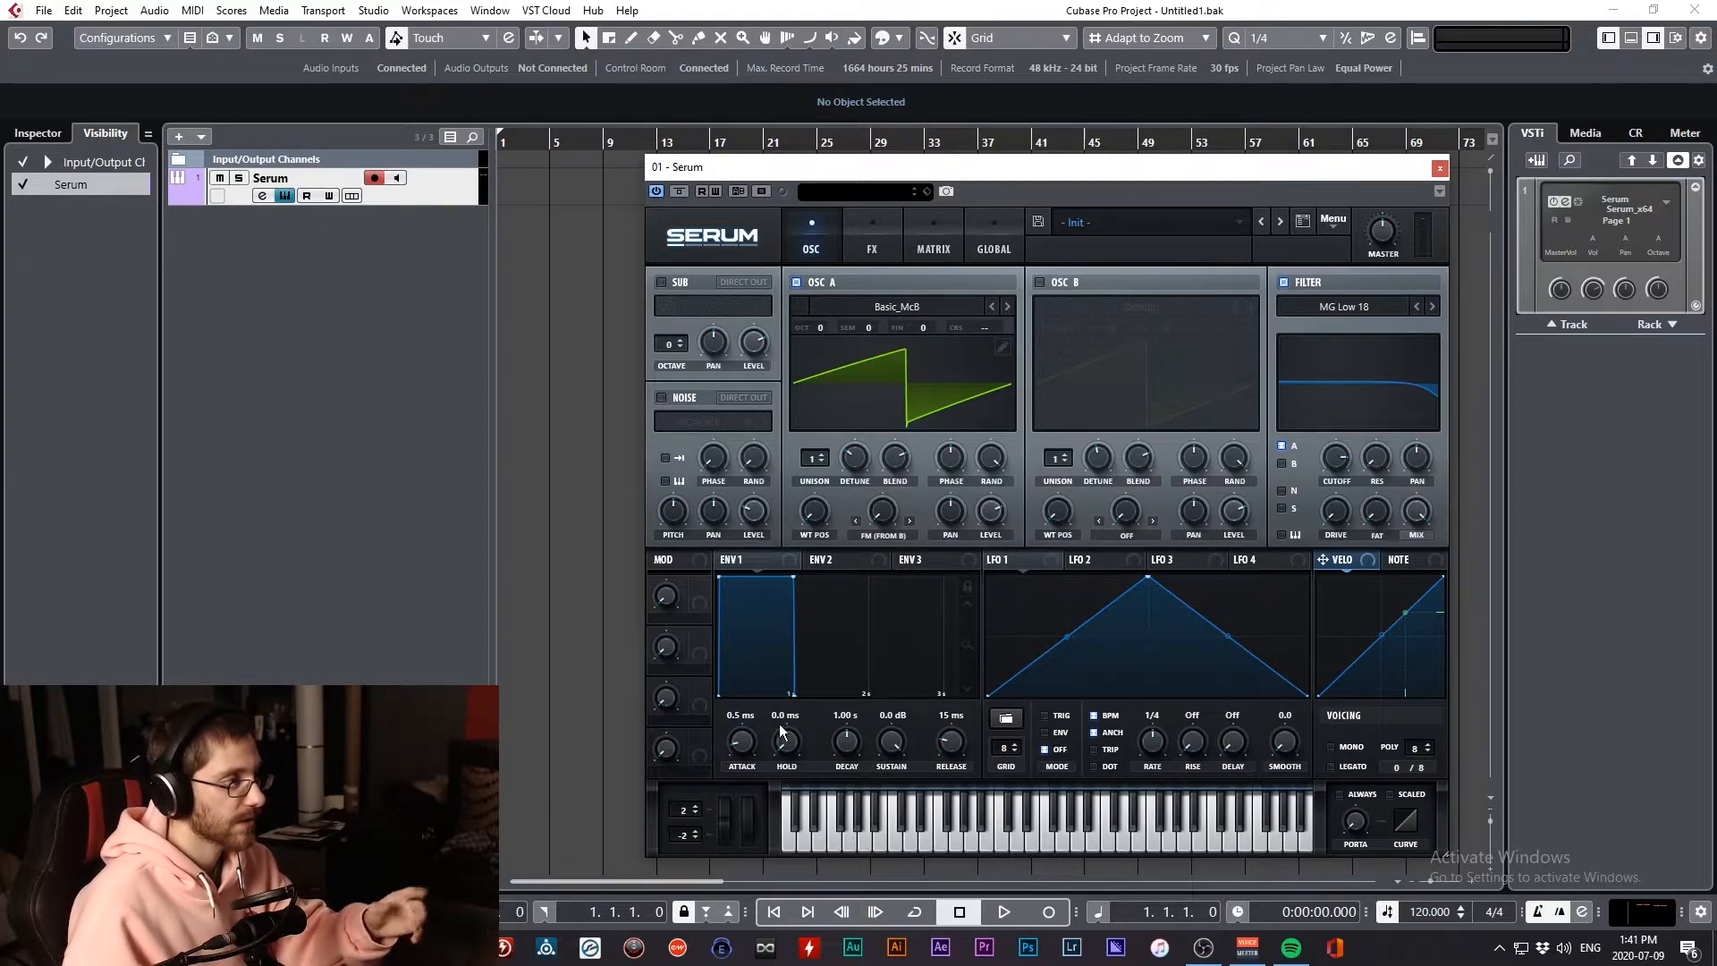
# Set Envelope 1's sustain to -oo dB, attack to 1.00 s and release to 1.05 s, and straighten its attack curve
pyautogui.moveTo(891, 749); pyautogui.dragTo(867, 894)
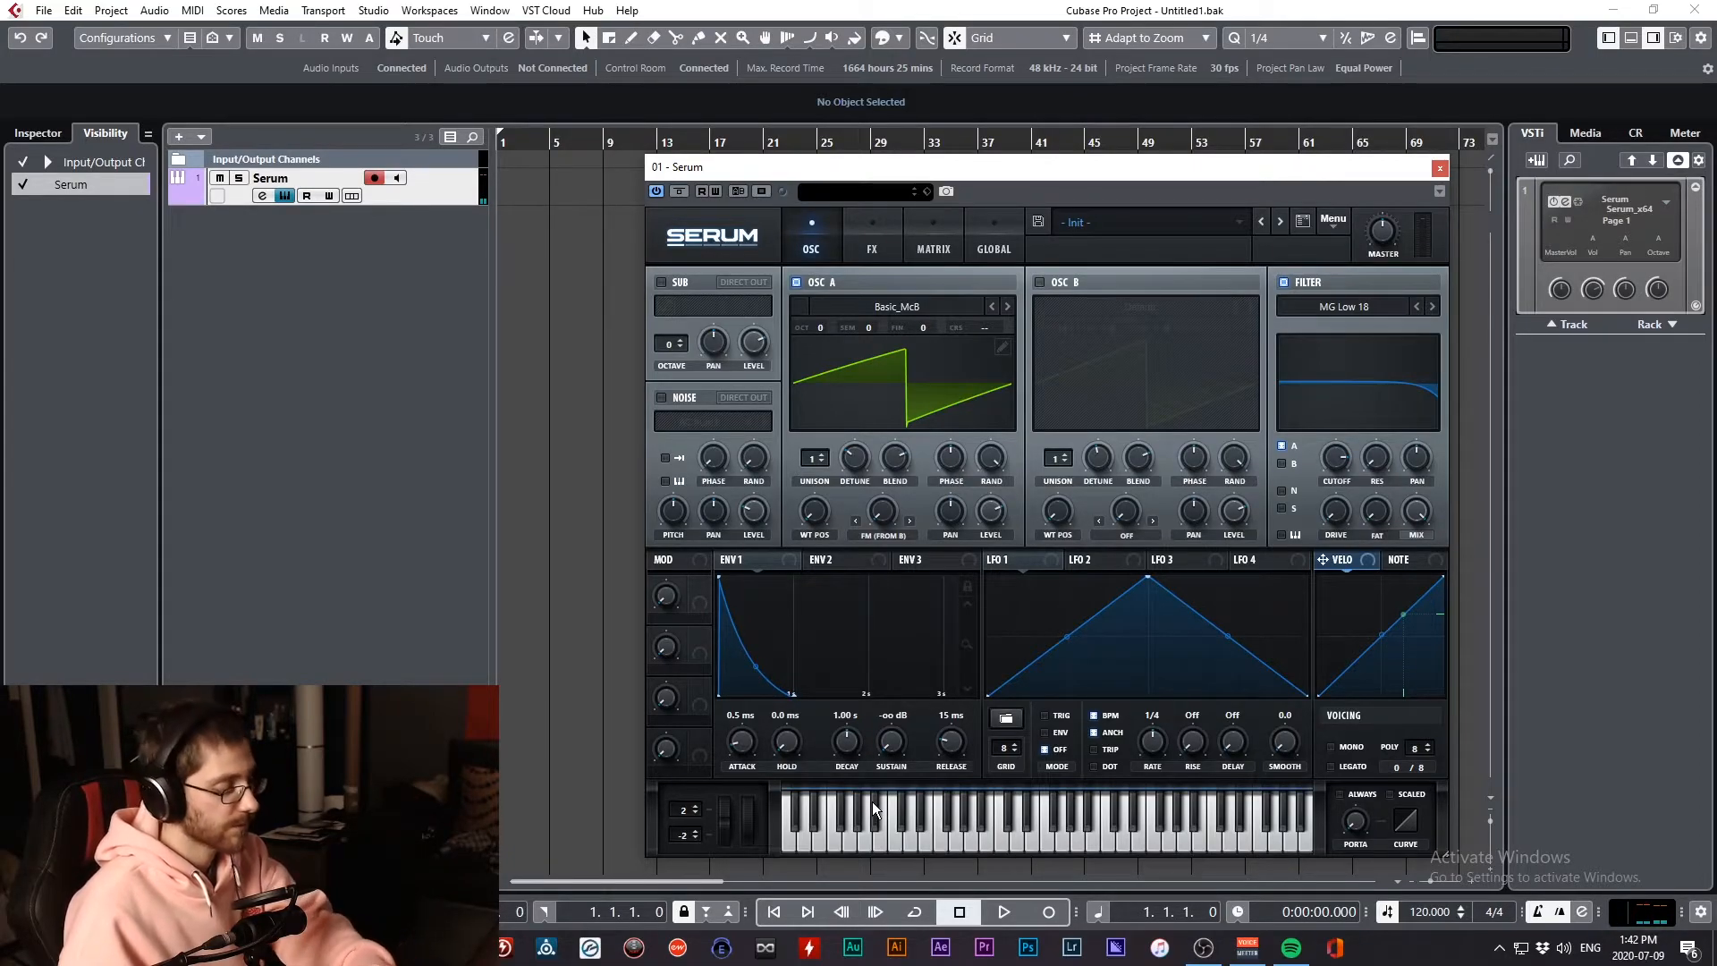
pyautogui.moveTo(744, 749); pyautogui.dragTo(754, 679)
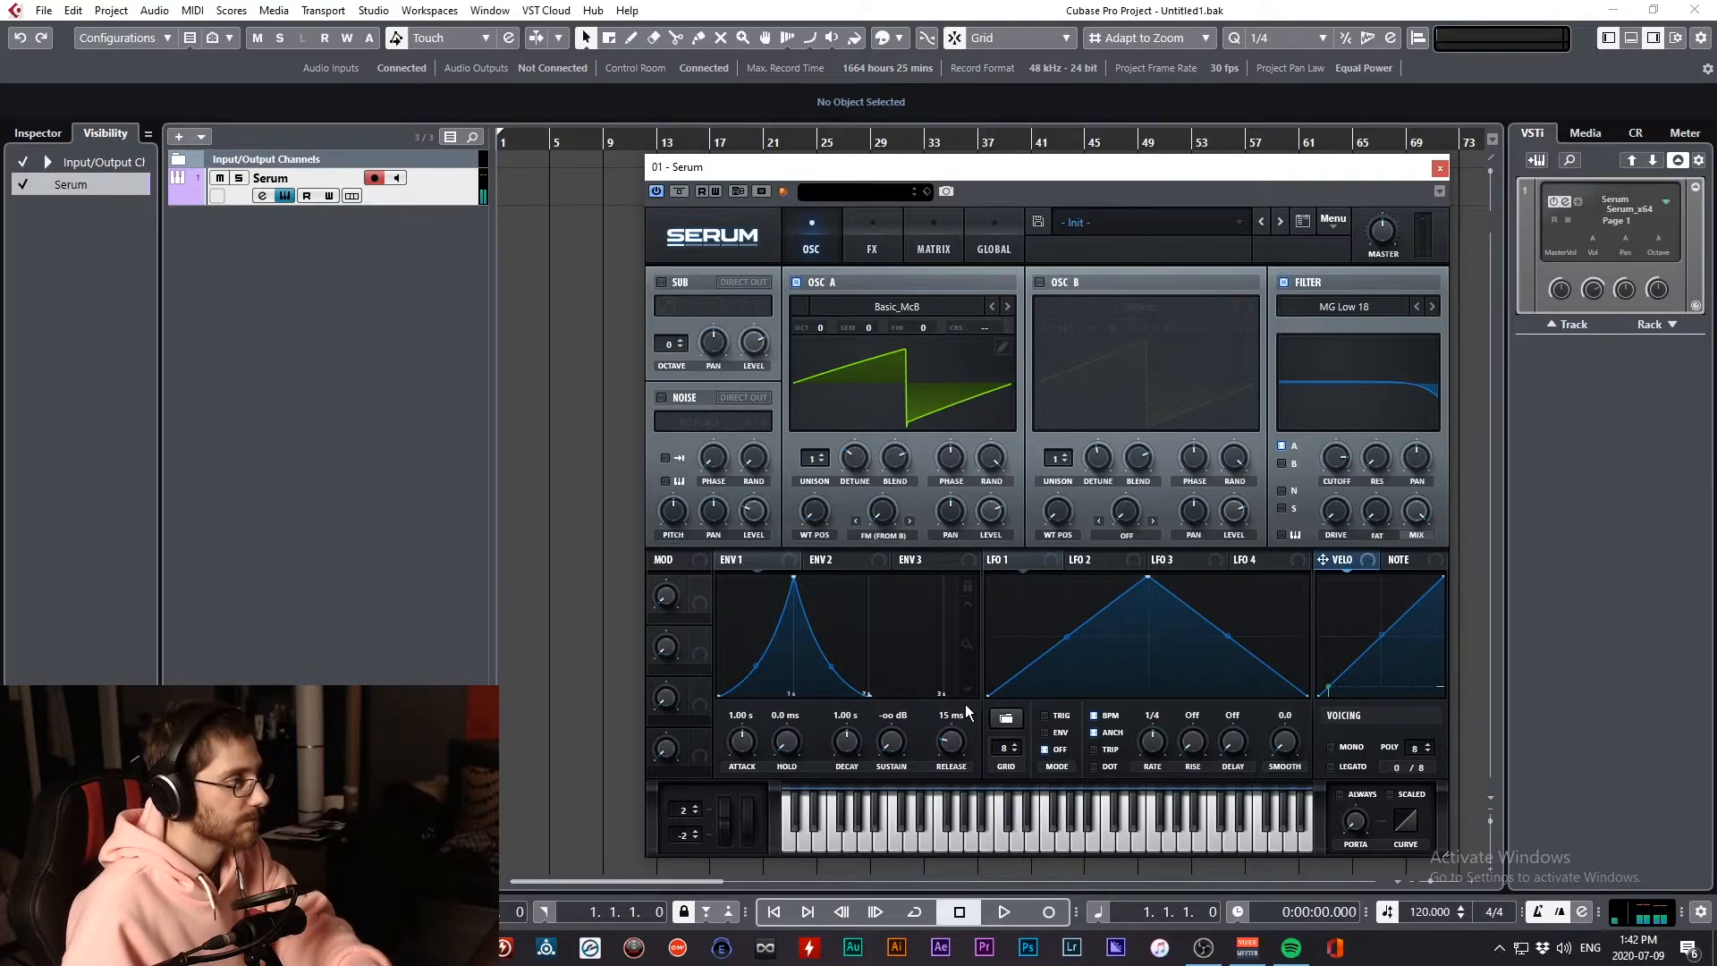
pyautogui.moveTo(952, 751); pyautogui.dragTo(951, 689)
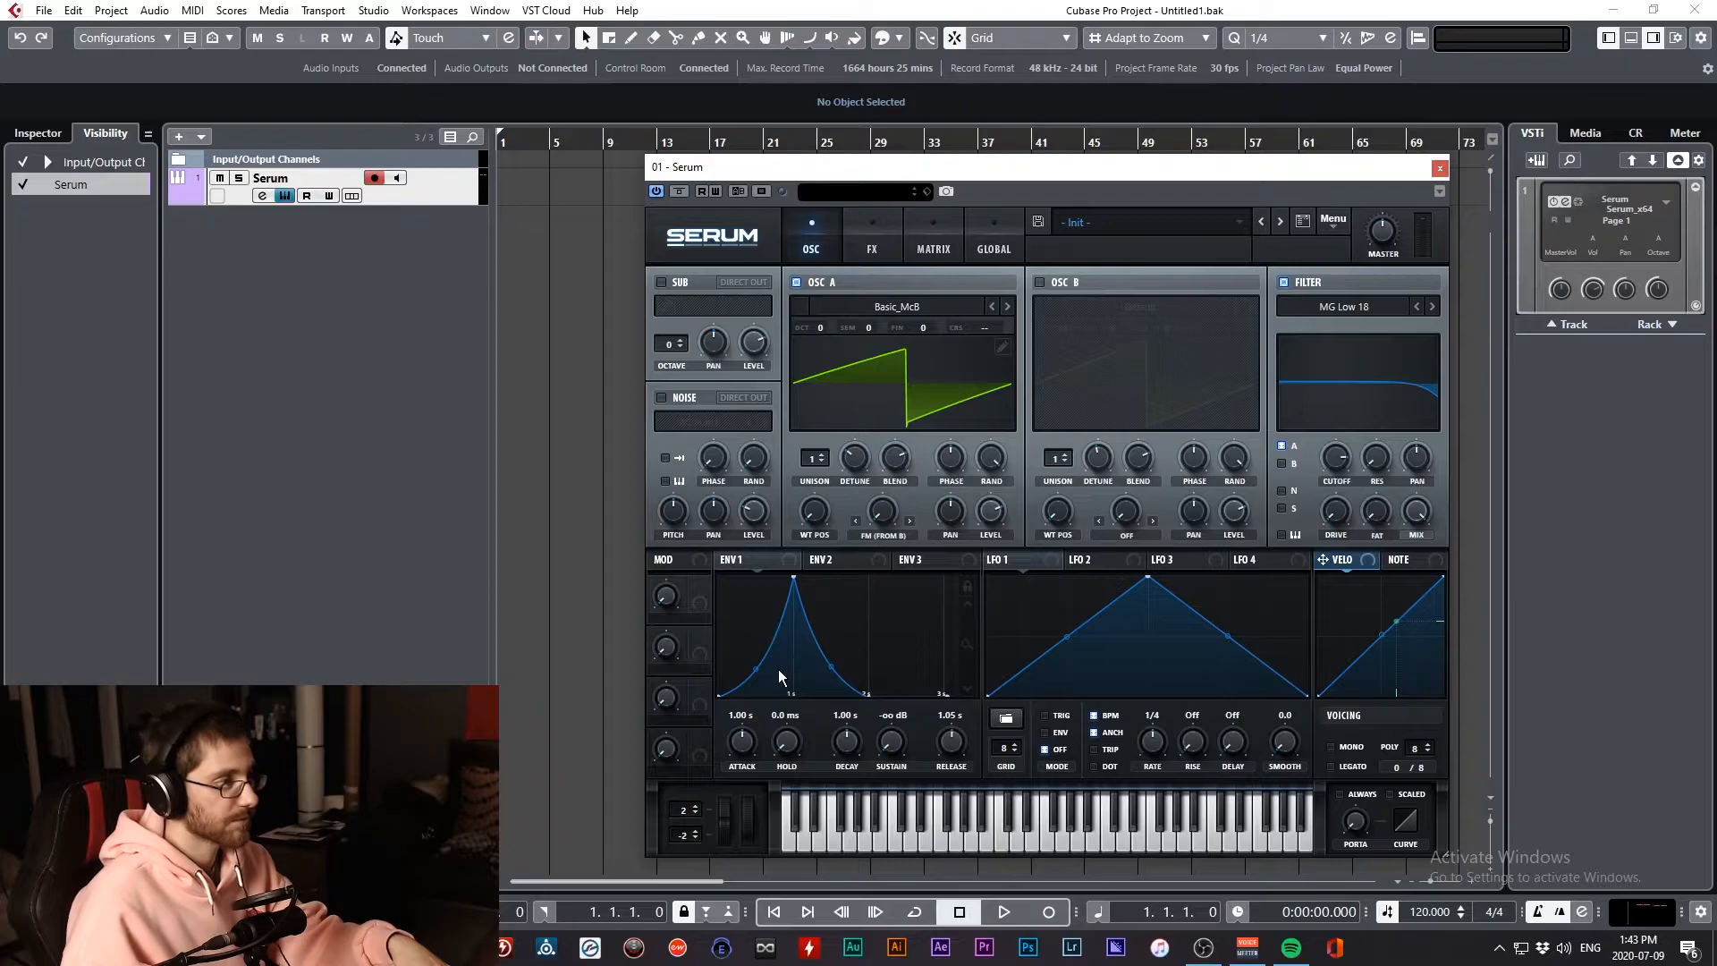
pyautogui.moveTo(751, 675); pyautogui.dragTo(752, 637)
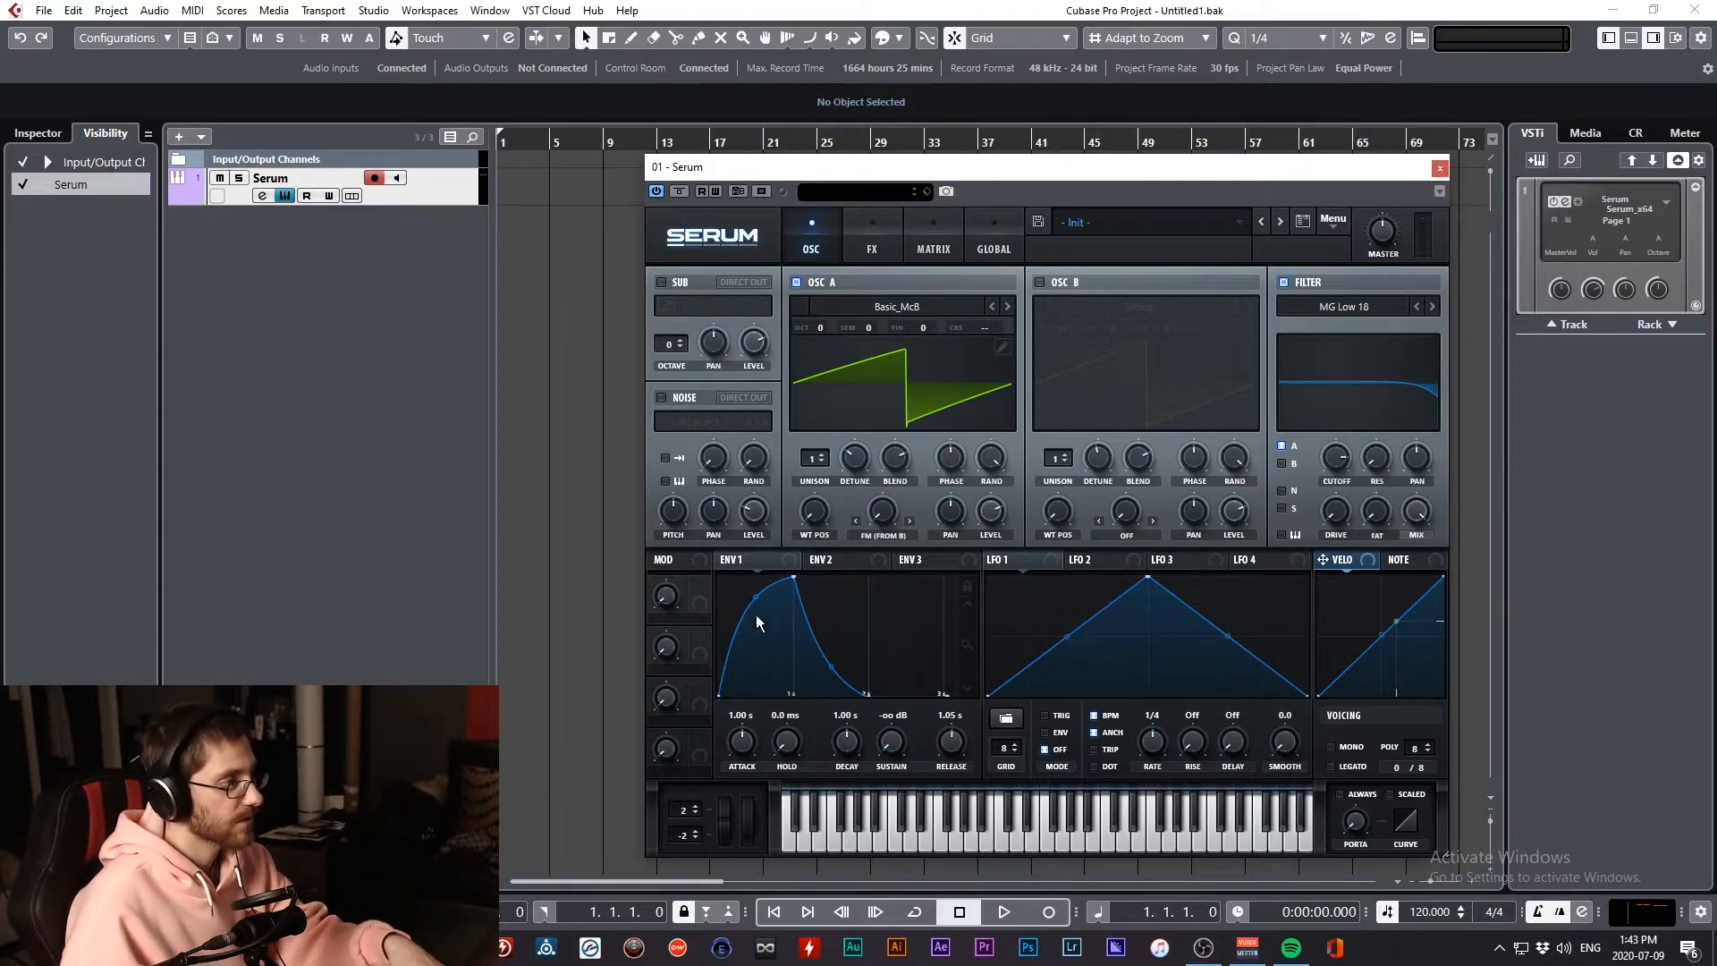
pyautogui.doubleClick(760, 612)
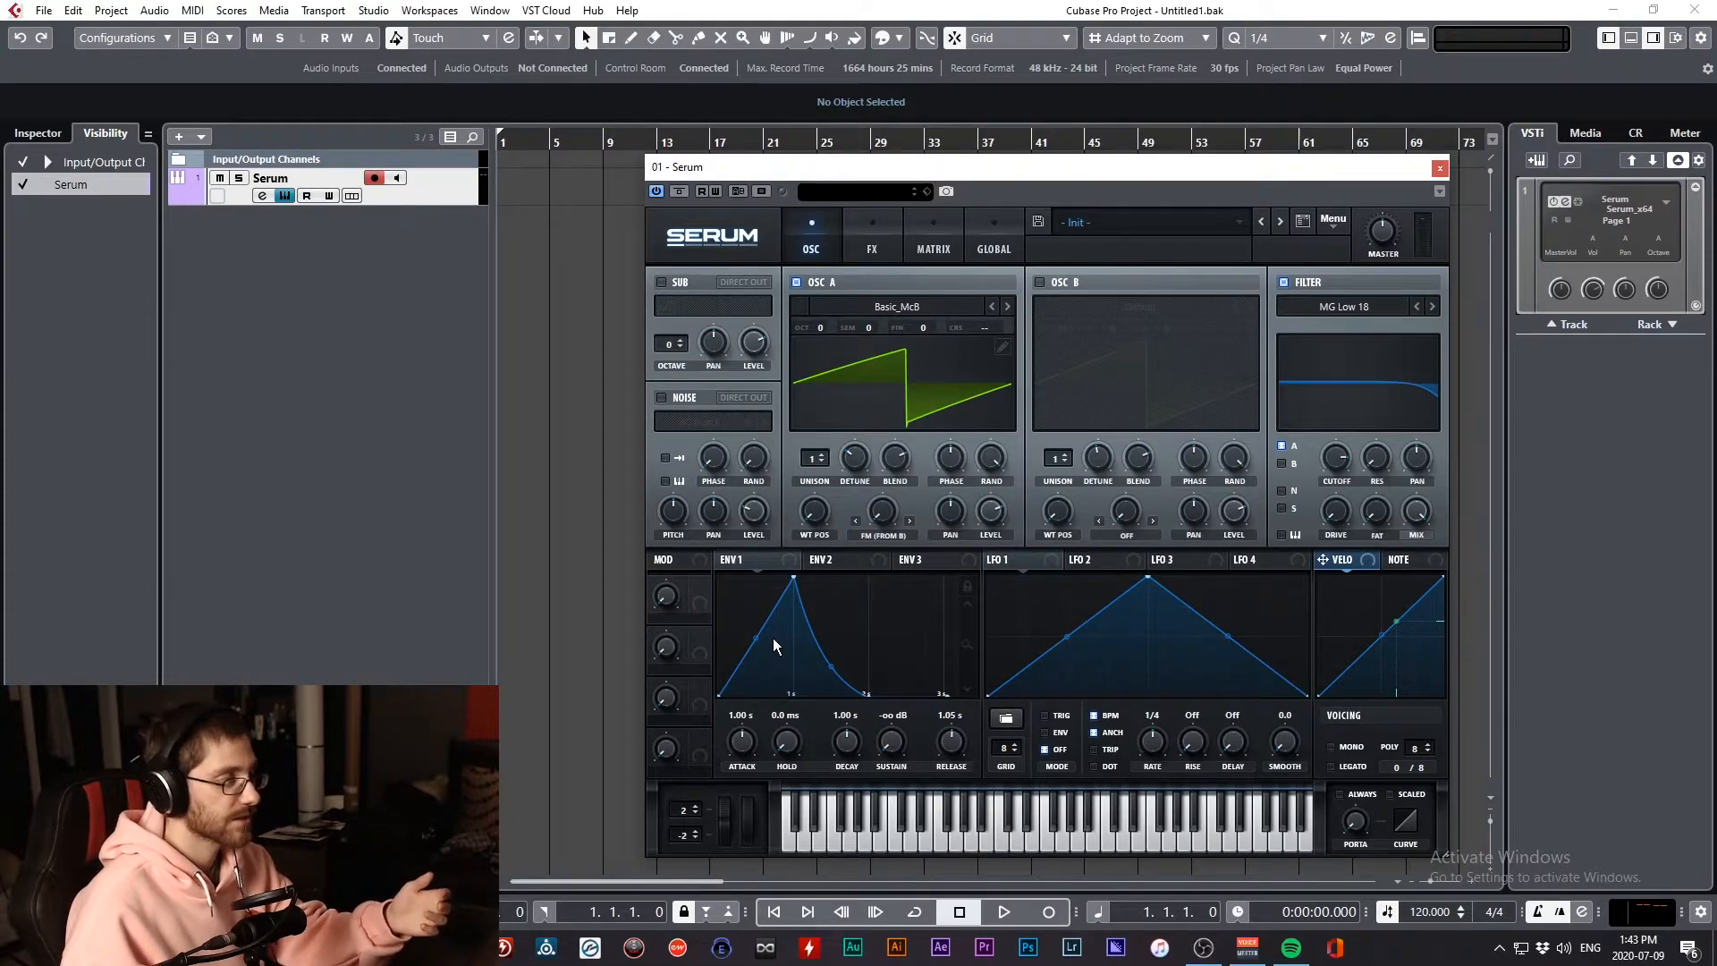
# Set Envelope 1 to 108 ms attack, 836 ms decay and 170 ms release, and make its decay curve steeper
pyautogui.moveTo(744, 743); pyautogui.dragTo(749, 802)
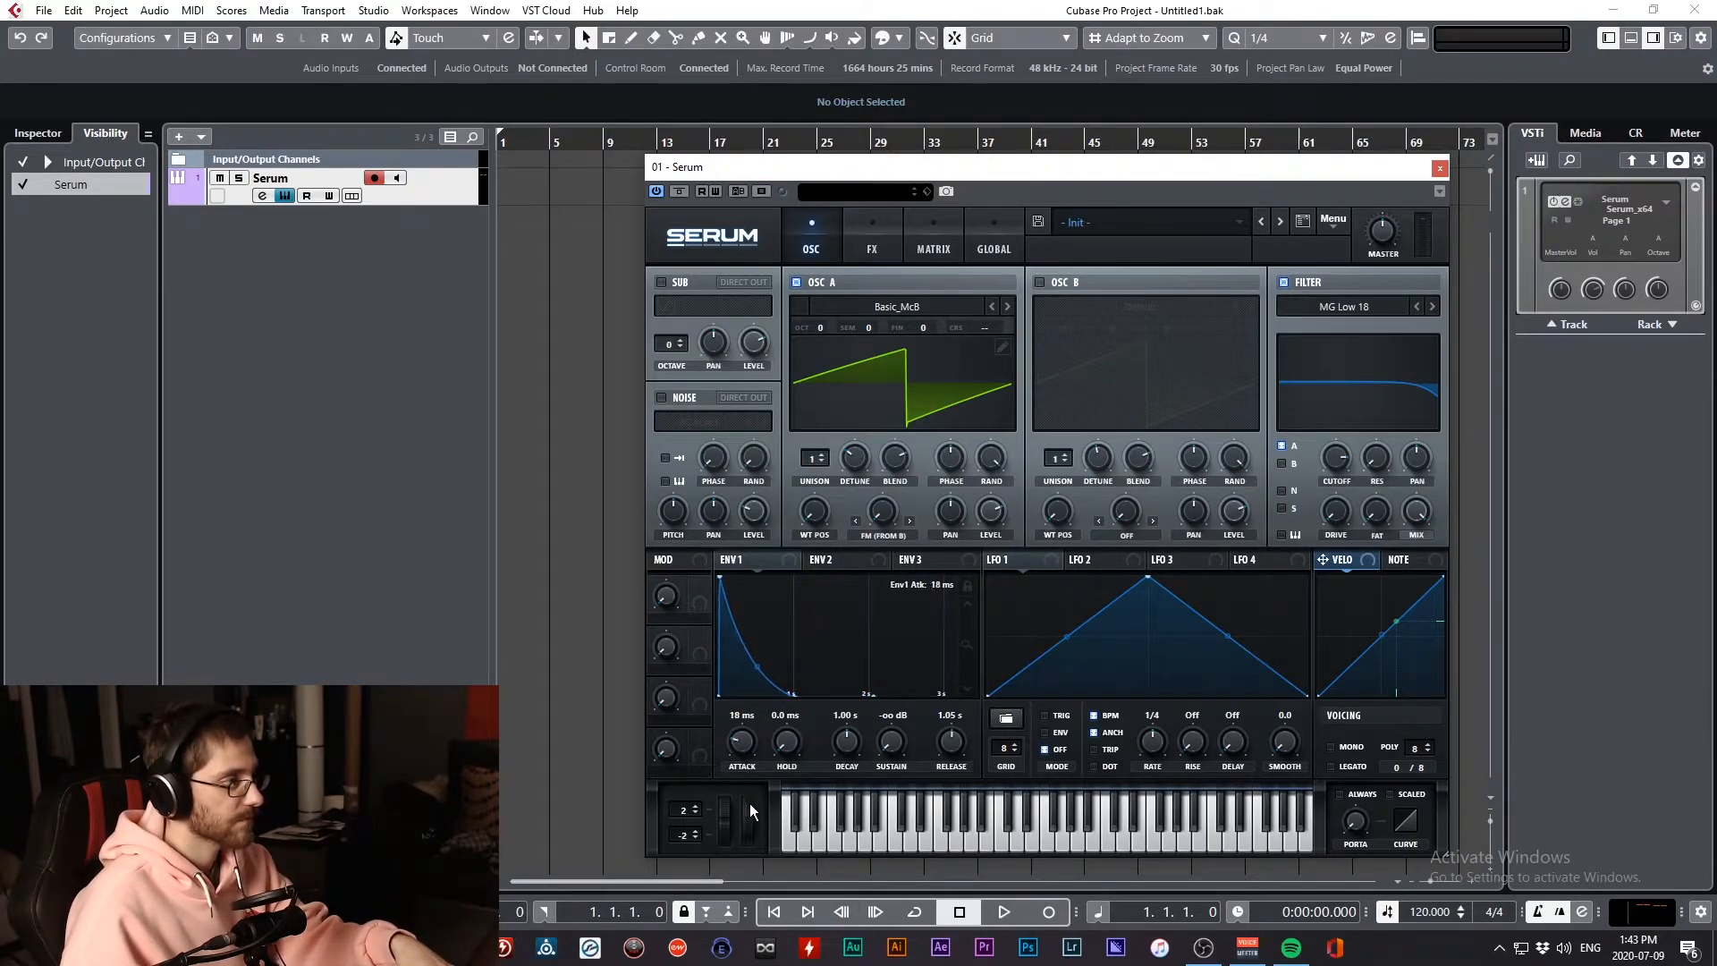
pyautogui.moveTo(845, 751); pyautogui.dragTo(848, 755)
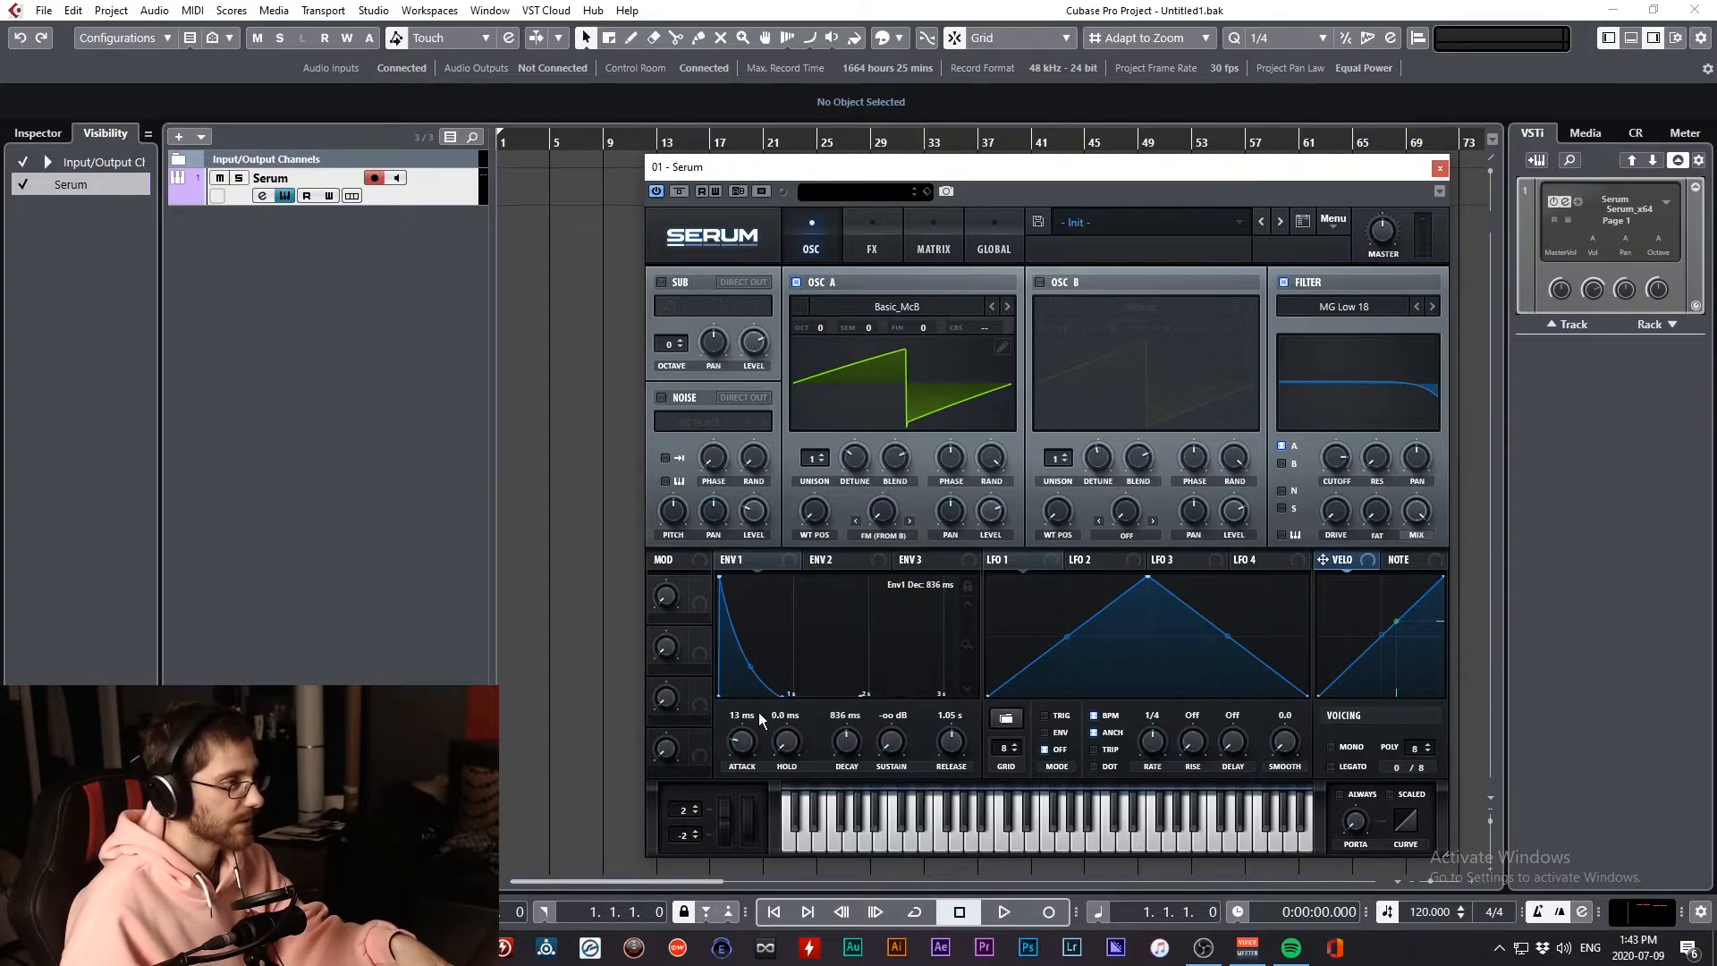
pyautogui.moveTo(756, 690); pyautogui.dragTo(761, 683)
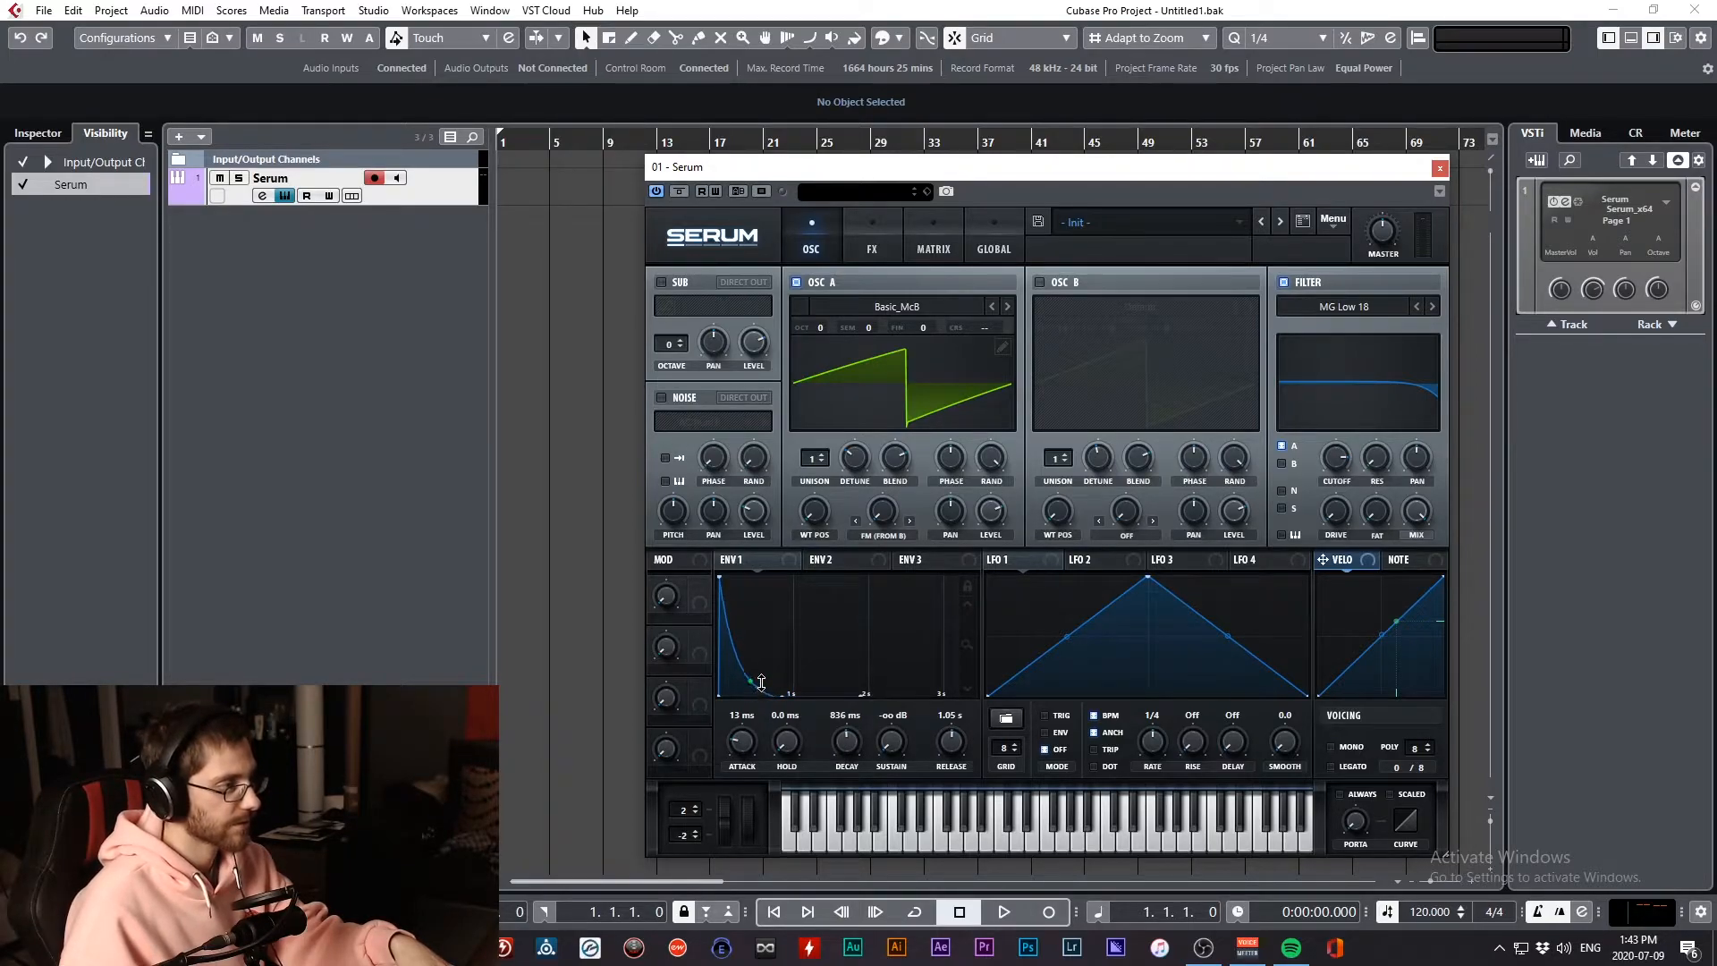
pyautogui.moveTo(946, 742); pyautogui.dragTo(952, 776)
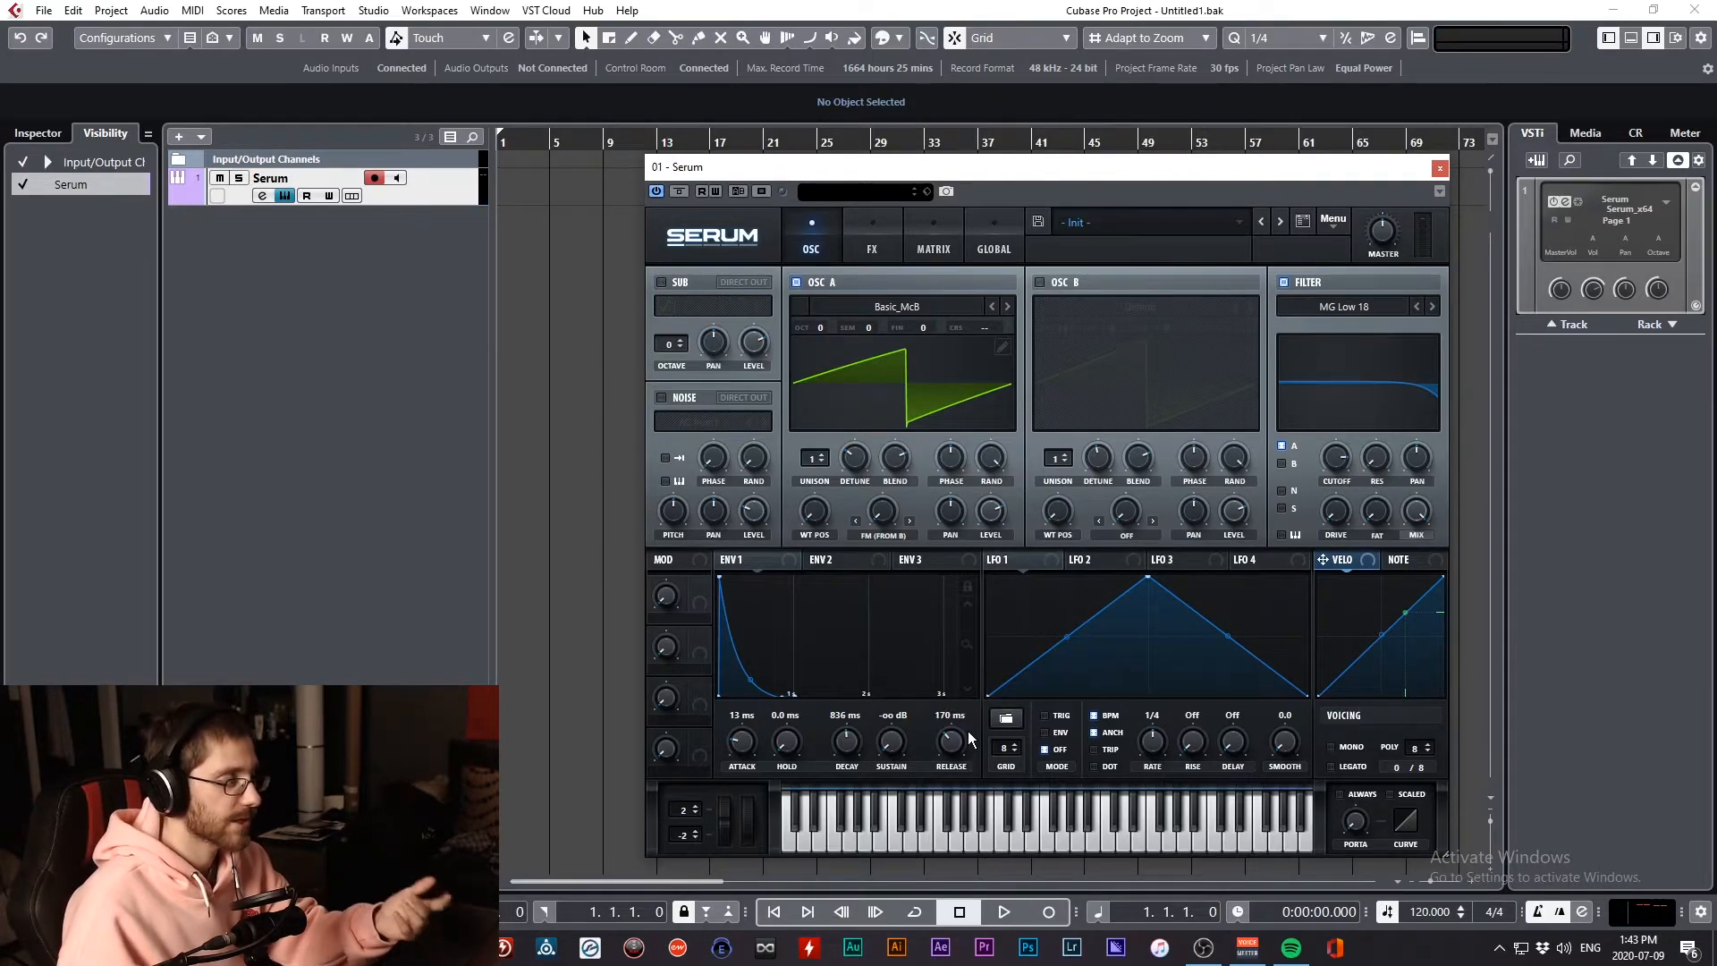
pyautogui.moveTo(751, 754); pyautogui.dragTo(748, 720)
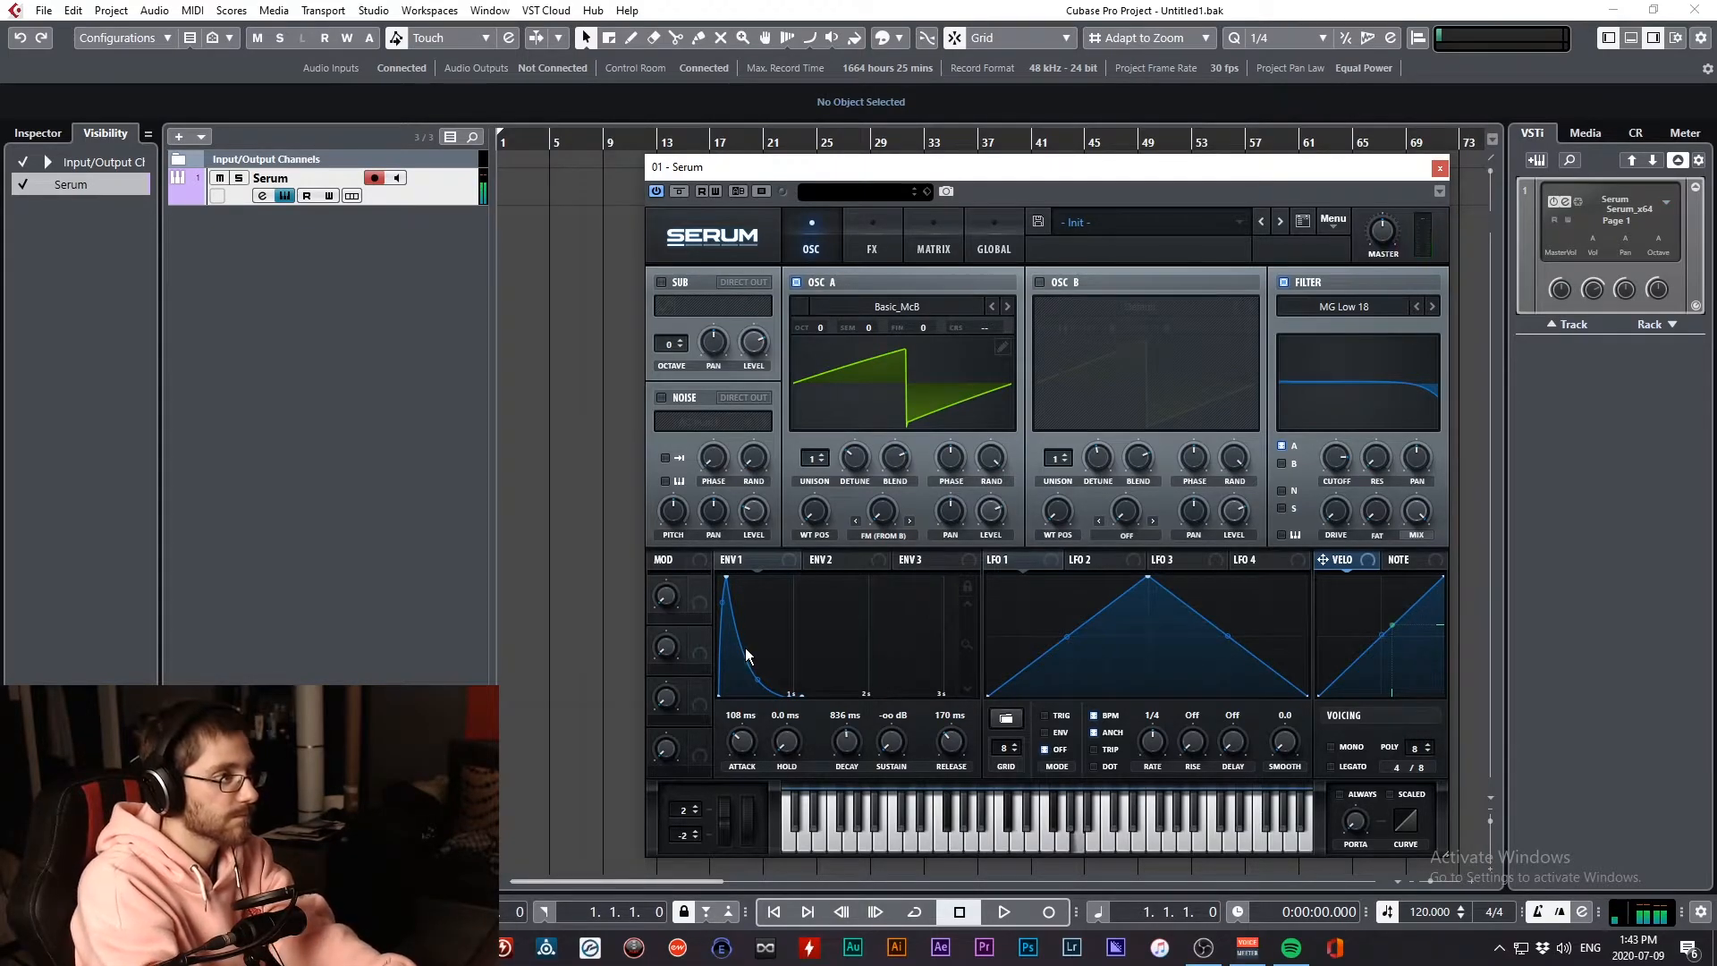
# Lower the filter cutoff and assign LFO 1 to modulate it, adjusting the modulation depth
pyautogui.moveTo(1337, 459); pyautogui.dragTo(1455, 484)
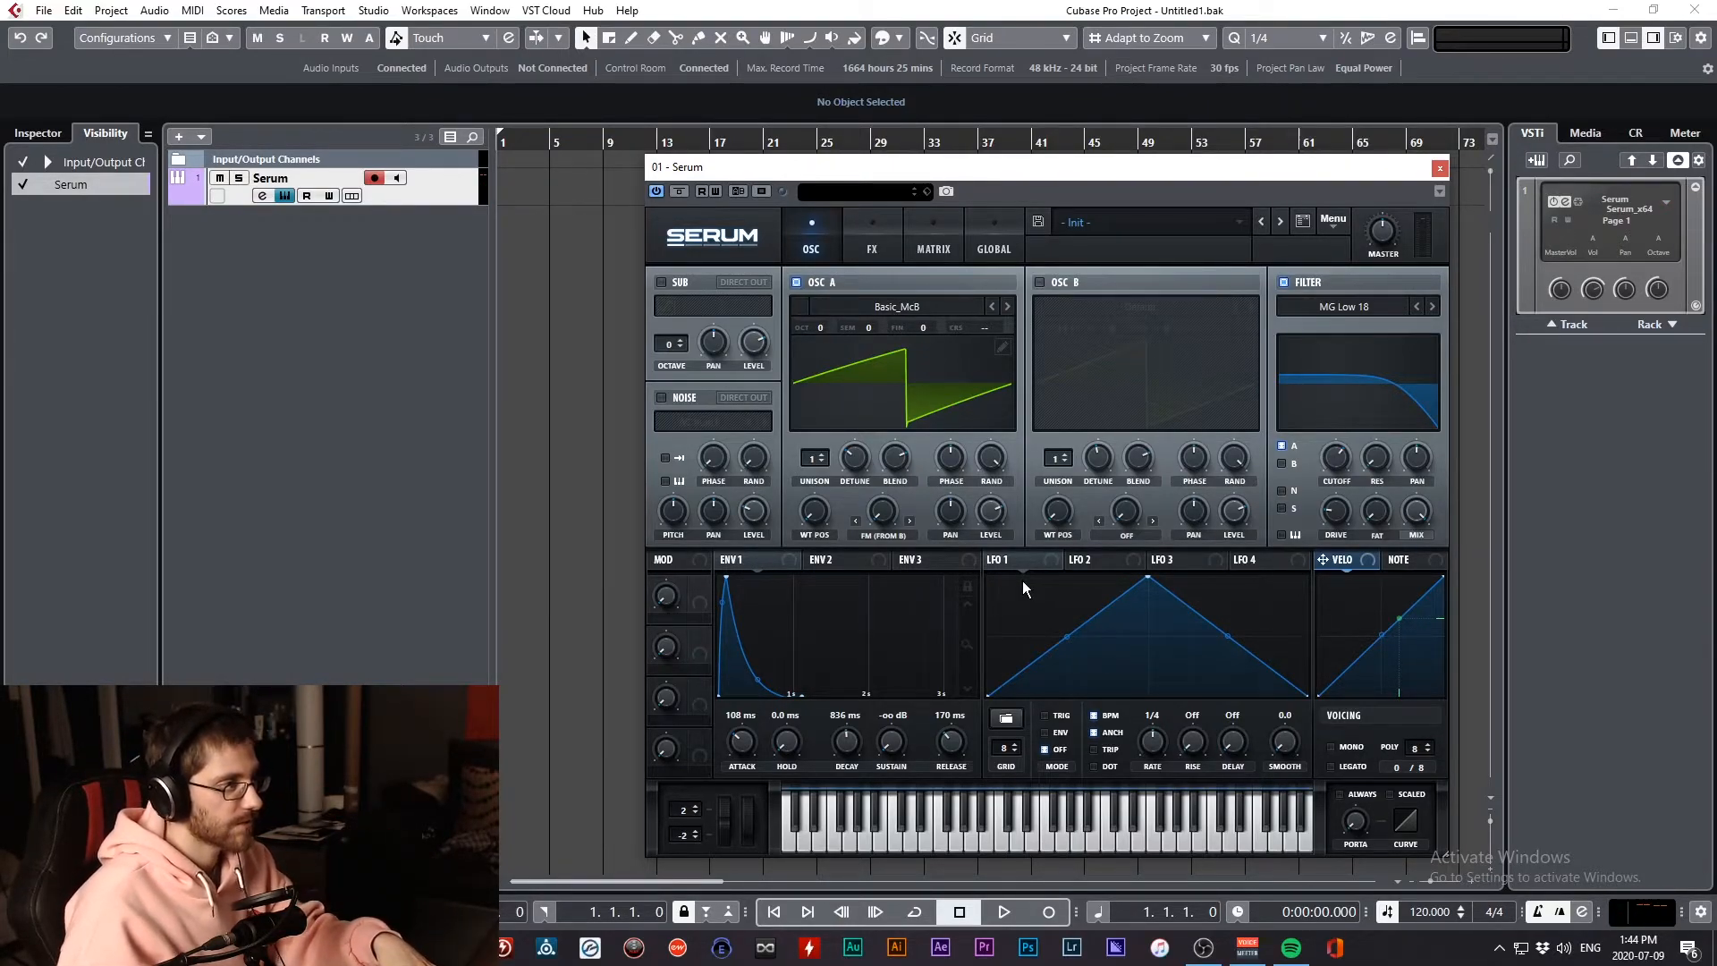
pyautogui.click(887, 573)
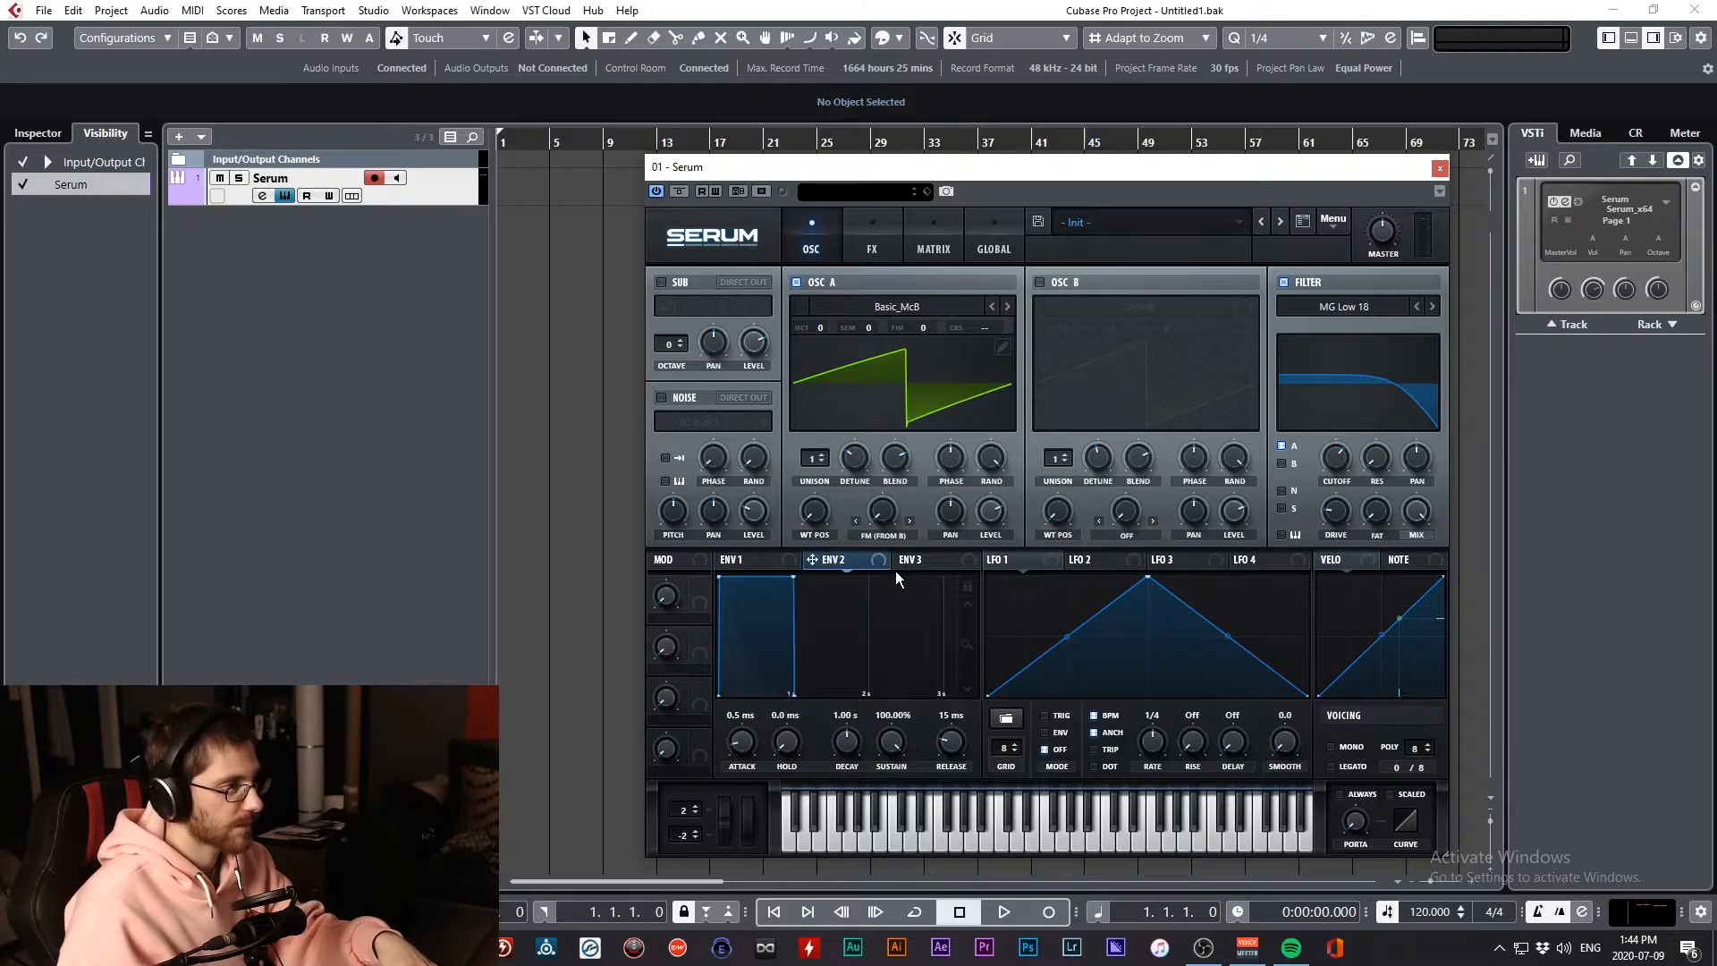
pyautogui.click(769, 570)
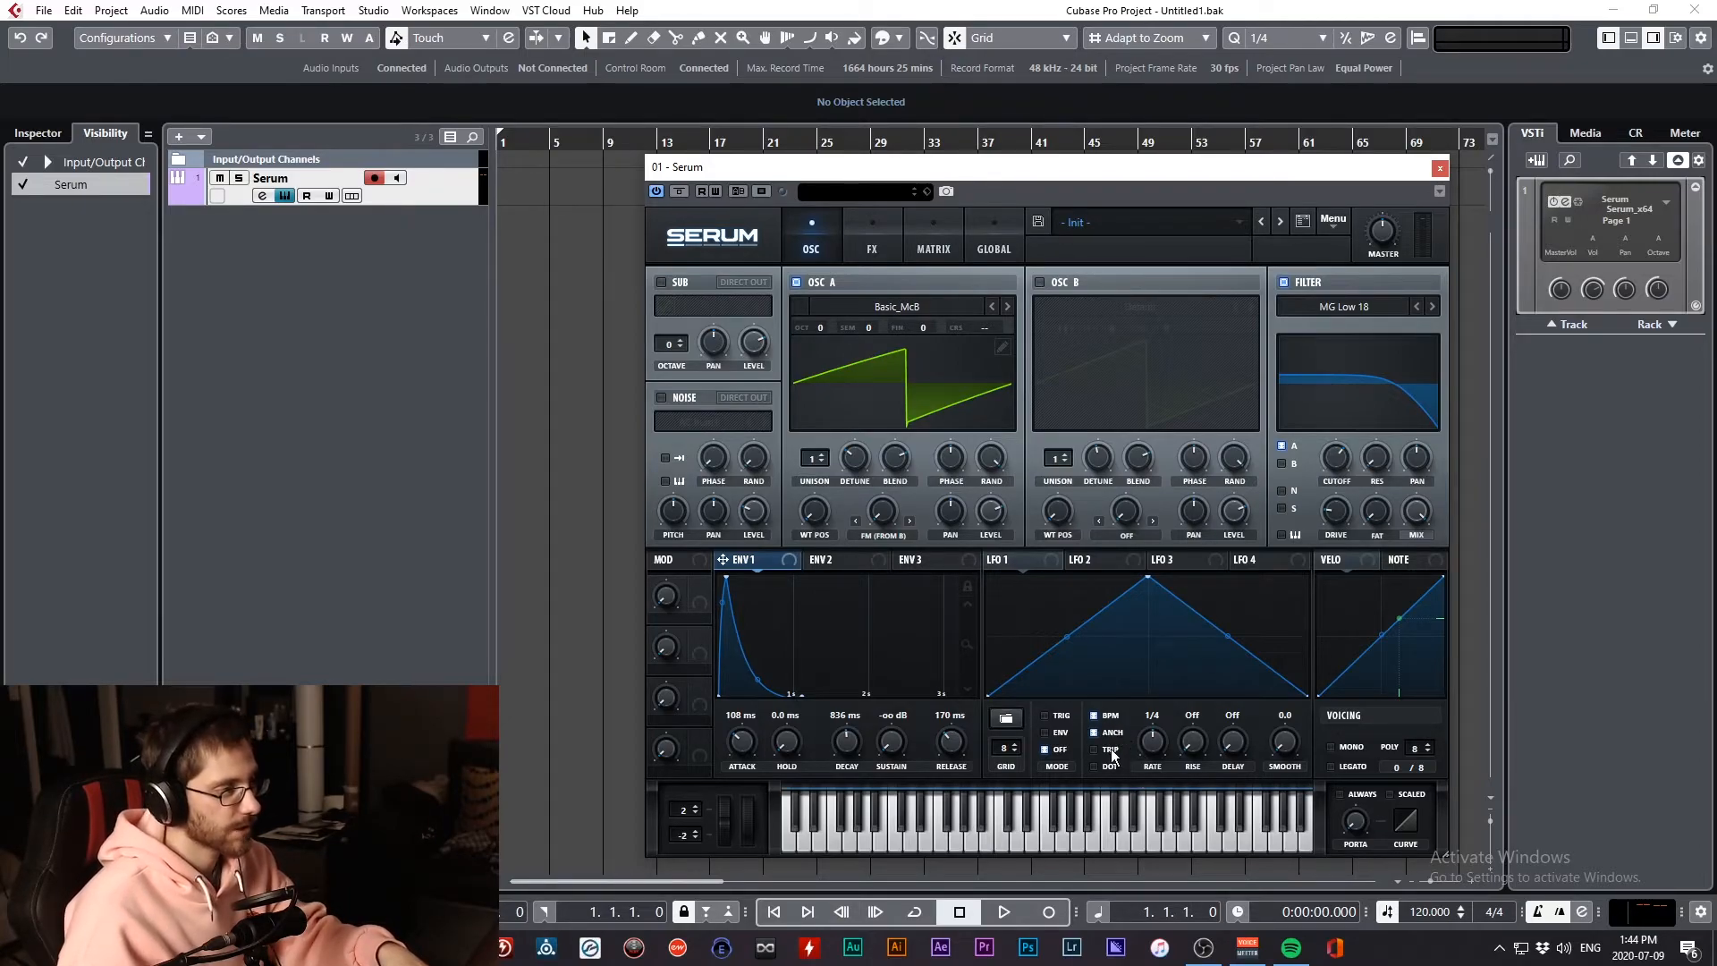
pyautogui.click(1054, 567)
pyautogui.moveTo(1339, 460); pyautogui.dragTo(1336, 460)
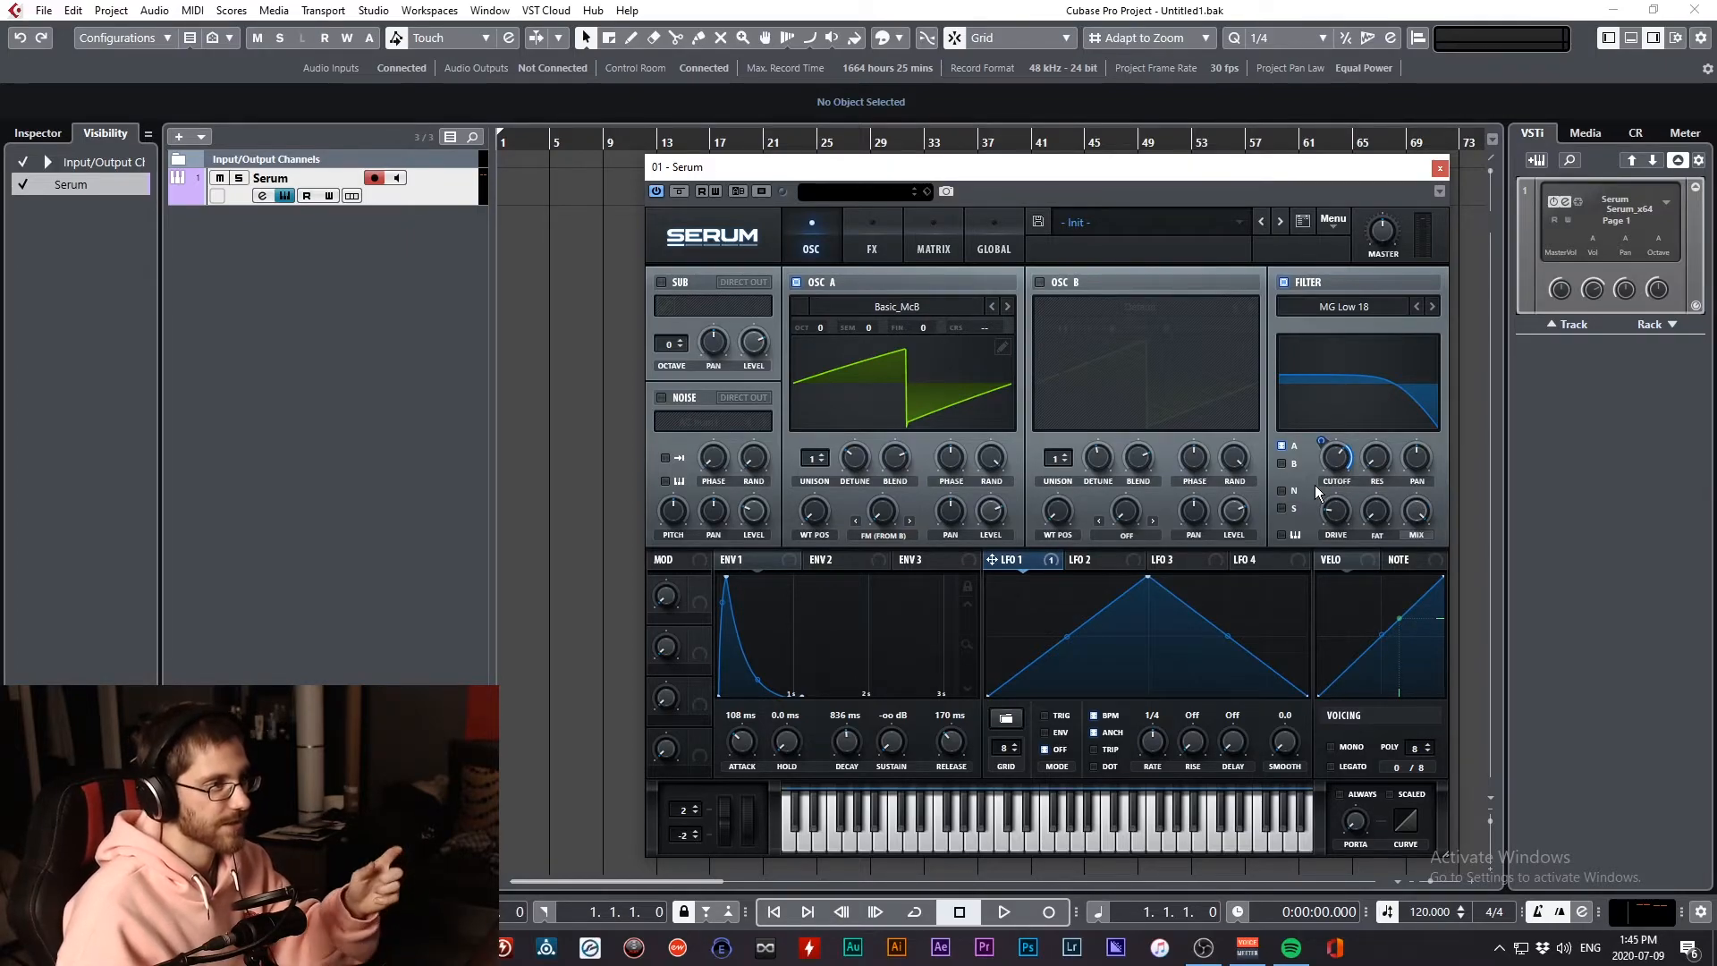
pyautogui.moveTo(1317, 447)
pyautogui.mouseDown()
pyautogui.moveTo(1312, 512)
pyautogui.moveTo(1301, 444)
pyautogui.mouseUp()
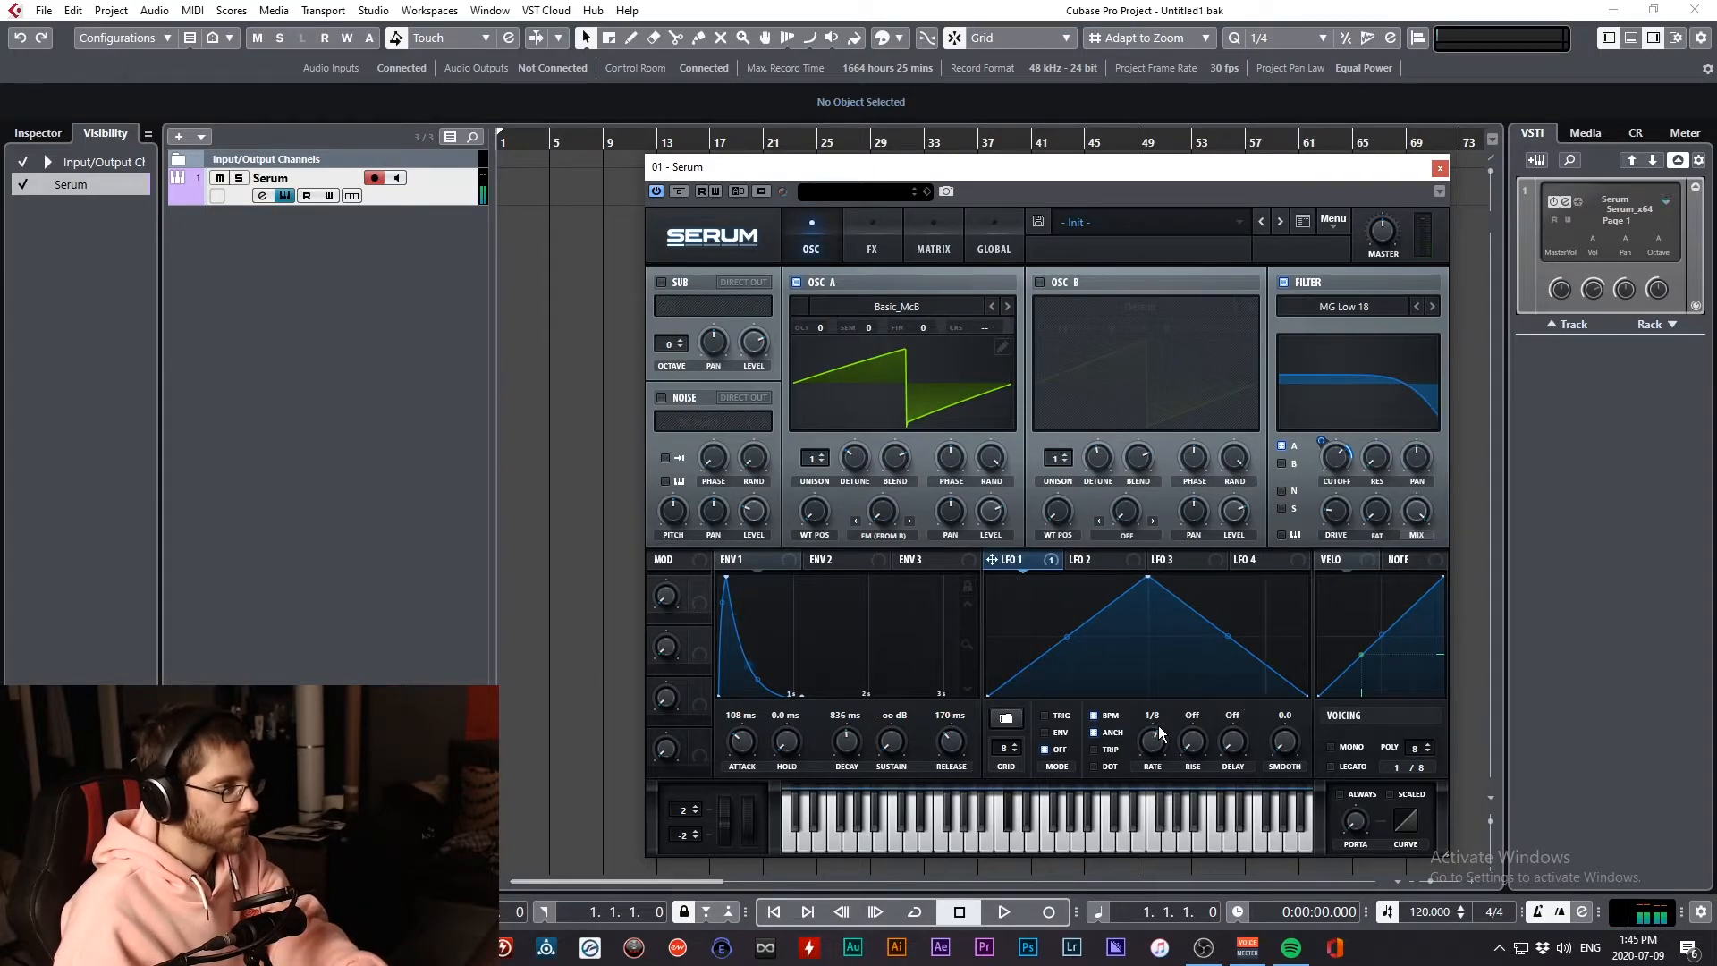
# Try LFO 1 at a 1/16 rate, then turn off its BPM sync, set ENV mode and a rate of 3.9 Hz
pyautogui.moveTo(1154, 721); pyautogui.dragTo(1156, 716)
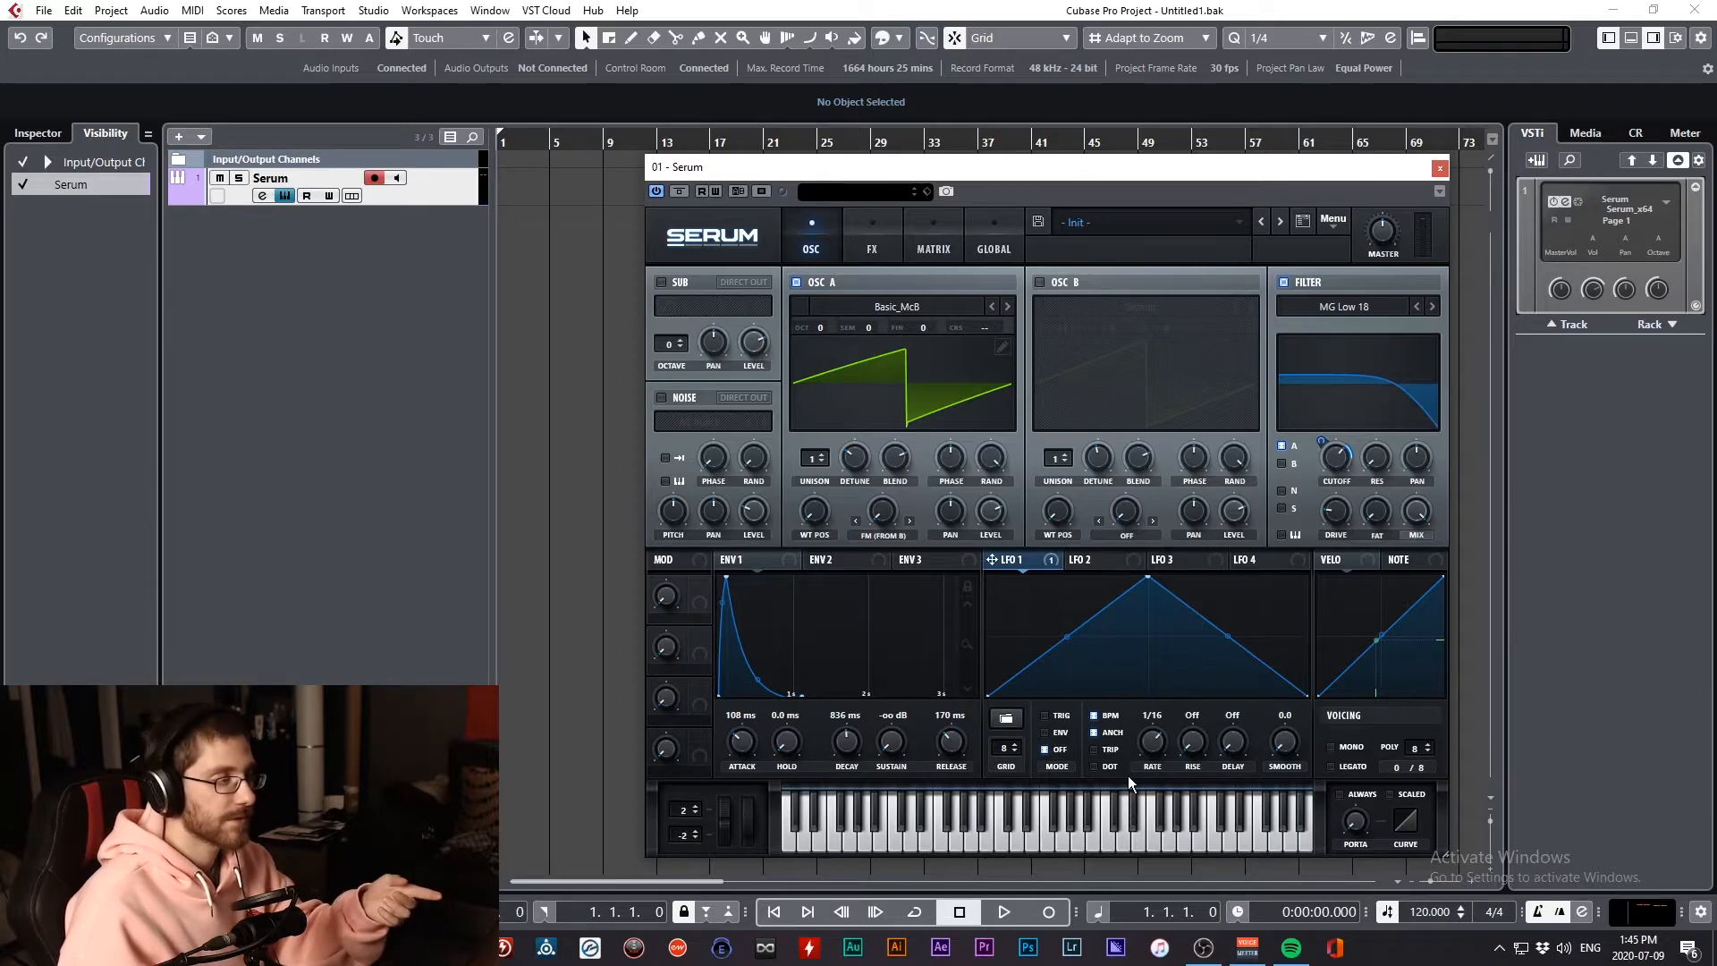
pyautogui.click(1093, 716)
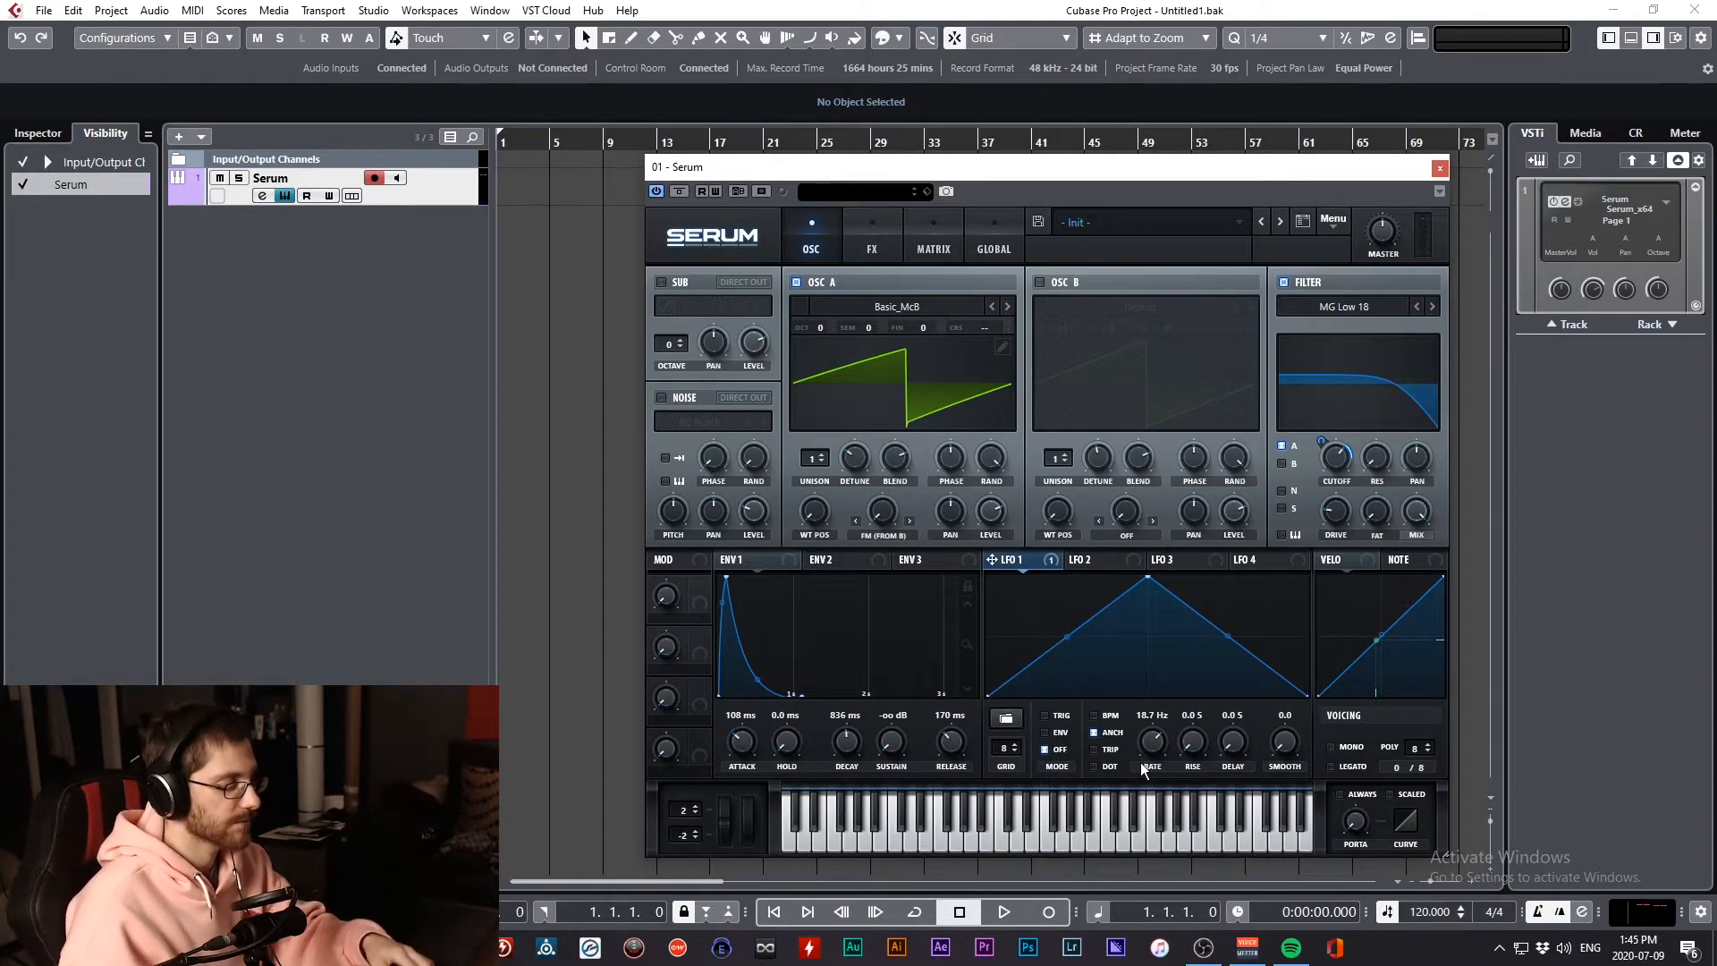
pyautogui.moveTo(1150, 742); pyautogui.dragTo(1144, 776)
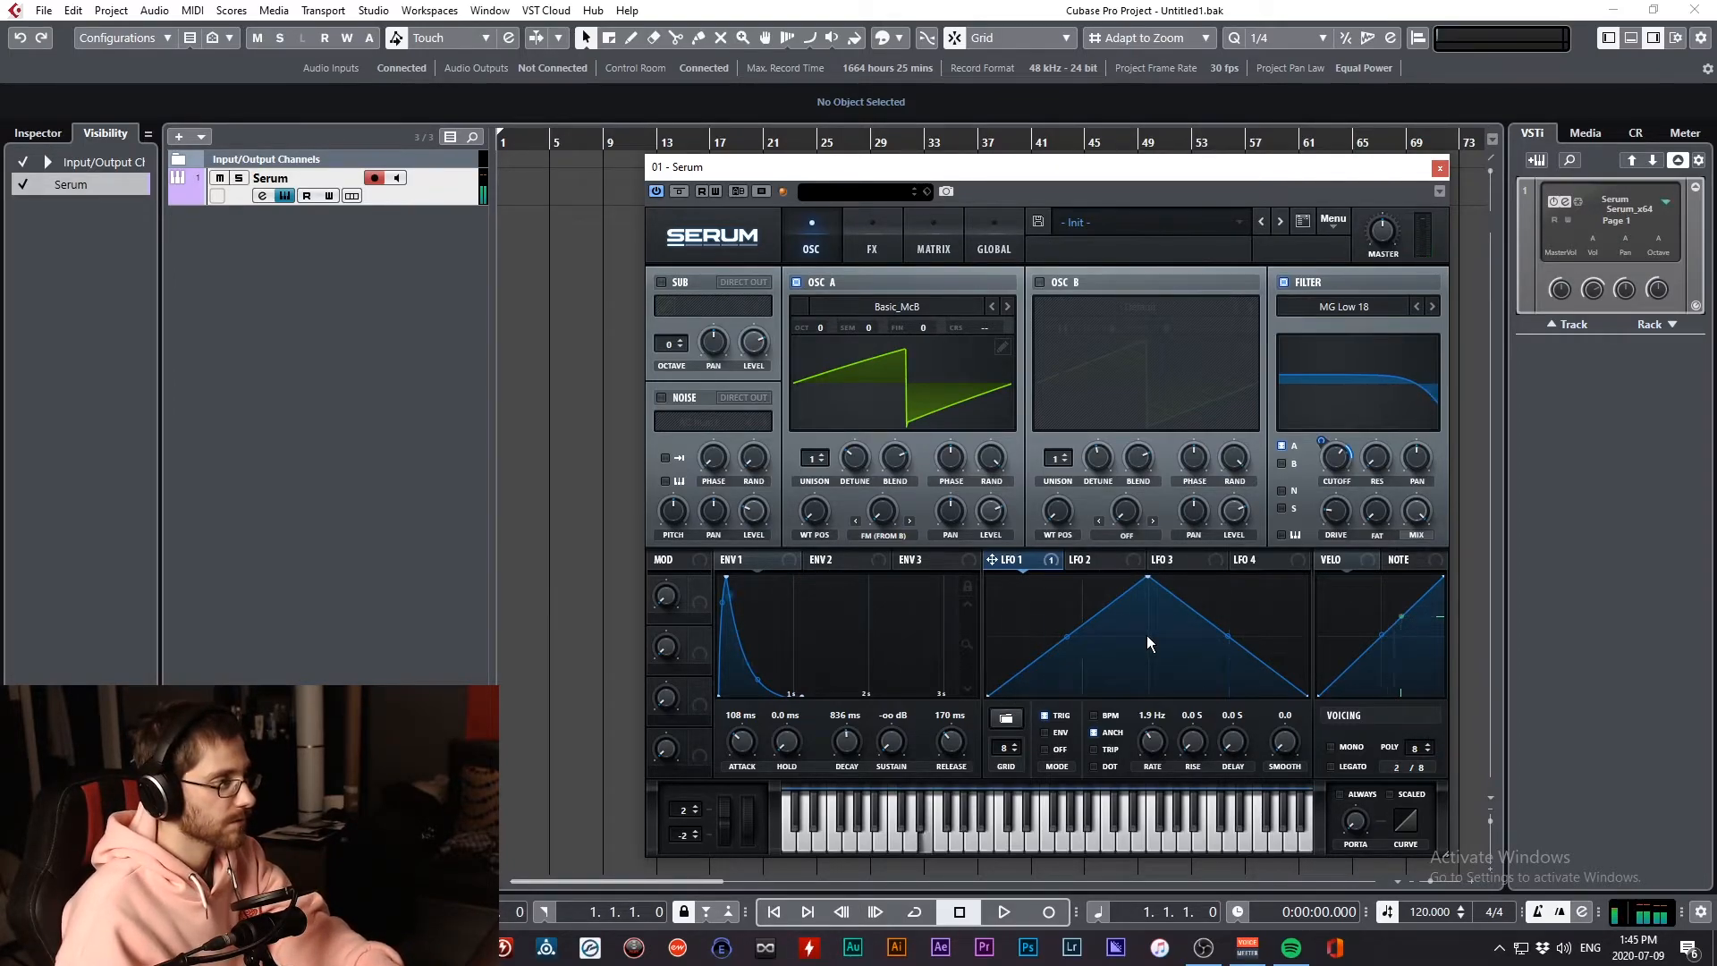
pyautogui.click(1053, 731)
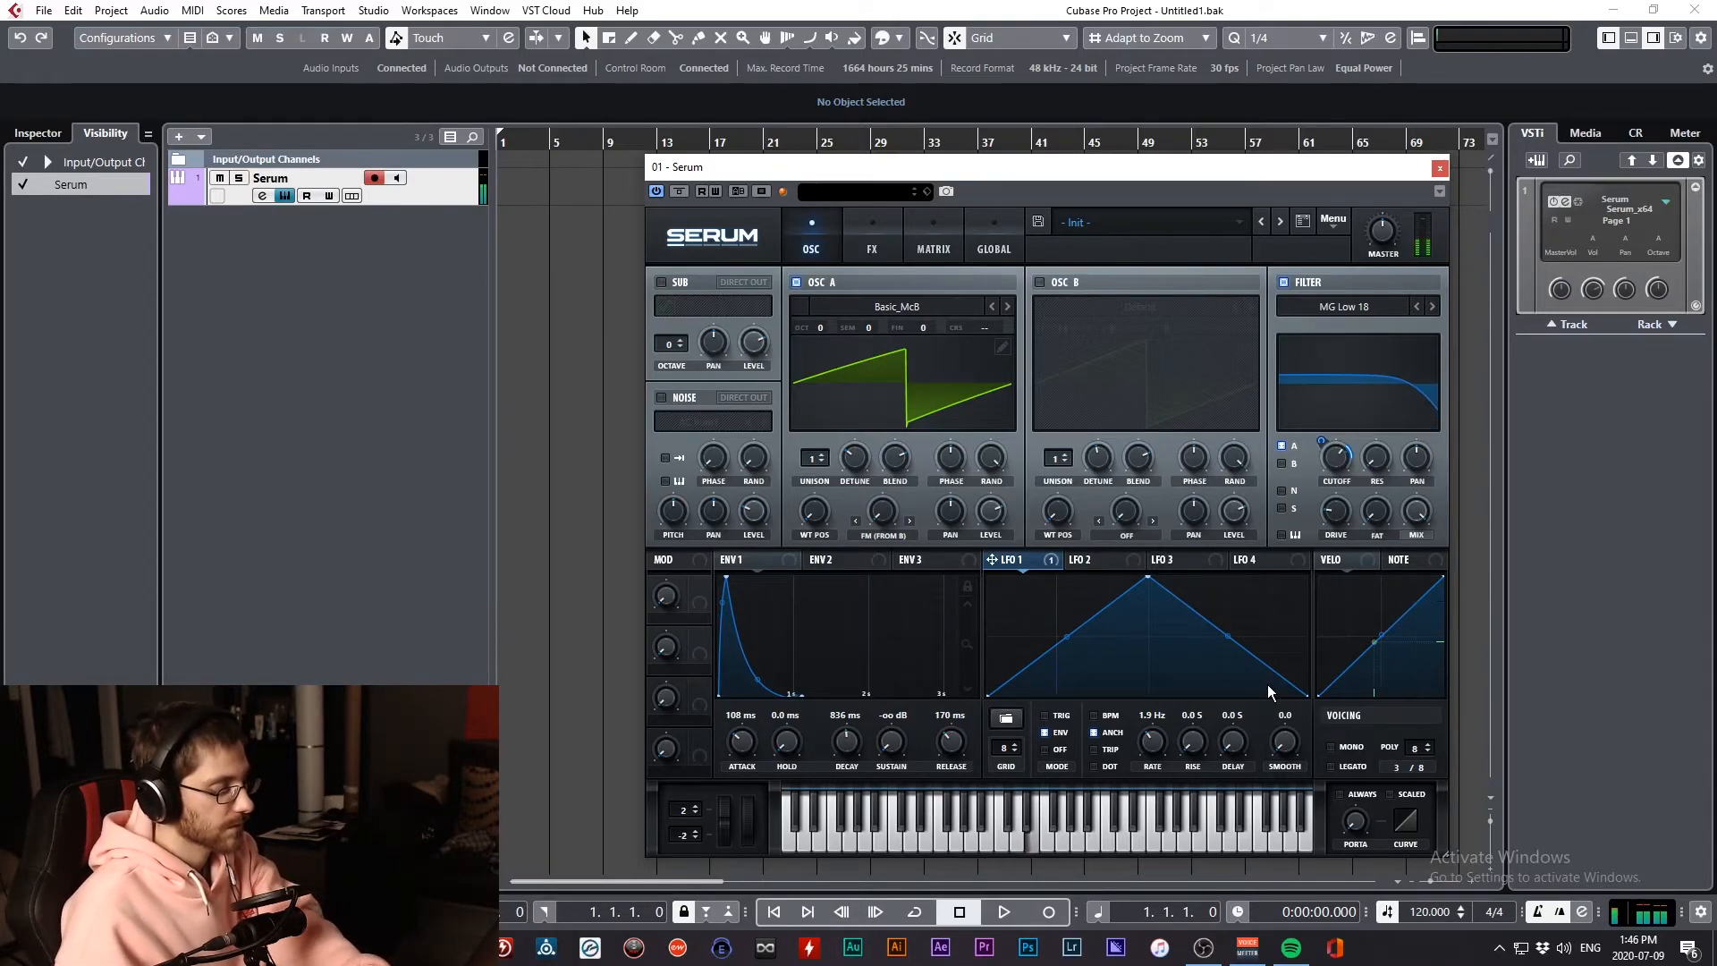
pyautogui.moveTo(1151, 741); pyautogui.dragTo(1185, 574)
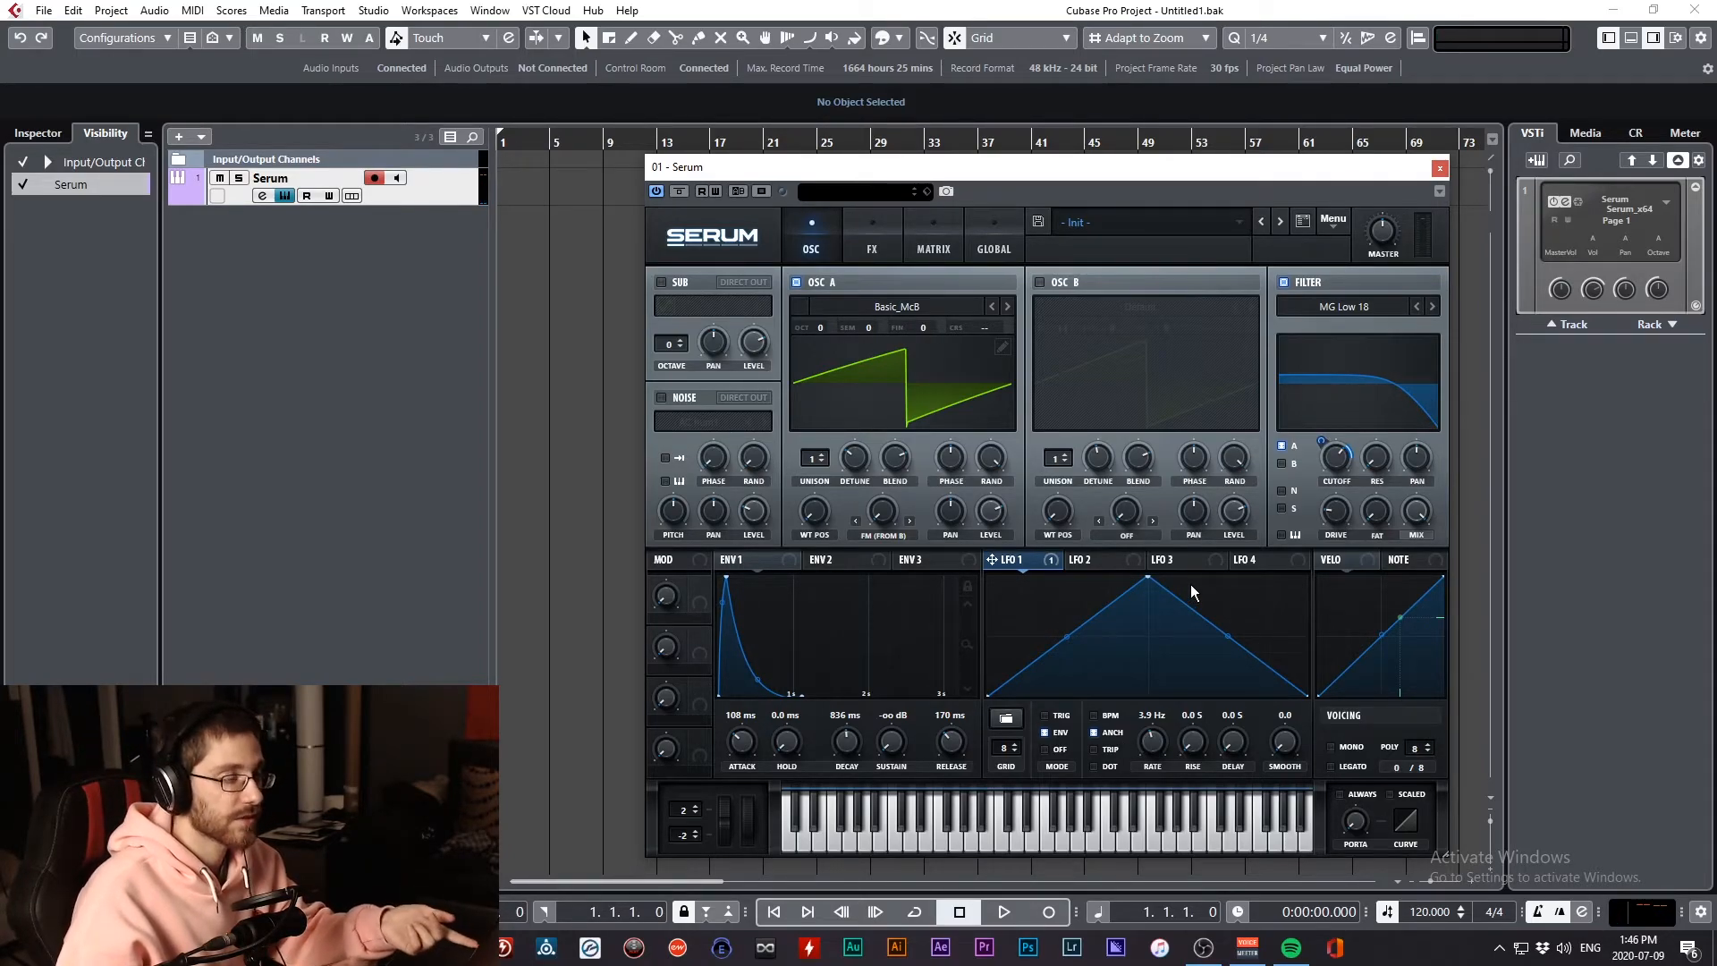
# Reshape LFO 1 from a triangle into a straight falling ramp and shorten Envelope 1's attack to 12 ms
pyautogui.moveTo(1150, 578)
pyautogui.mouseDown()
pyautogui.moveTo(1148, 628)
pyautogui.moveTo(993, 577)
pyautogui.moveTo(1216, 580)
pyautogui.moveTo(1149, 579)
pyautogui.mouseUp()
pyautogui.doubleClick(1269, 659)
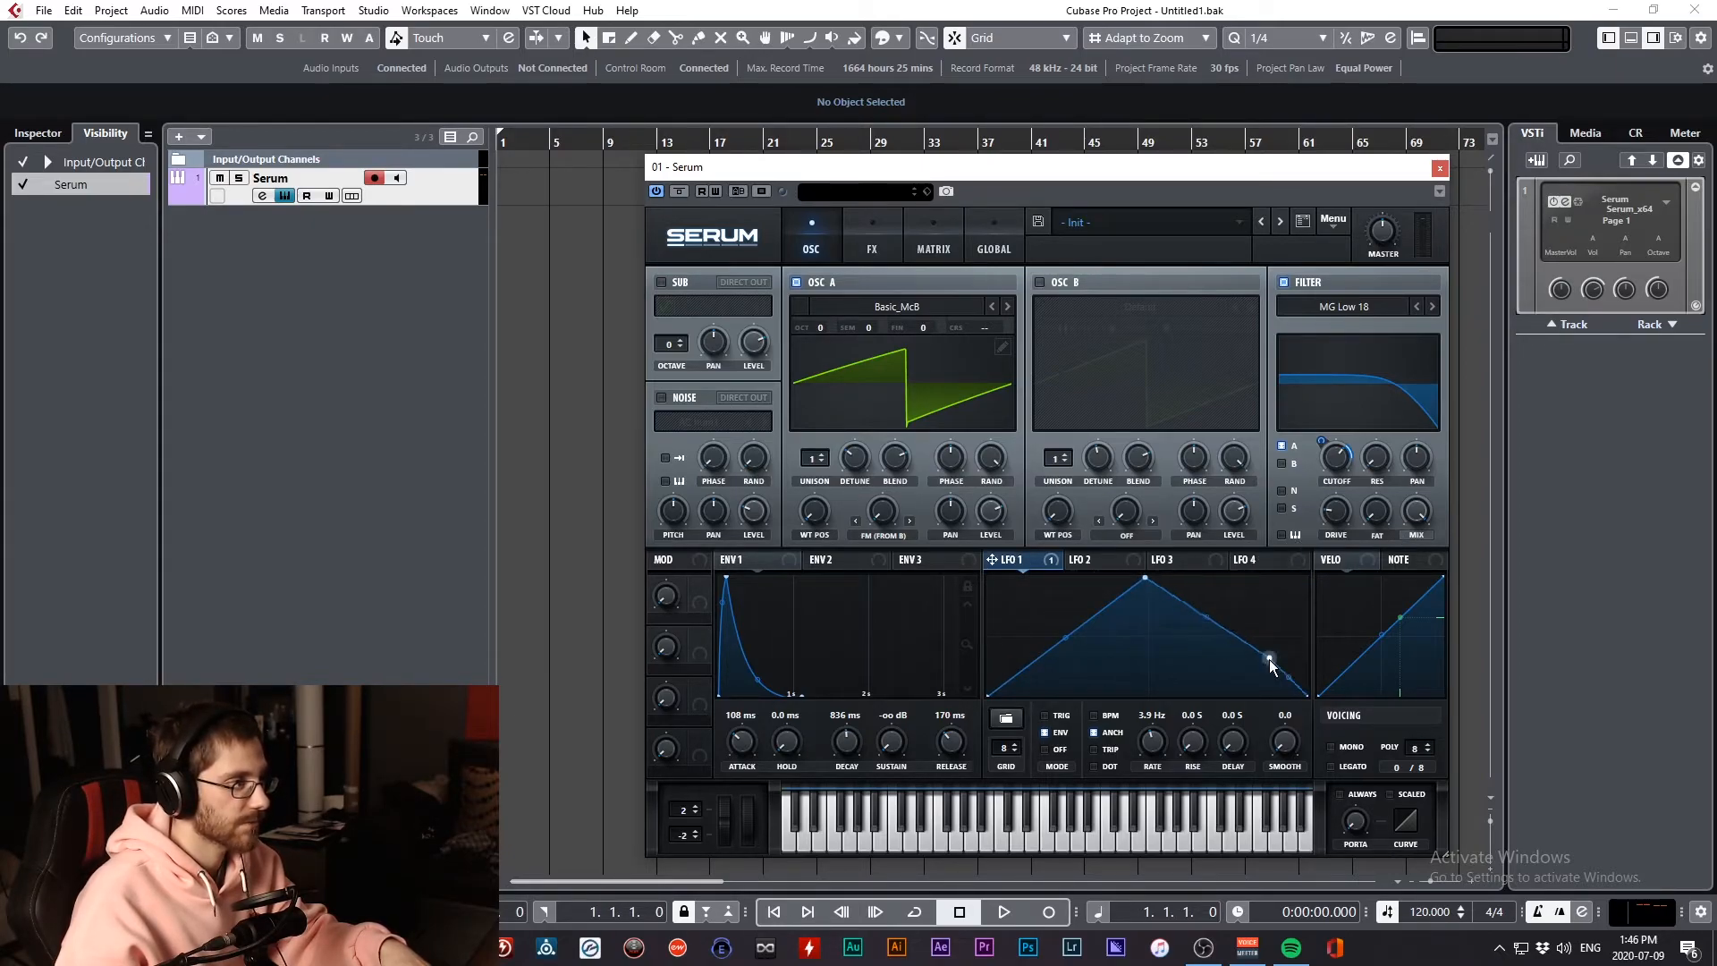
pyautogui.moveTo(1267, 661)
pyautogui.mouseDown()
pyautogui.moveTo(1249, 609)
pyautogui.moveTo(1255, 660)
pyautogui.mouseUp()
pyautogui.doubleClick(1255, 660)
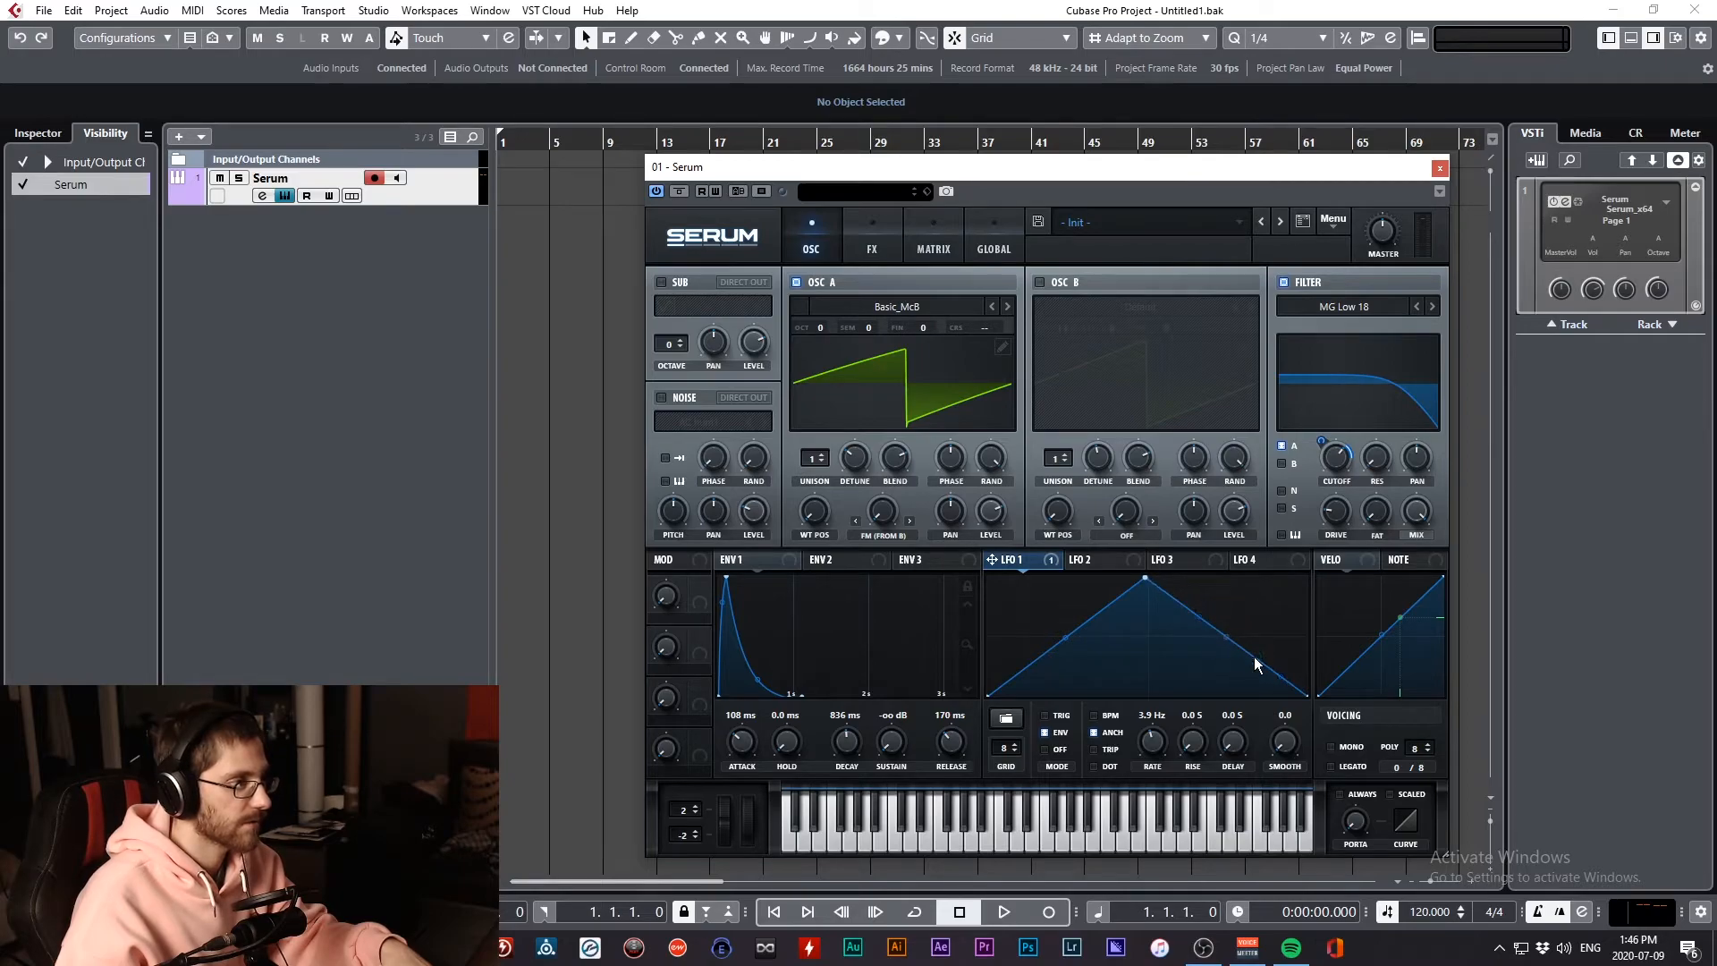
pyautogui.moveTo(1148, 586); pyautogui.dragTo(981, 525)
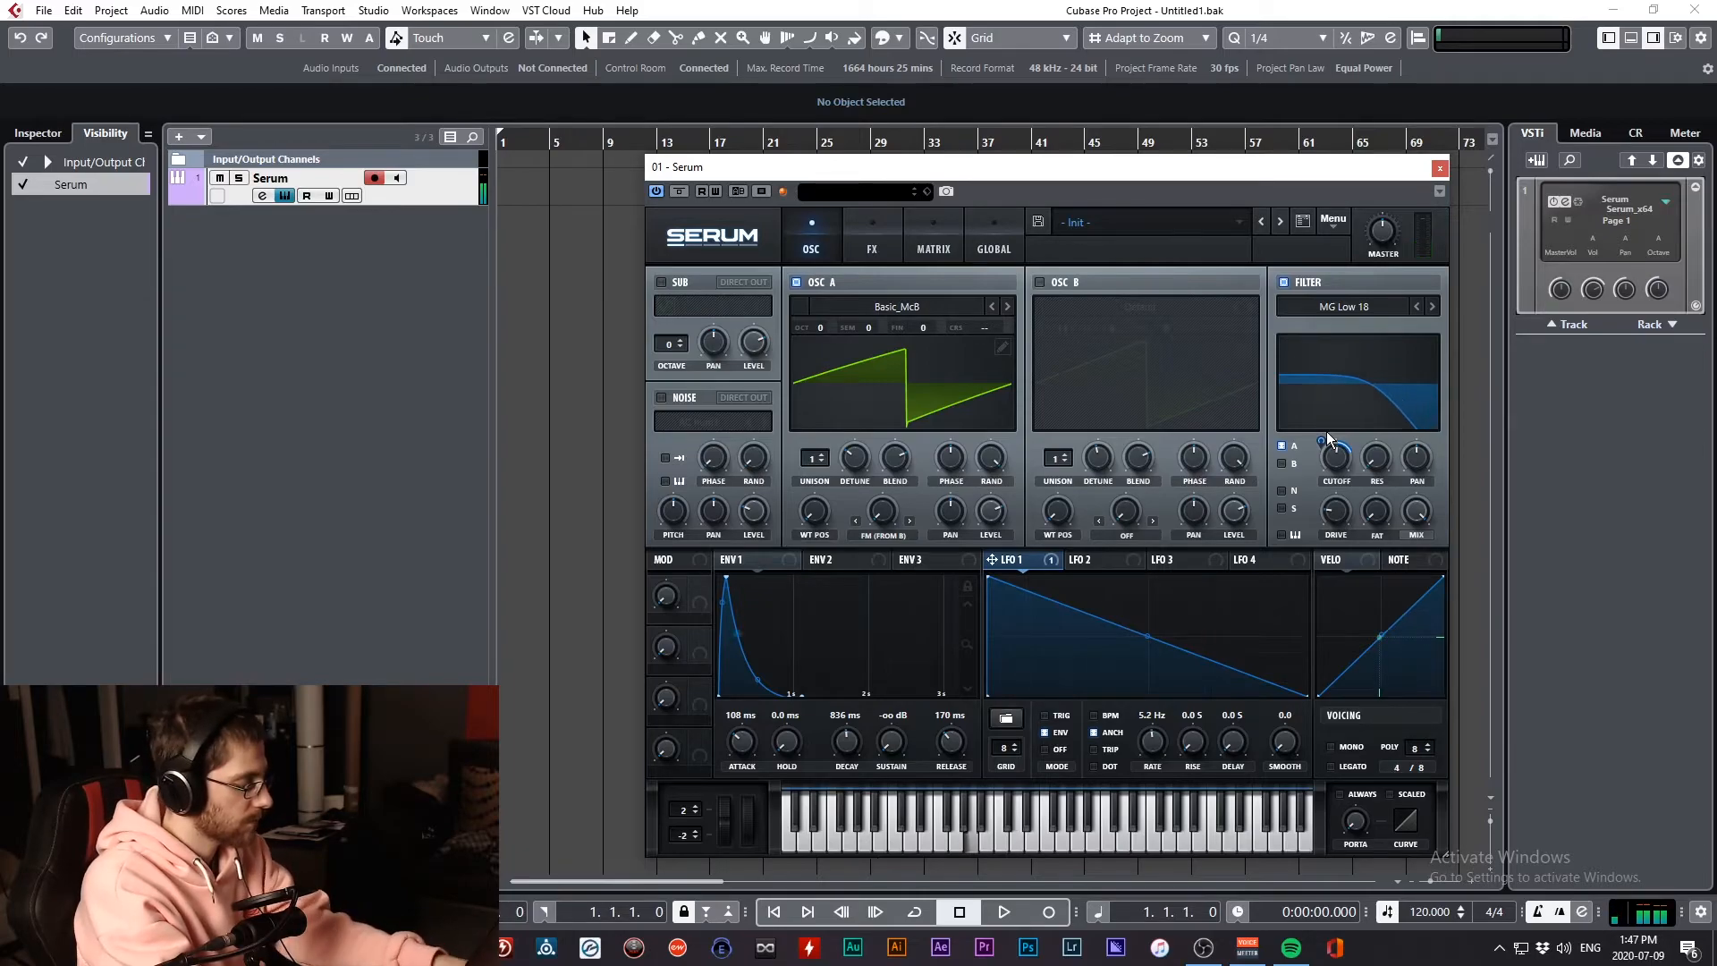
pyautogui.moveTo(741, 740); pyautogui.dragTo(739, 767)
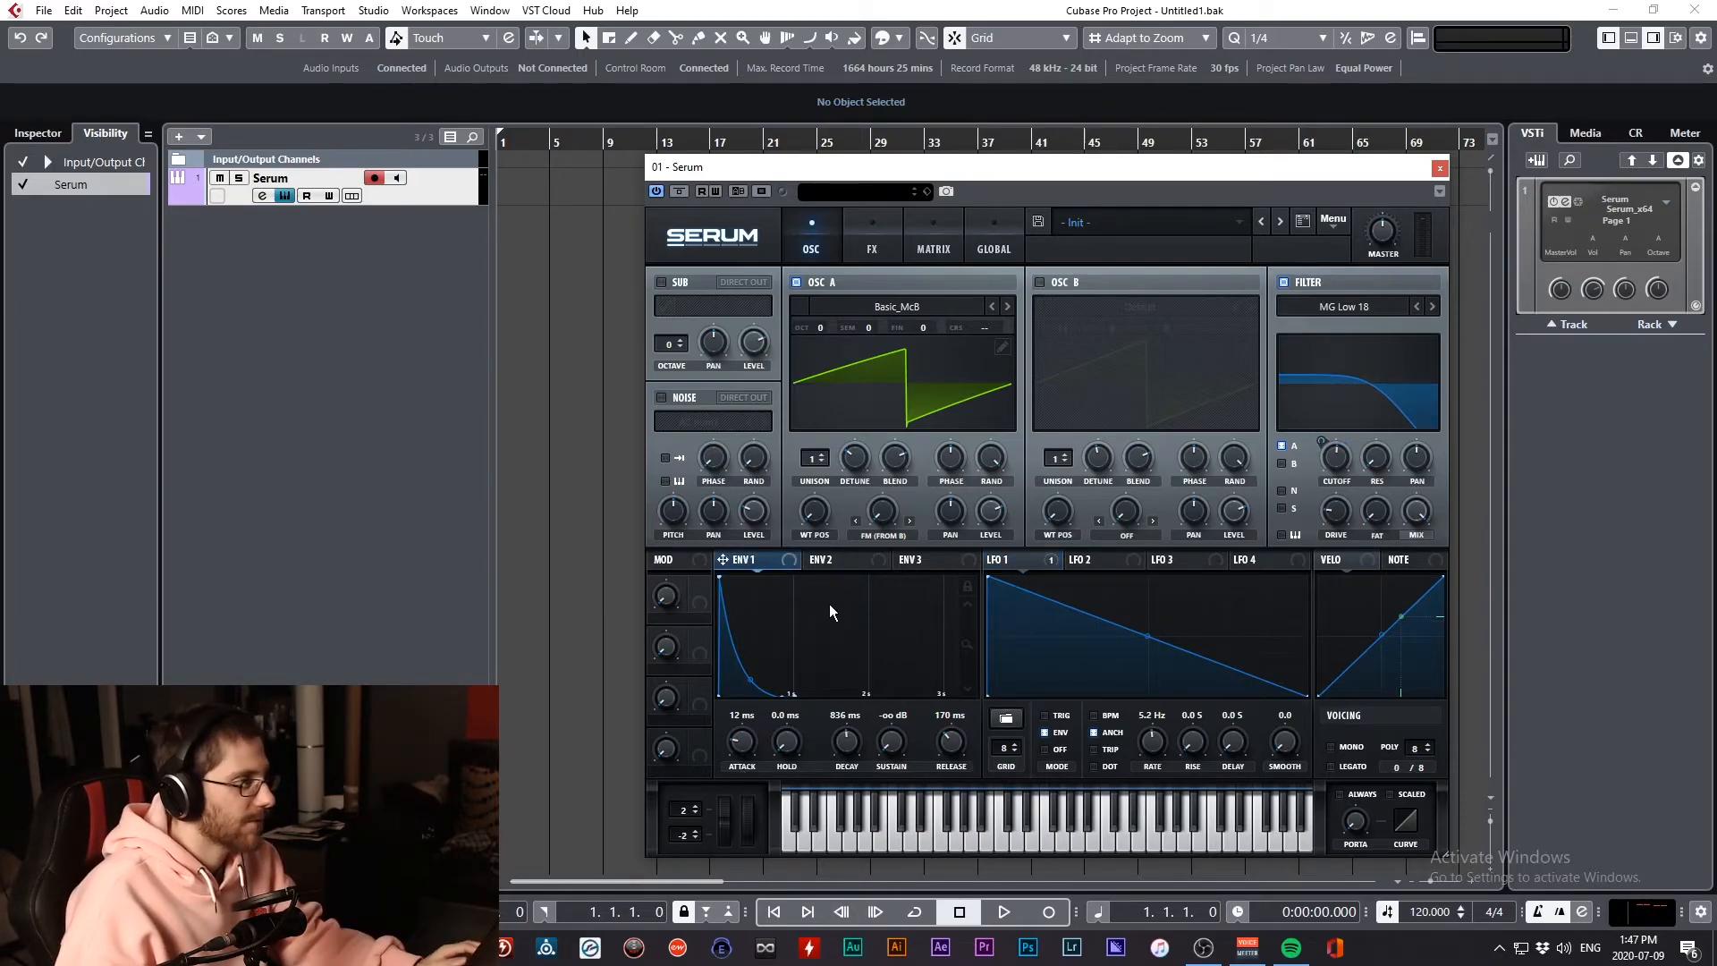
# Assign Envelope 2 to oscillator A's wavetable position and set it to 0.0 ms attack, 2.72 s decay and 0.00% sustain
pyautogui.click(848, 563)
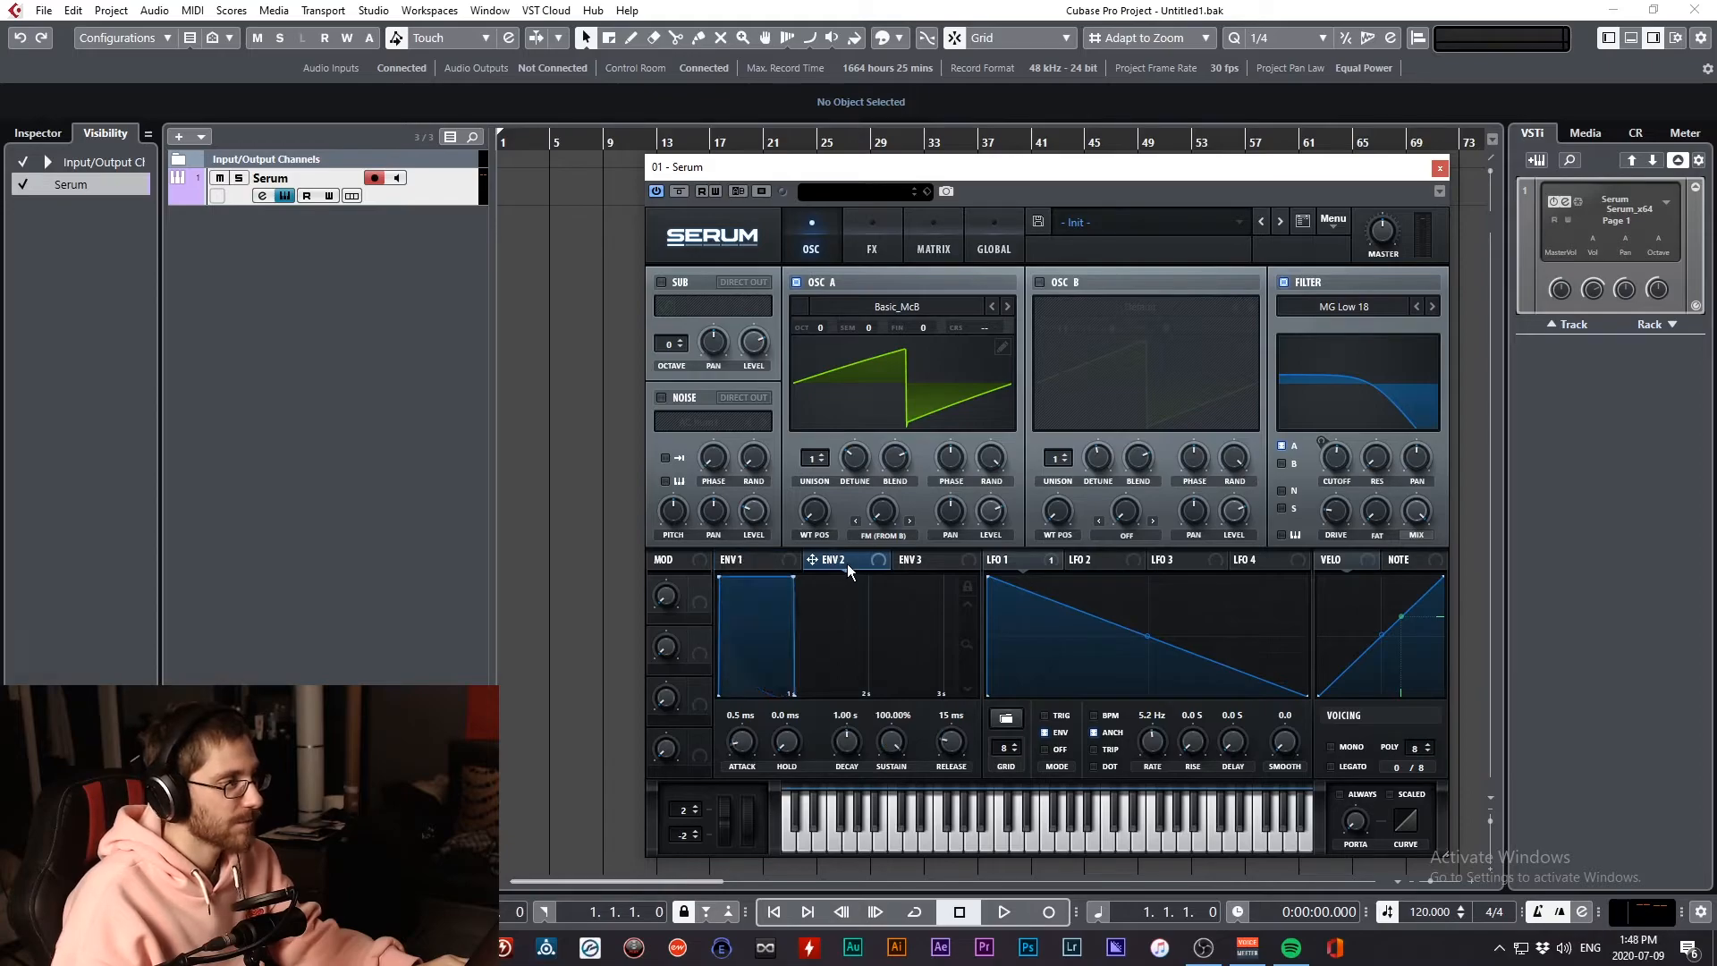
pyautogui.moveTo(824, 519); pyautogui.dragTo(827, 520)
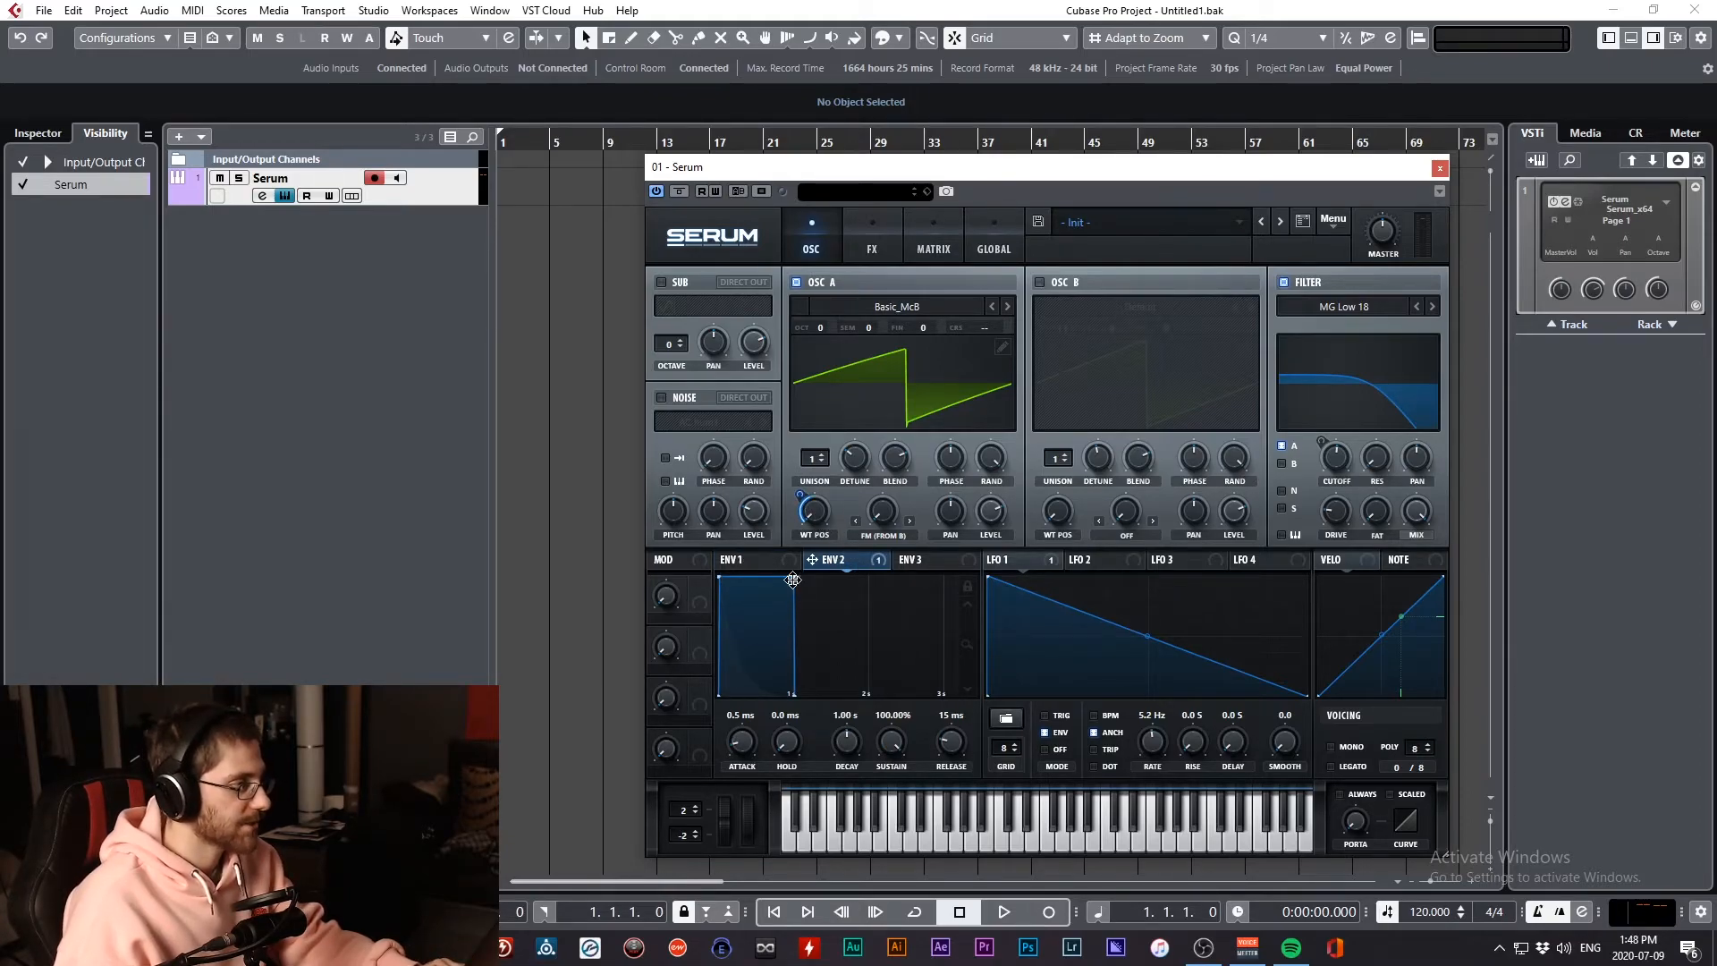
pyautogui.moveTo(790, 575); pyautogui.dragTo(809, 653)
pyautogui.moveTo(744, 747)
pyautogui.mouseDown()
pyautogui.moveTo(743, 678)
pyautogui.moveTo(744, 761)
pyautogui.mouseUp()
pyautogui.moveTo(820, 557); pyautogui.dragTo(817, 467)
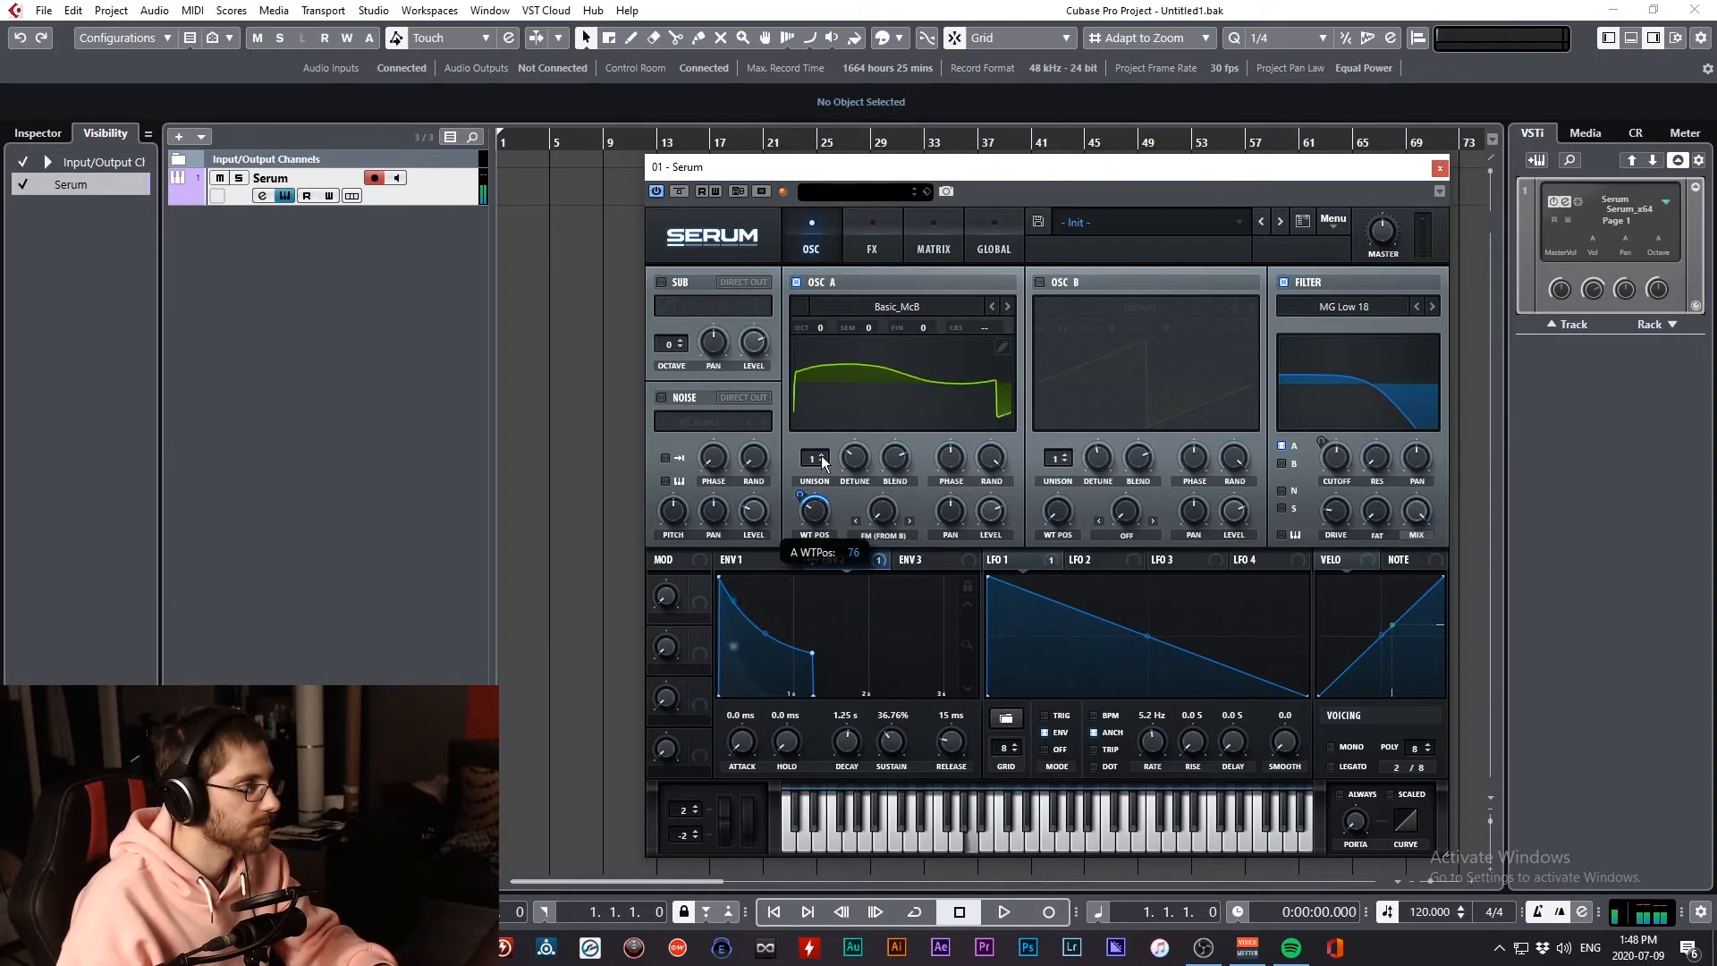
pyautogui.moveTo(846, 744); pyautogui.dragTo(879, 830)
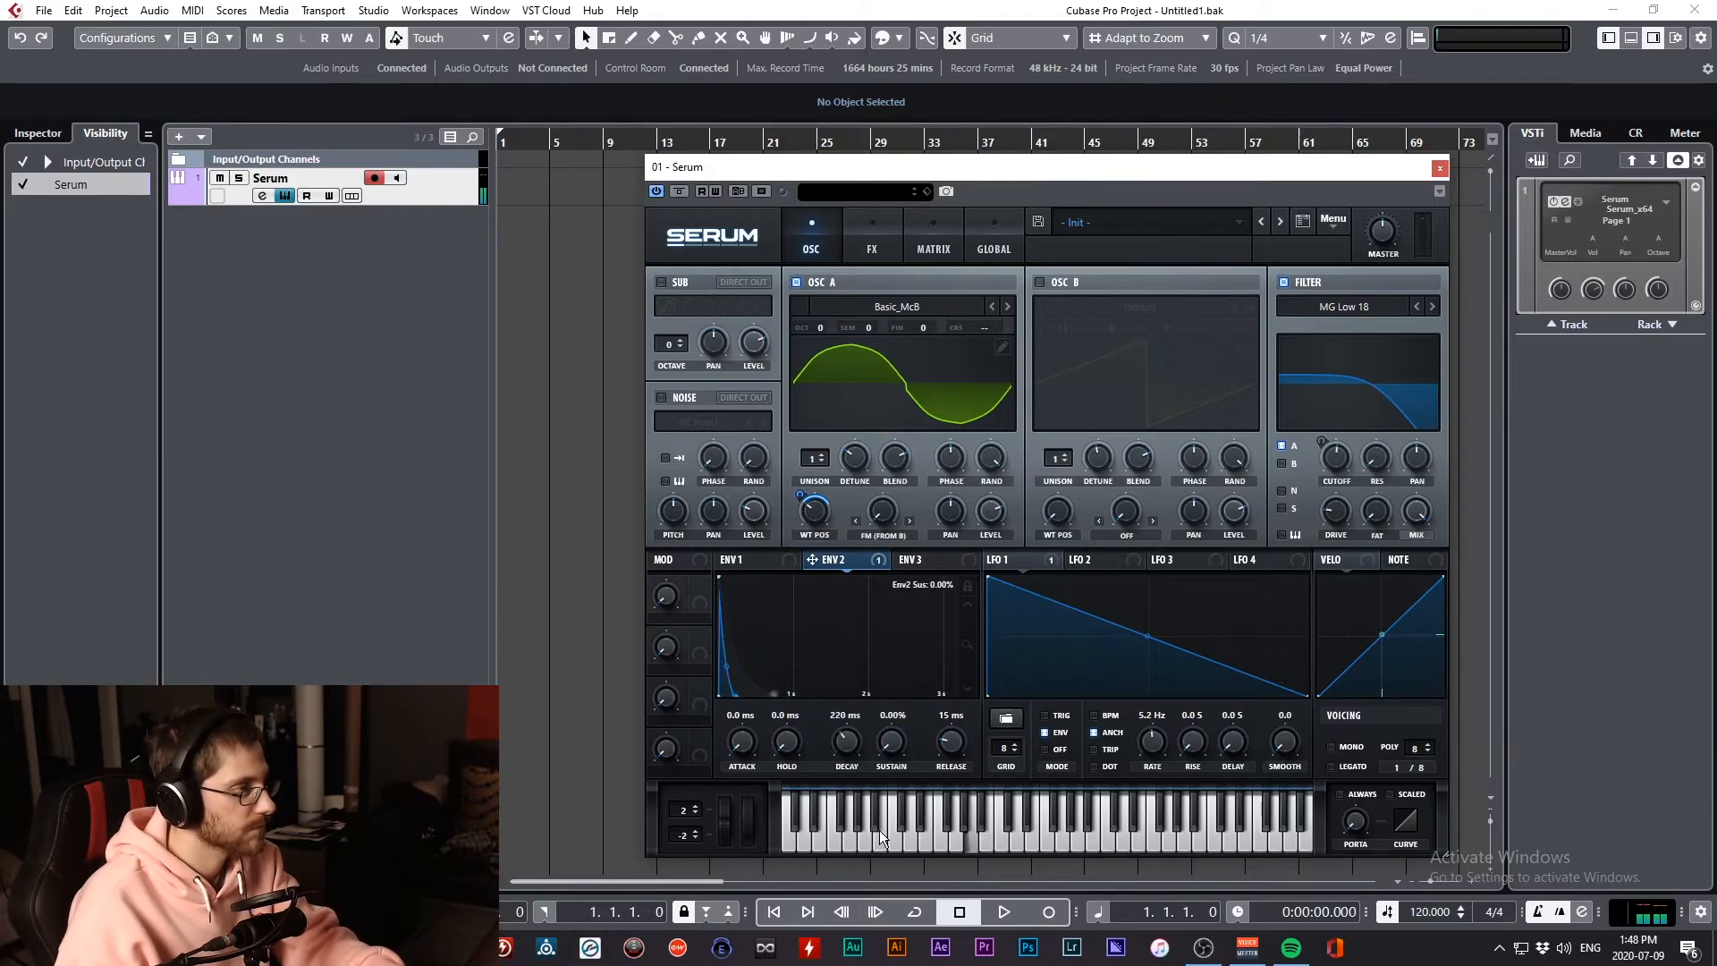
pyautogui.moveTo(759, 598); pyautogui.dragTo(834, 581)
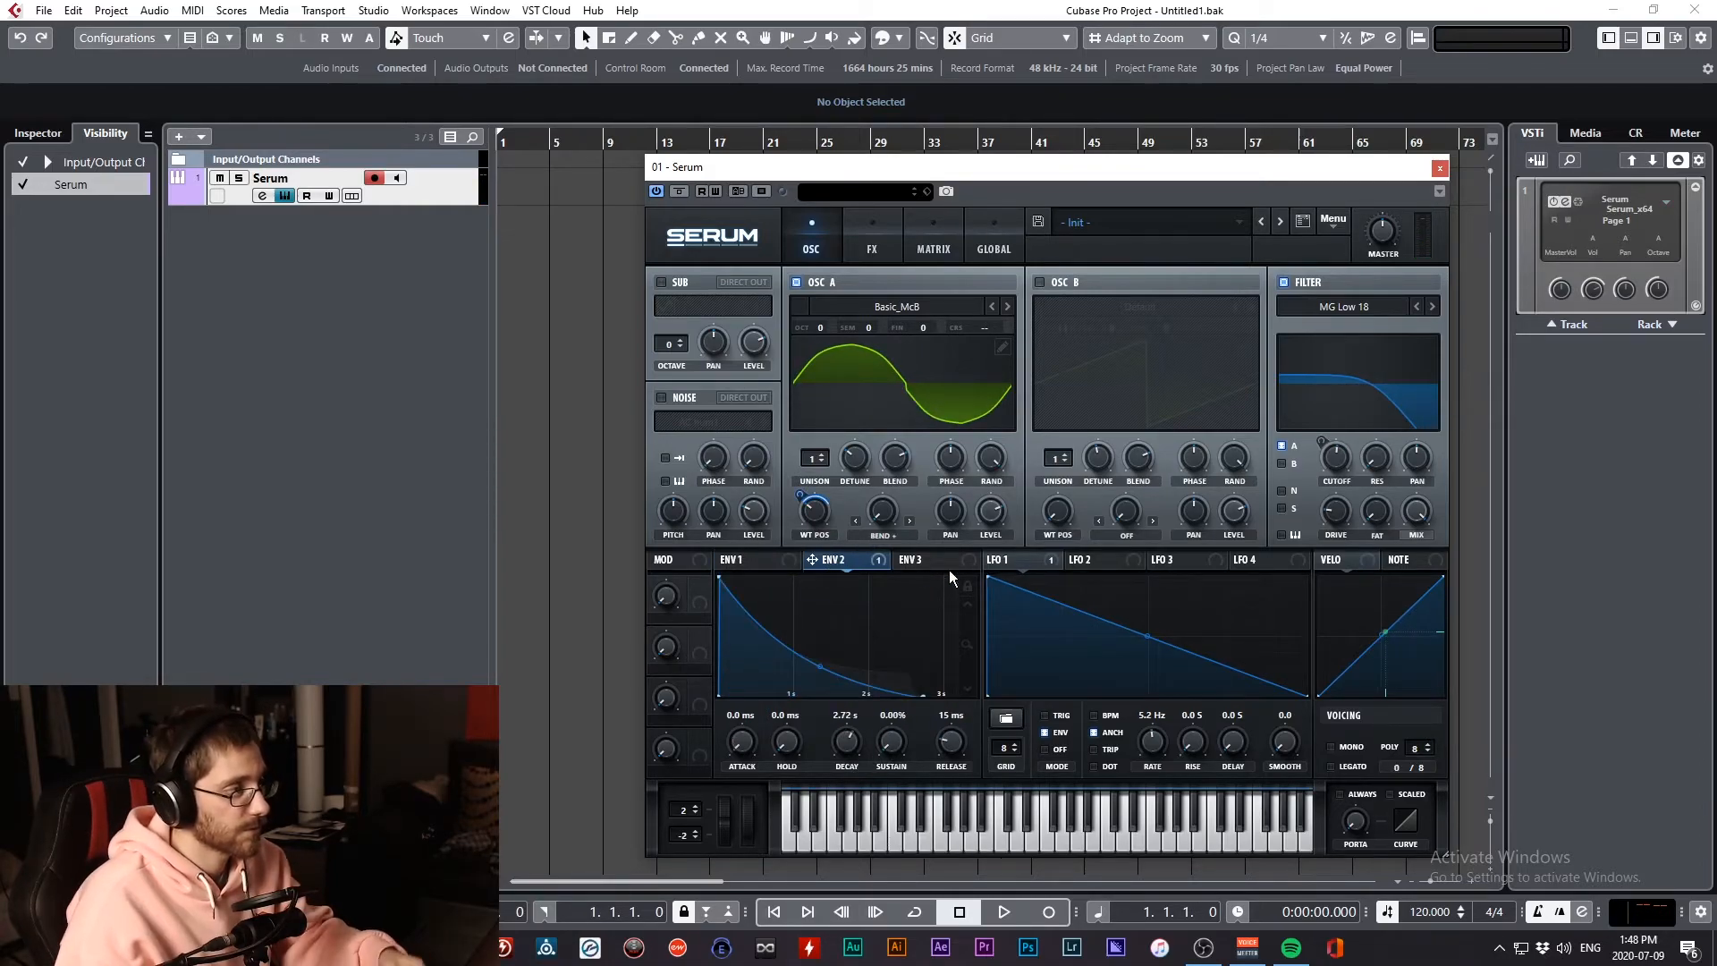
# Assign LFO 2 to modulate oscillator A's Bend + warp amount at a rate of one bar
pyautogui.click(1086, 560)
pyautogui.moveTo(1127, 567); pyautogui.dragTo(871, 534)
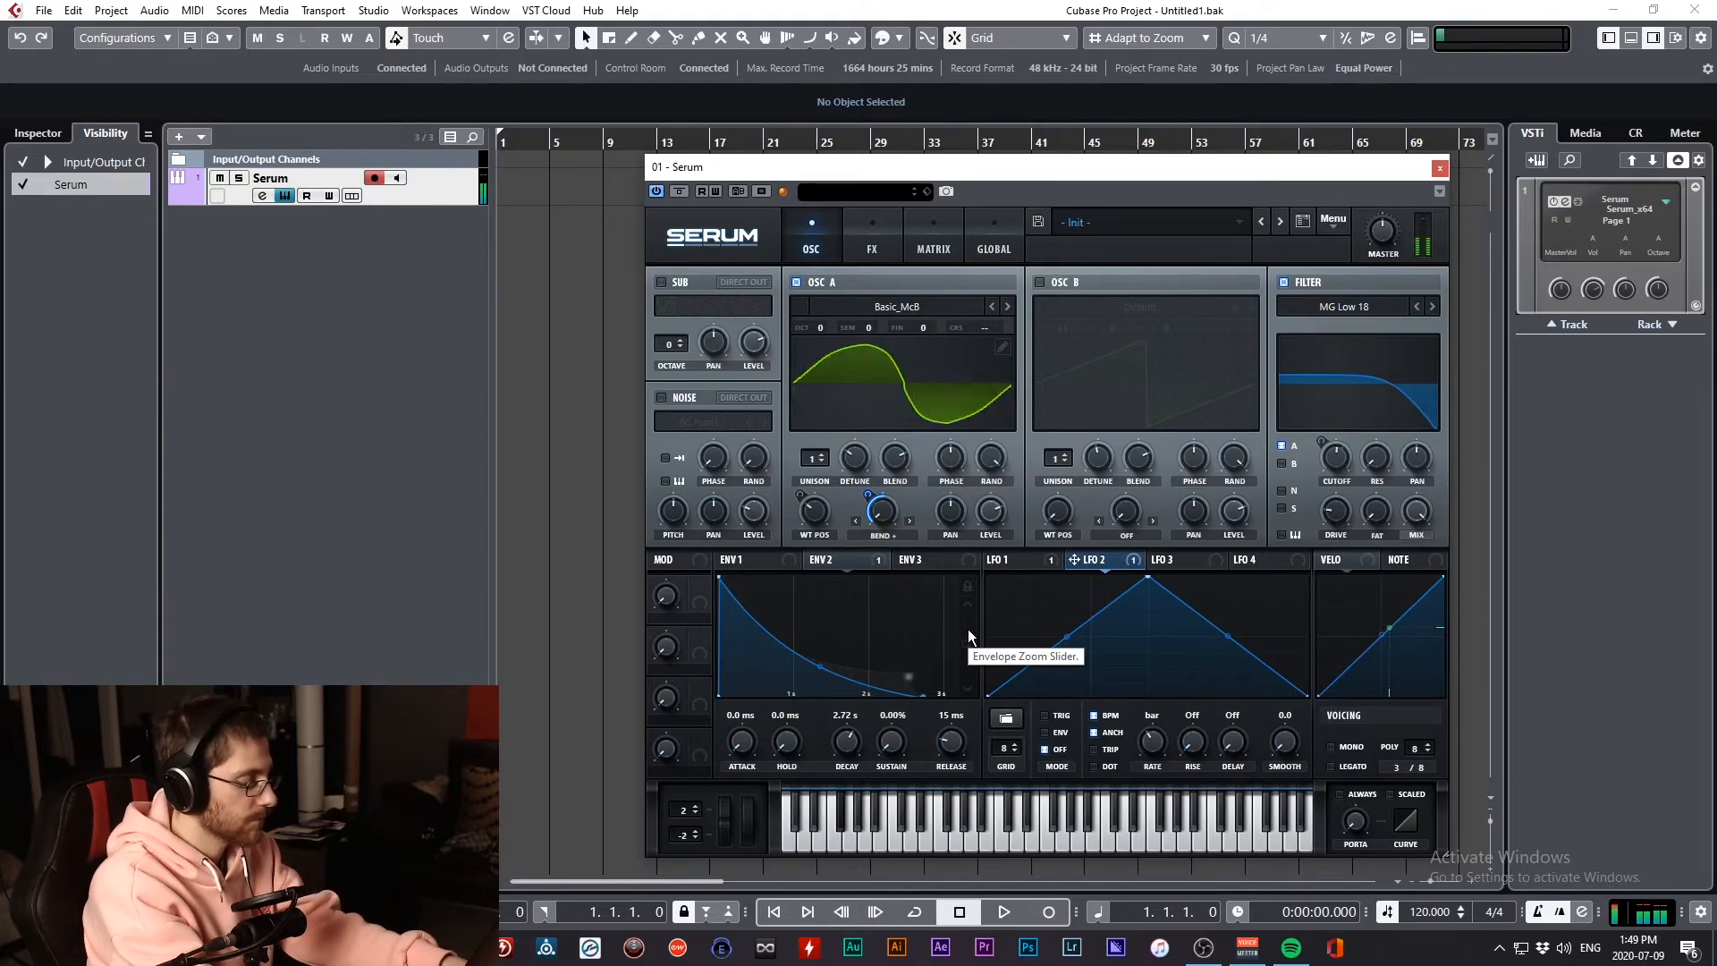
# Enable the reverb and delay effects, switch the delay off again, and return to the oscillator view
pyautogui.click(869, 254)
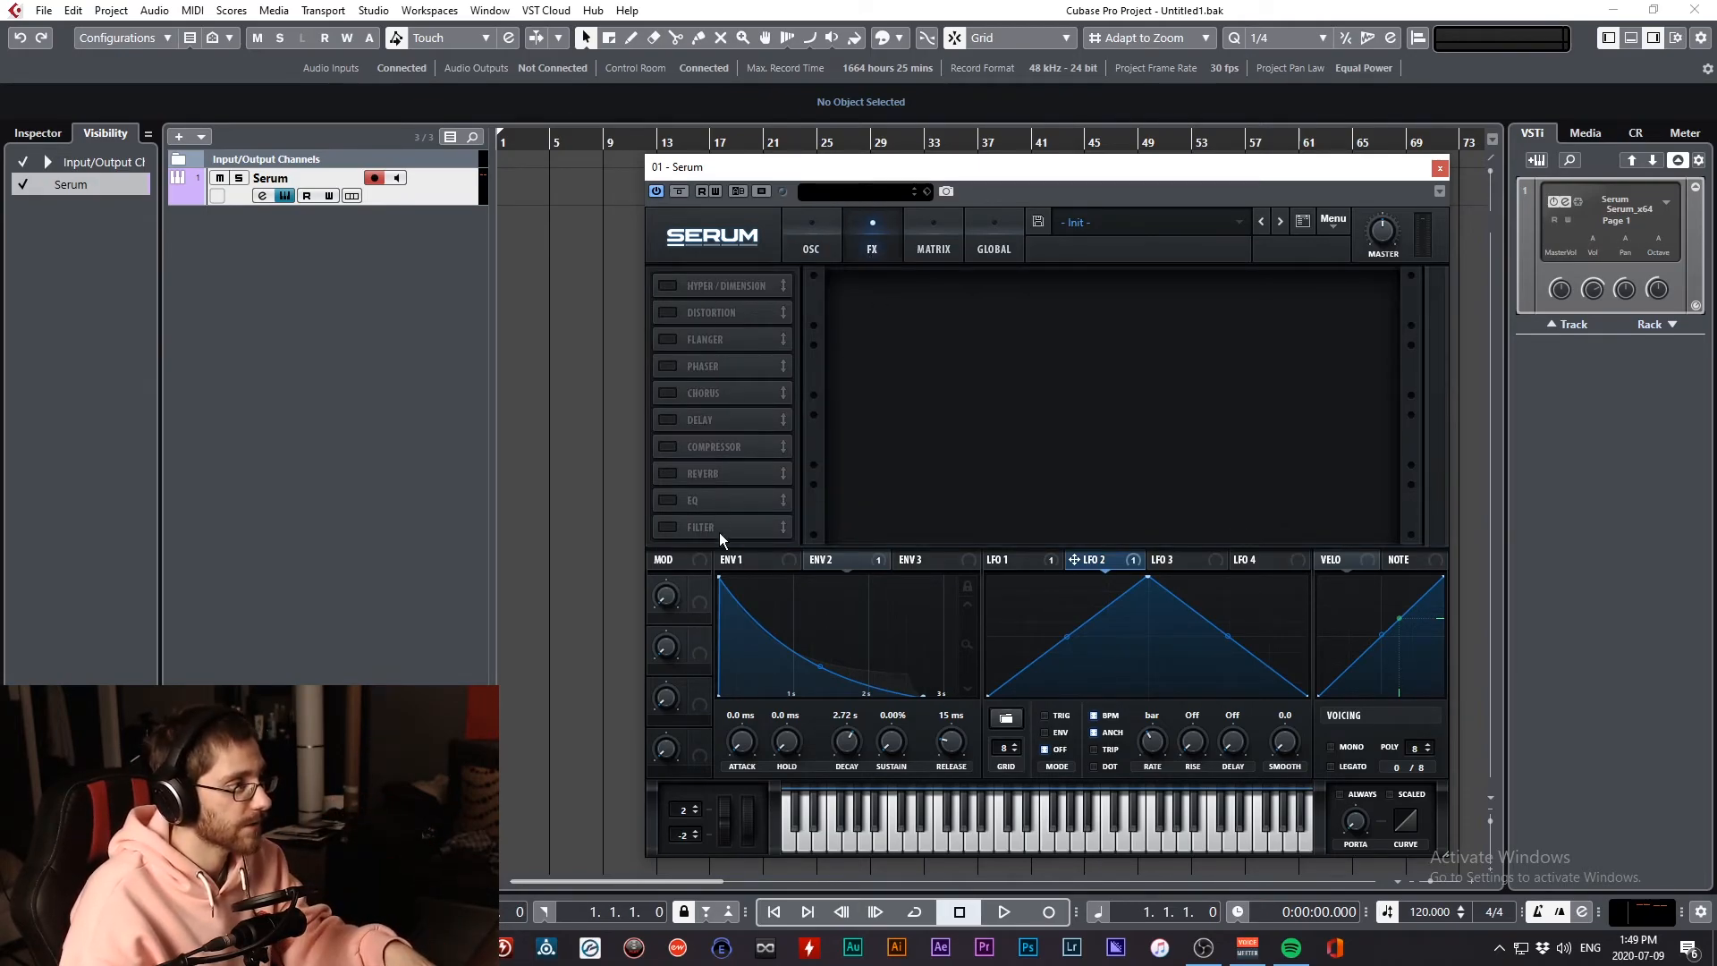
pyautogui.click(668, 474)
pyautogui.click(671, 421)
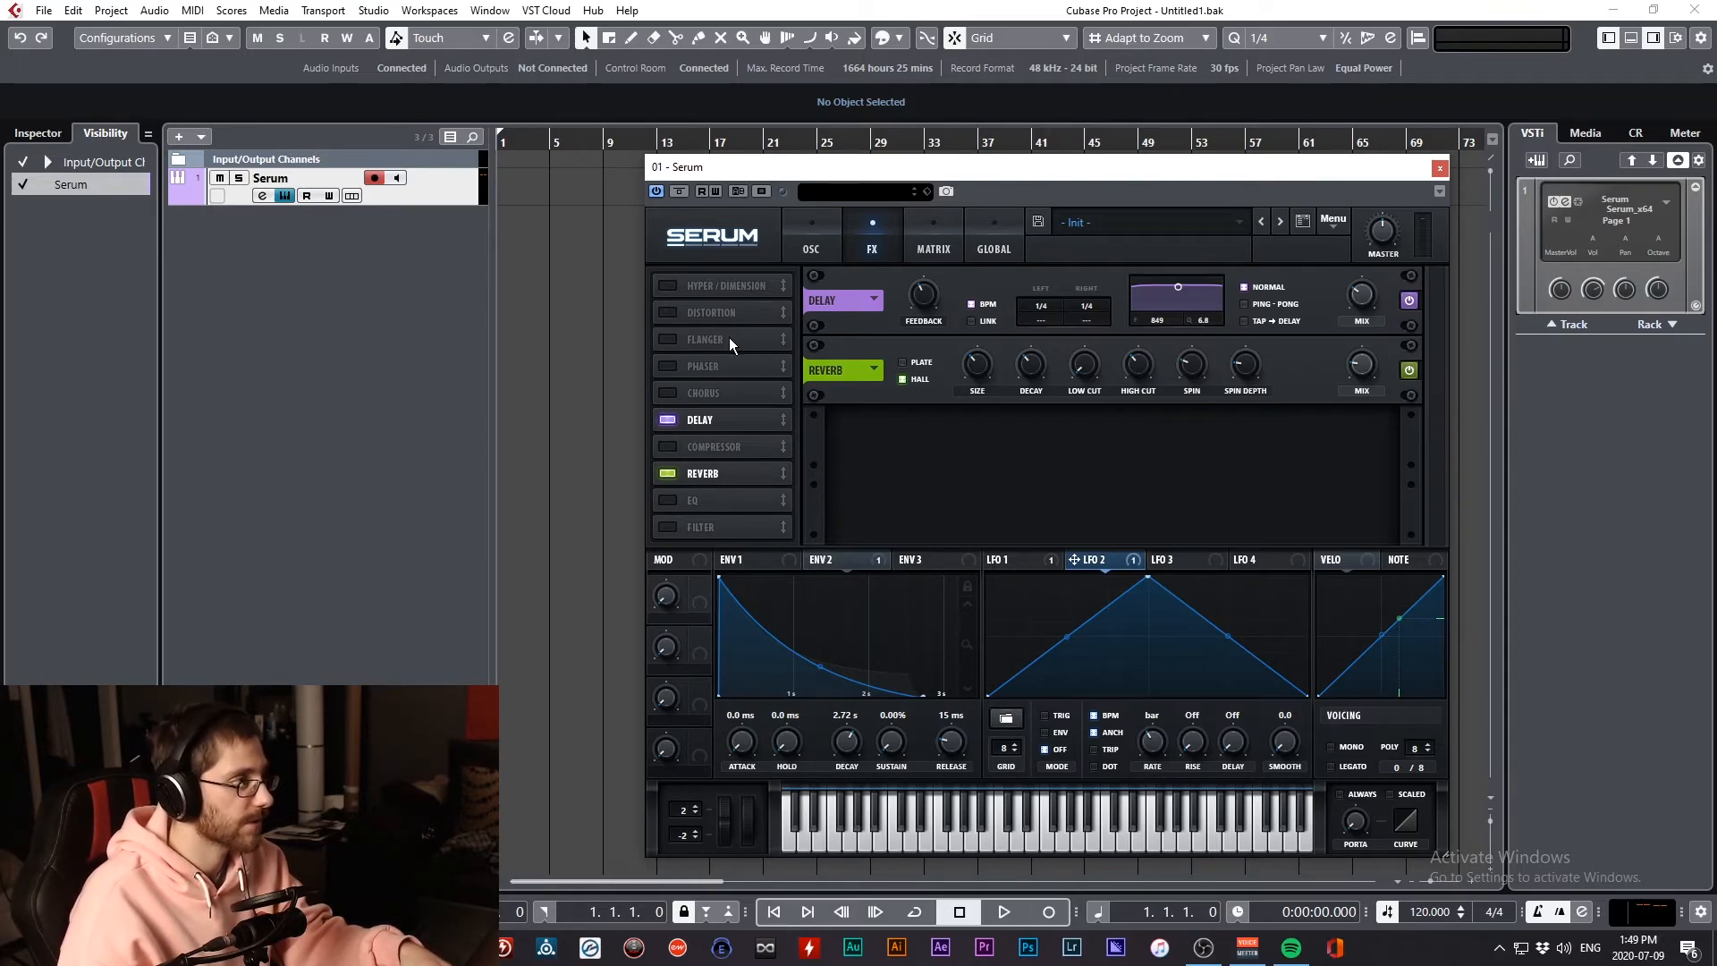
pyautogui.click(667, 419)
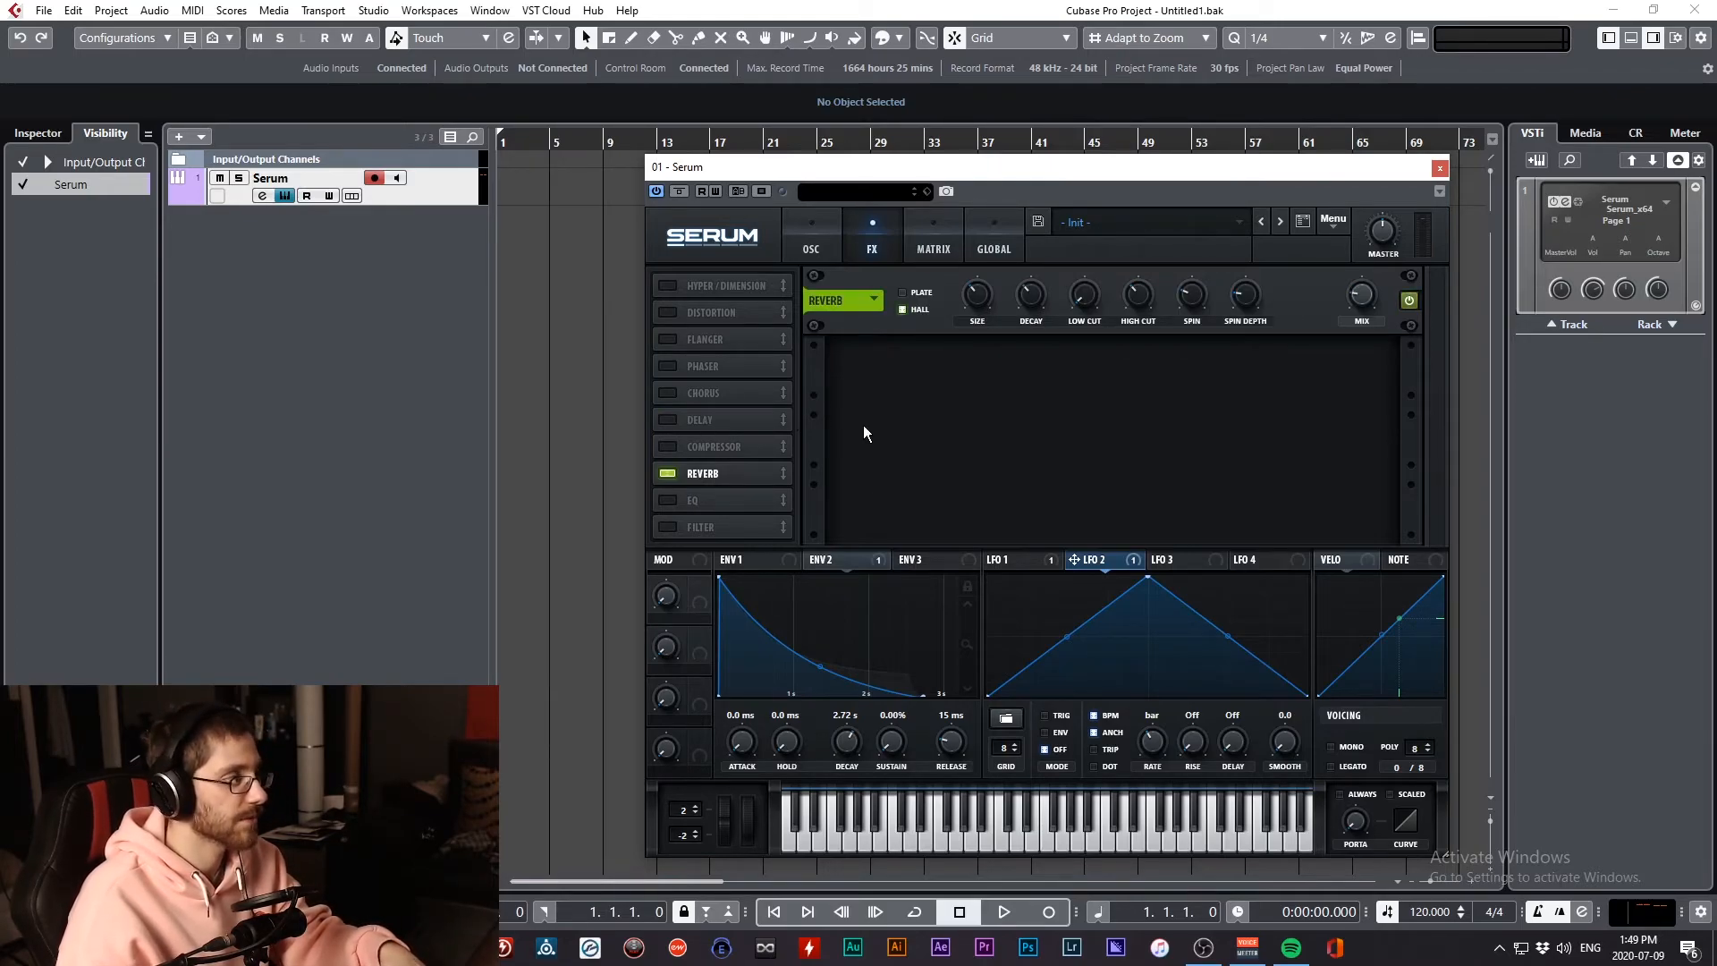
pyautogui.moveTo(1365, 305)
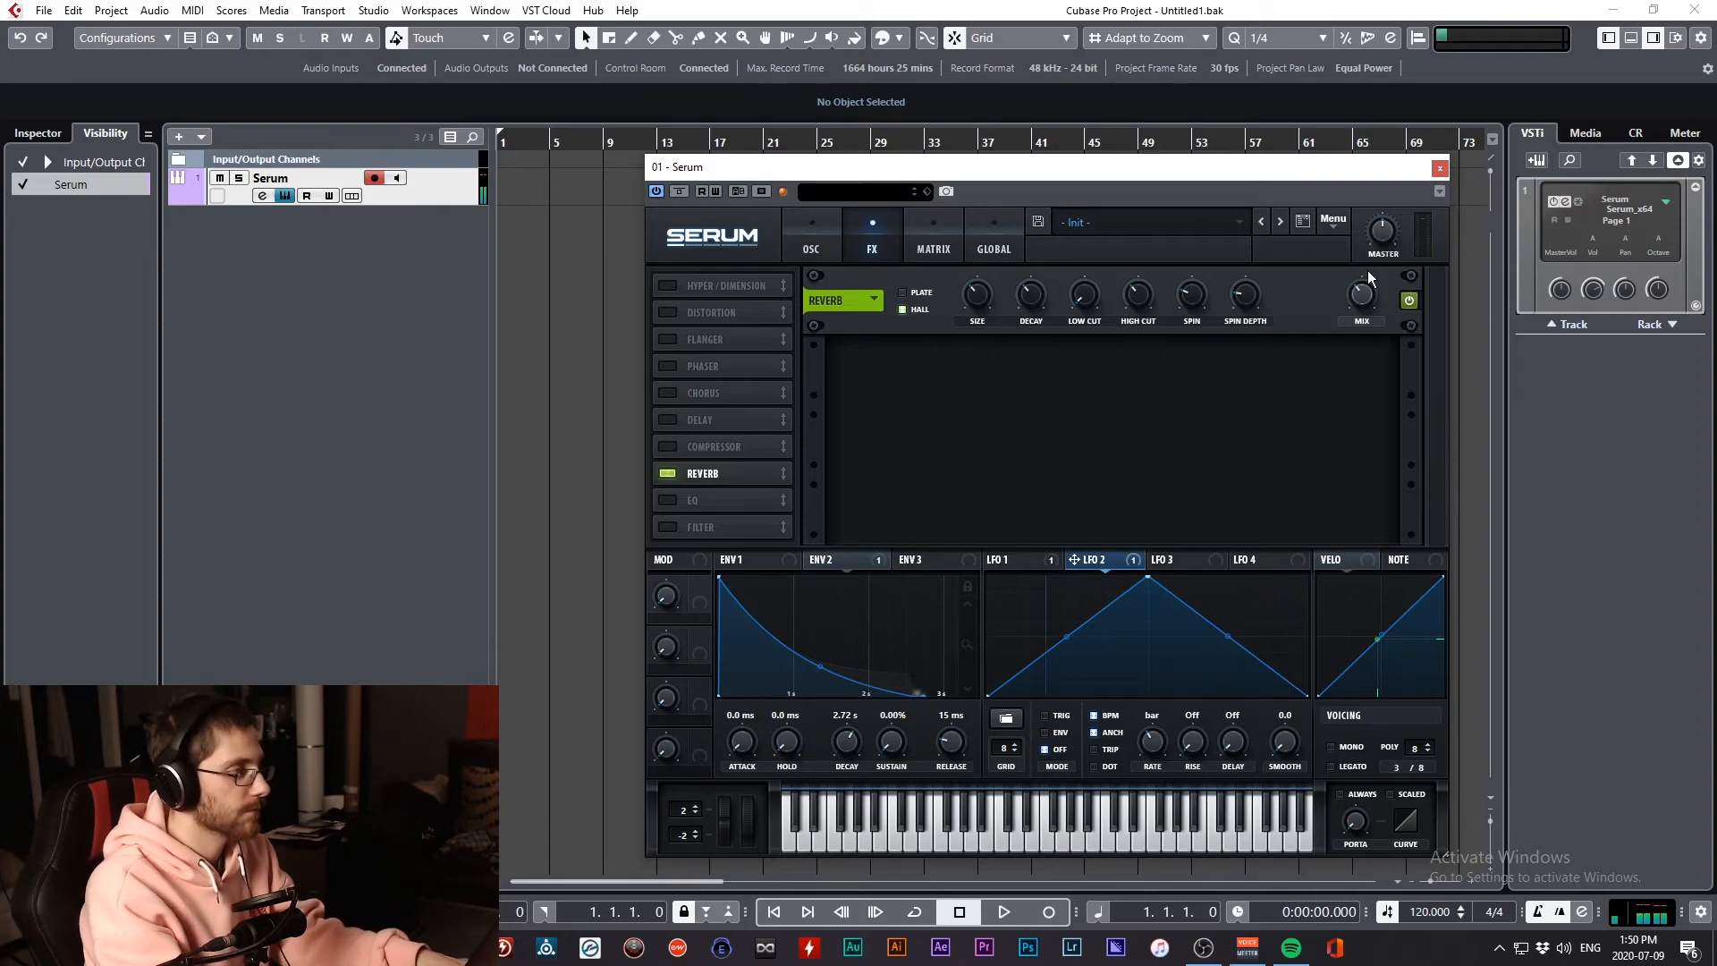
pyautogui.click(810, 241)
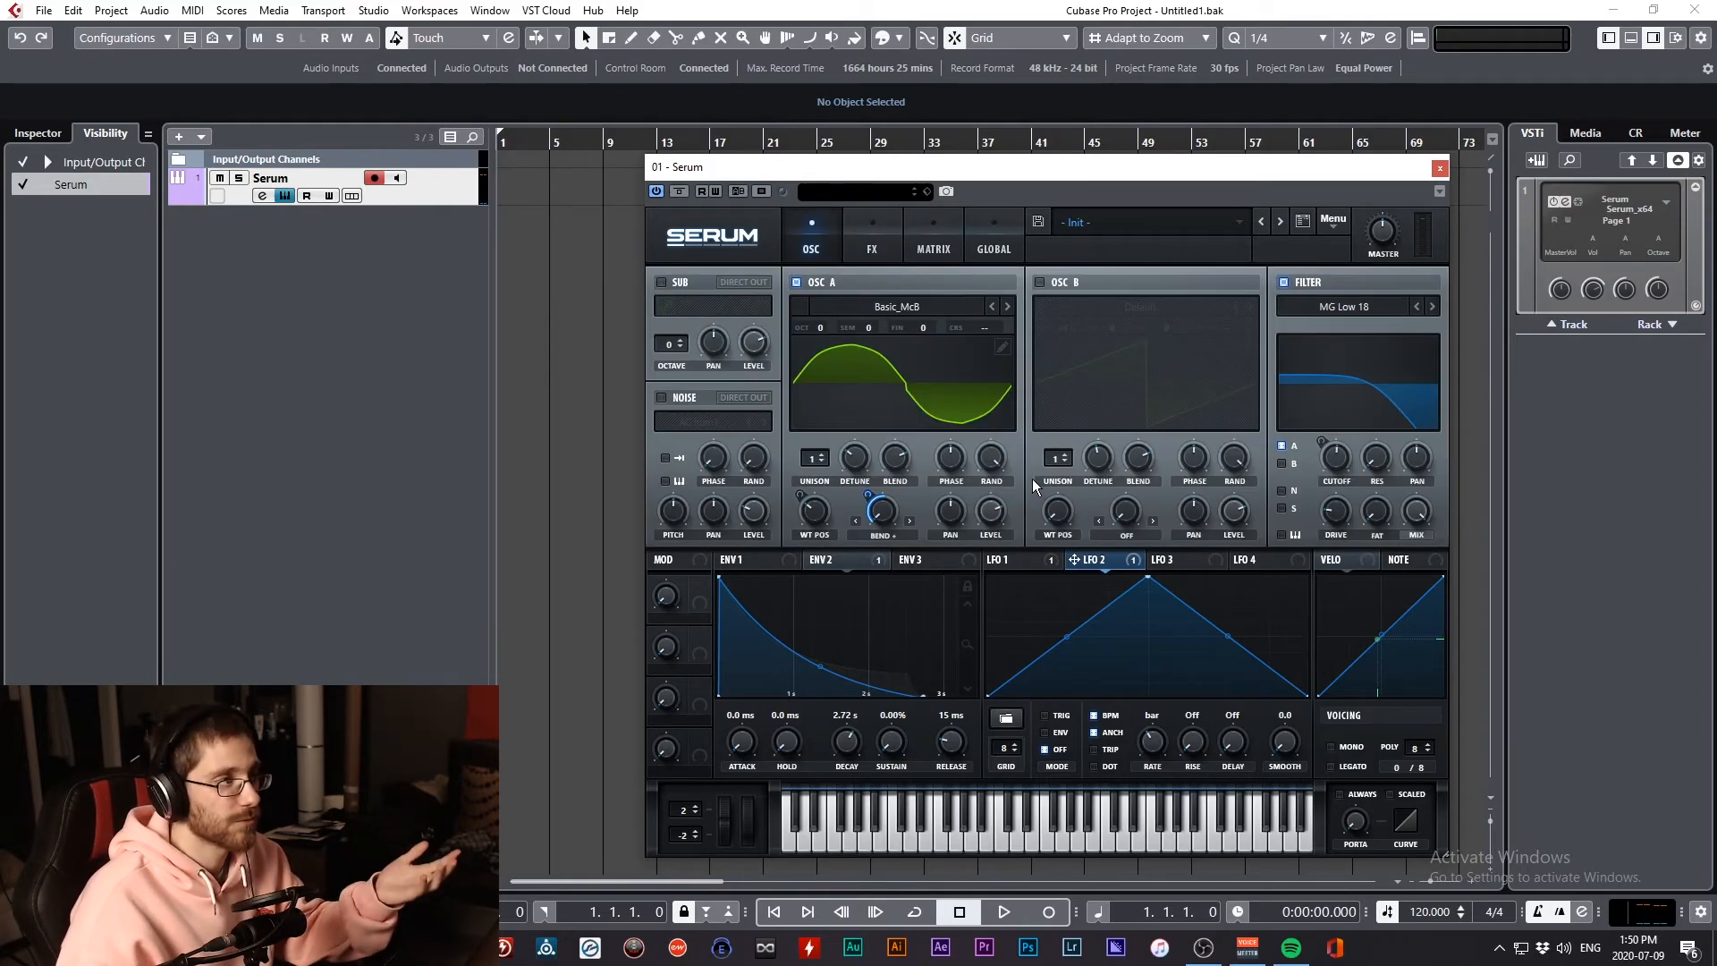
# Turn on oscillator B as a copy of oscillator A without modulations and adjust its wavetable position
pyautogui.click(1038, 283)
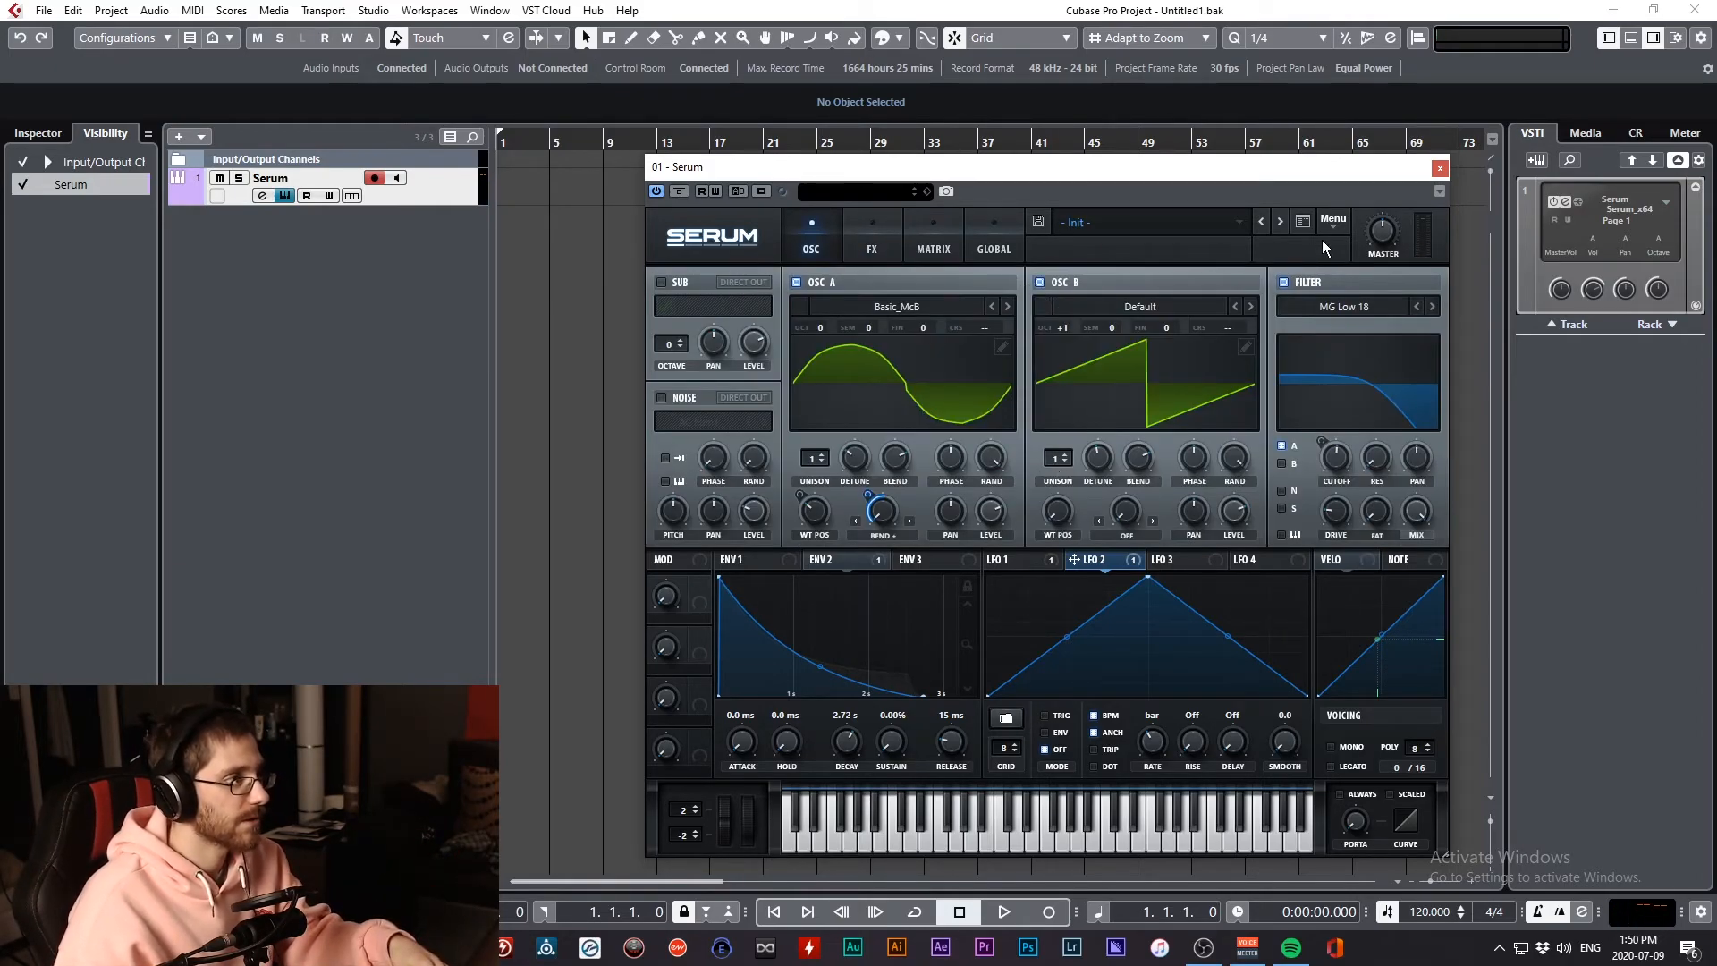
pyautogui.click(1336, 222)
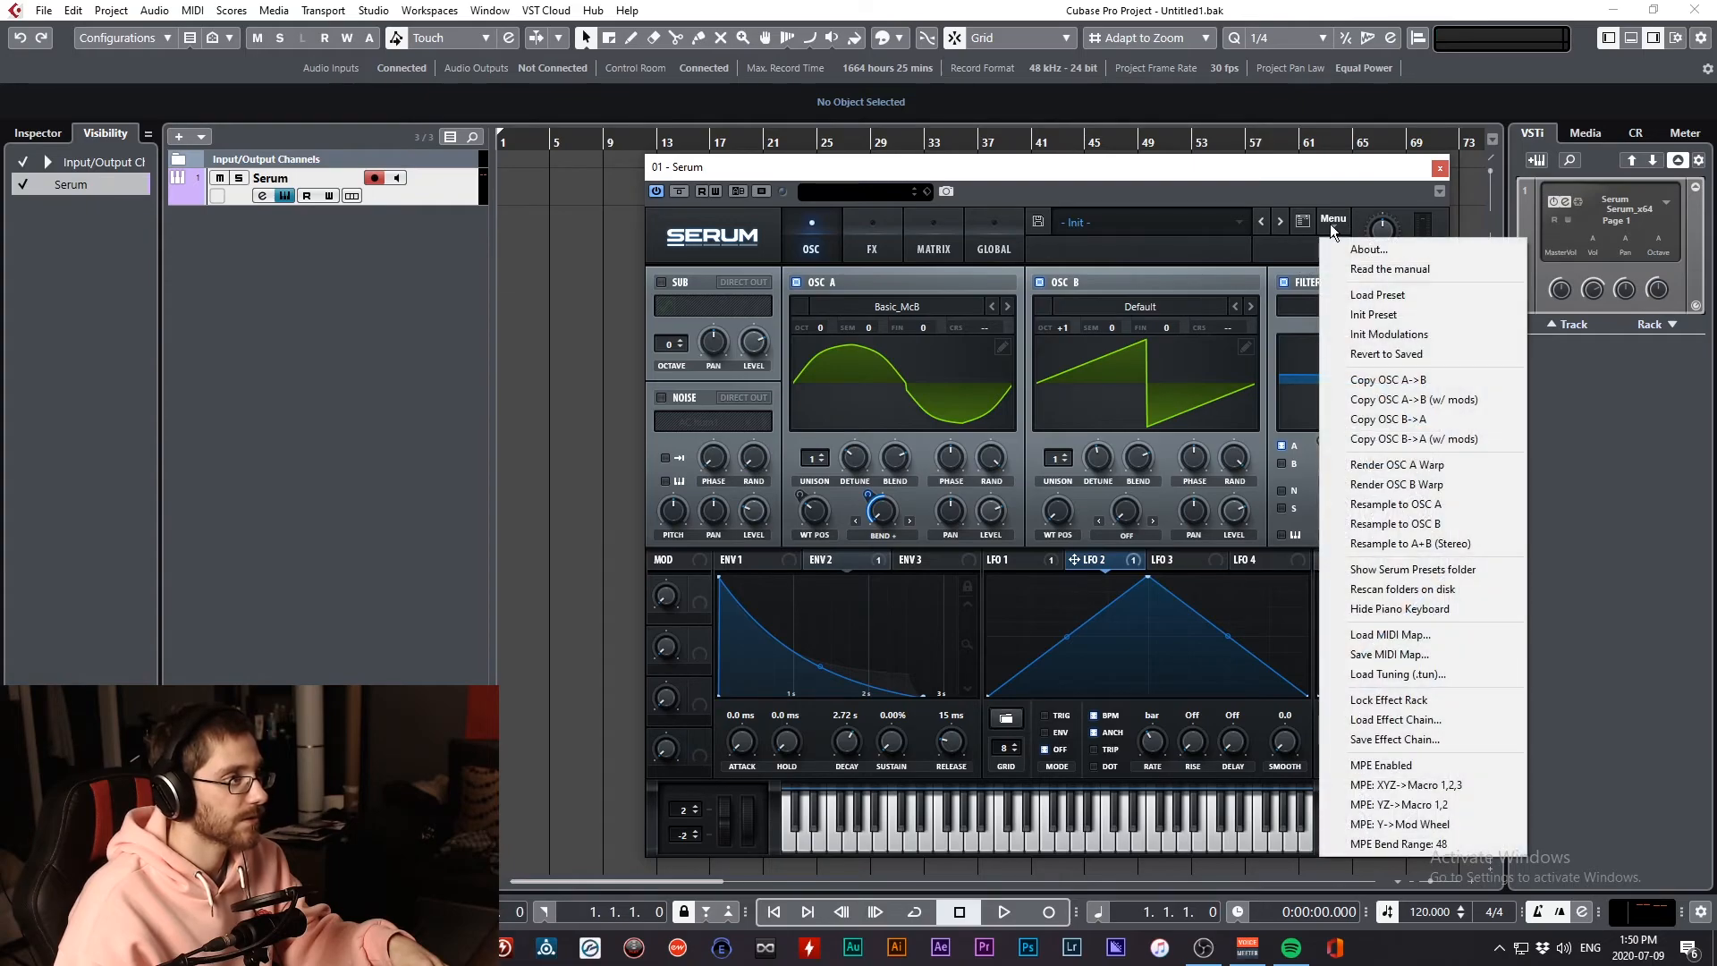
pyautogui.click(1362, 381)
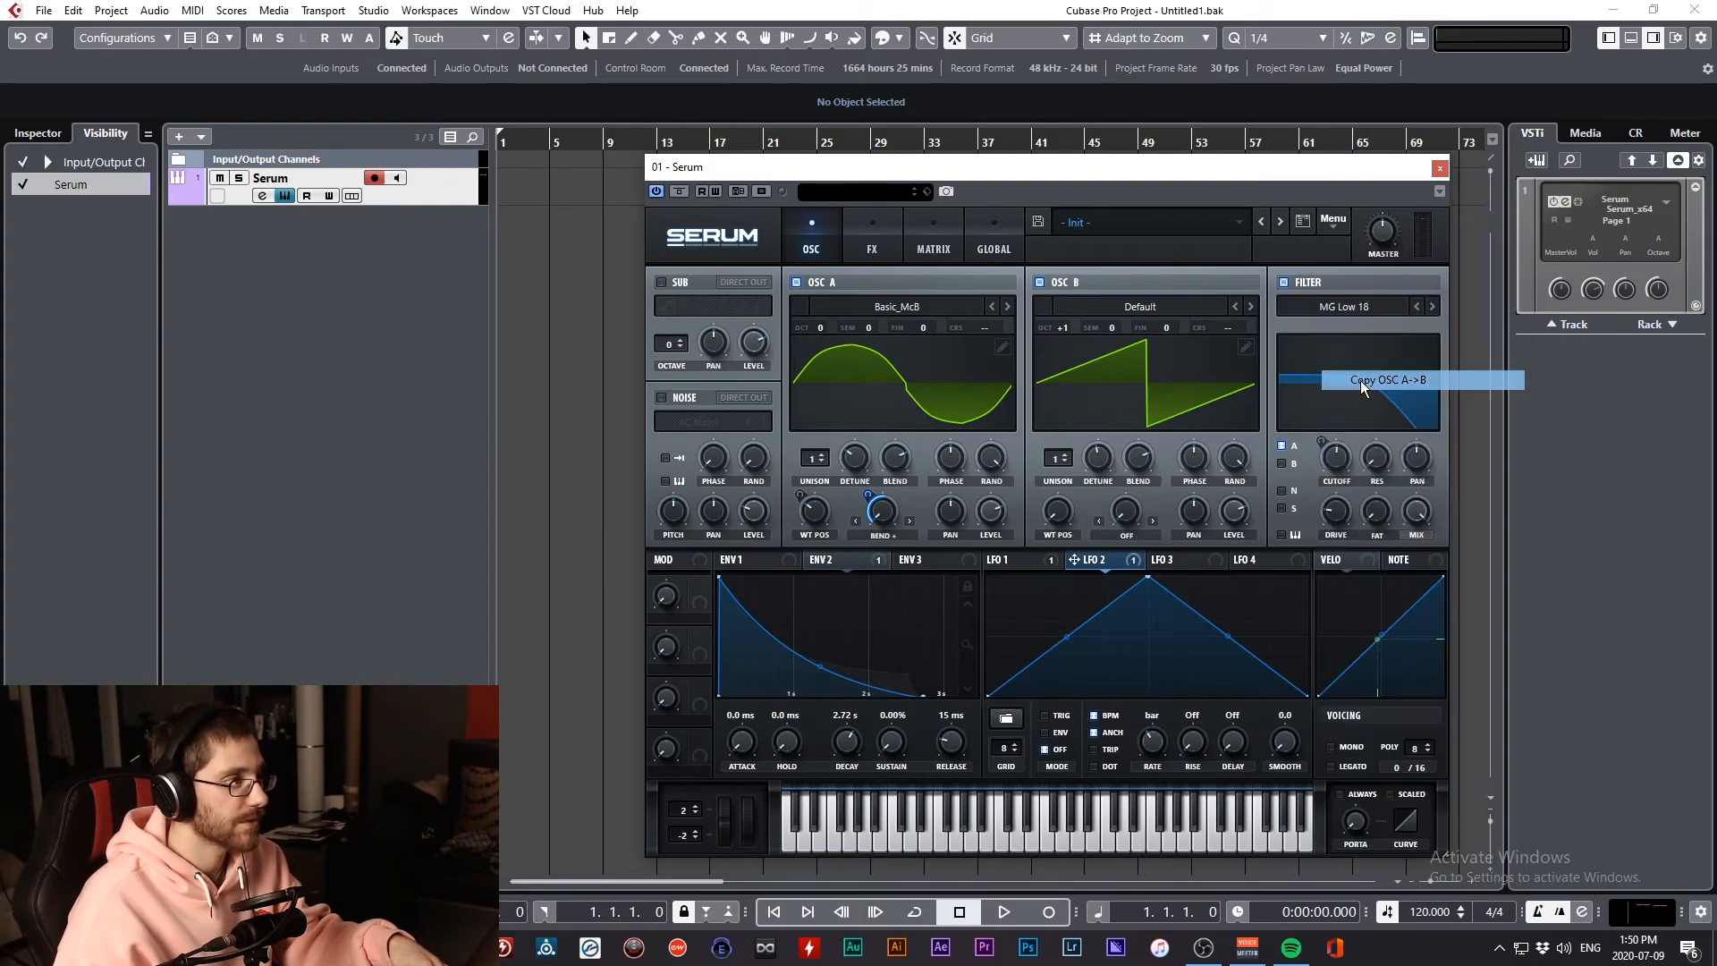
pyautogui.moveTo(1071, 518); pyautogui.dragTo(1058, 440)
# Change oscillator B's warp mode to Asym + and raise its warp amount
pyautogui.click(1154, 522)
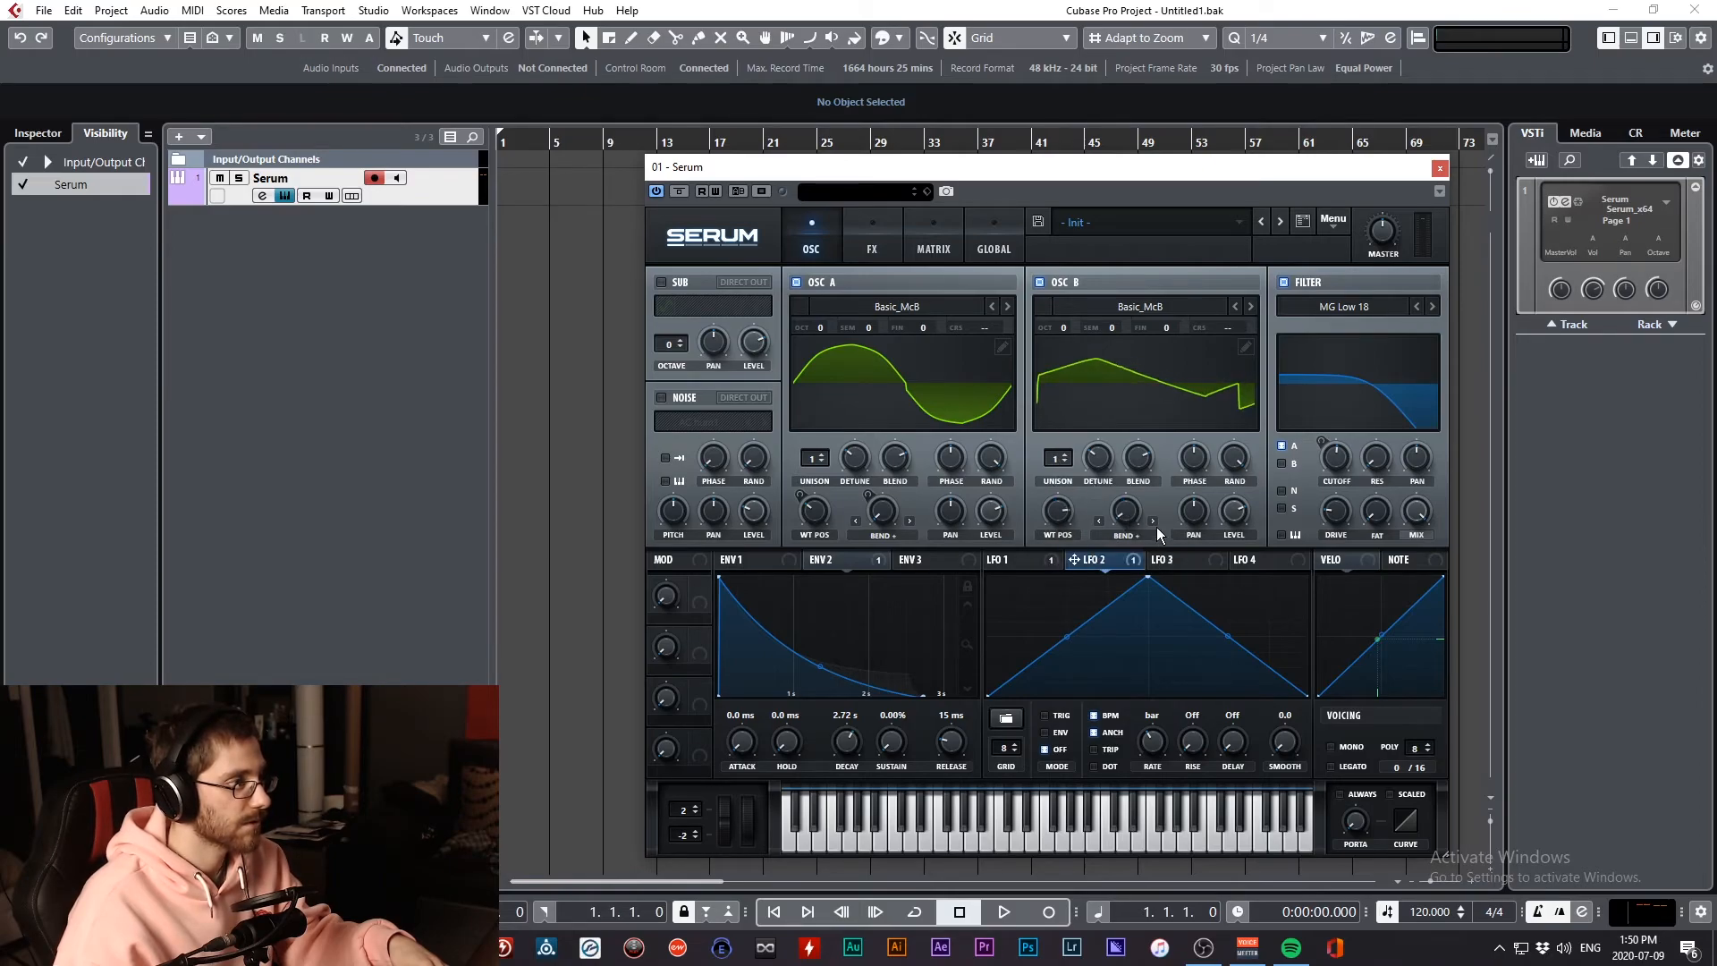
pyautogui.click(1153, 522)
pyautogui.click(1154, 522)
pyautogui.click(1153, 522)
pyautogui.click(1153, 522)
pyautogui.click(1097, 524)
pyautogui.moveTo(1124, 516); pyautogui.dragTo(1150, 388)
pyautogui.moveTo(1159, 560); pyautogui.dragTo(1113, 536)
pyautogui.rightClick(1180, 562)
pyautogui.click(1189, 636)
# Assign LFO 2 to oscillator B's Asym + warp amount and route oscillator B through the filter
pyautogui.click(1139, 565)
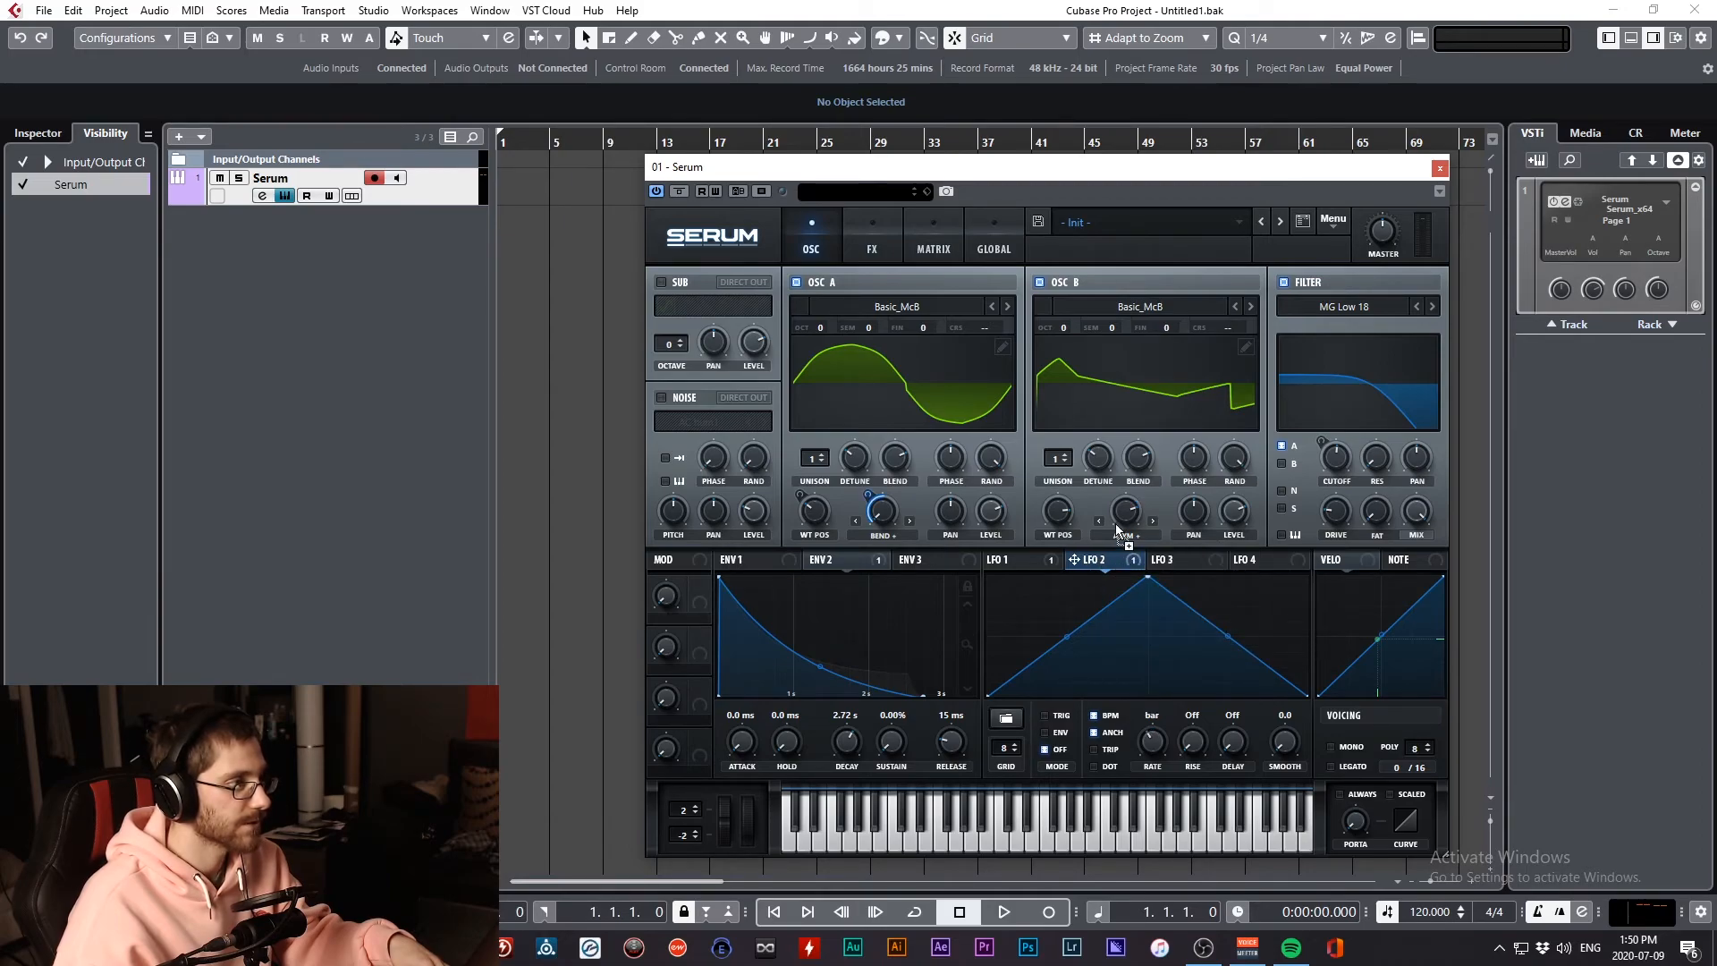
pyautogui.moveTo(1117, 530); pyautogui.dragTo(1120, 528)
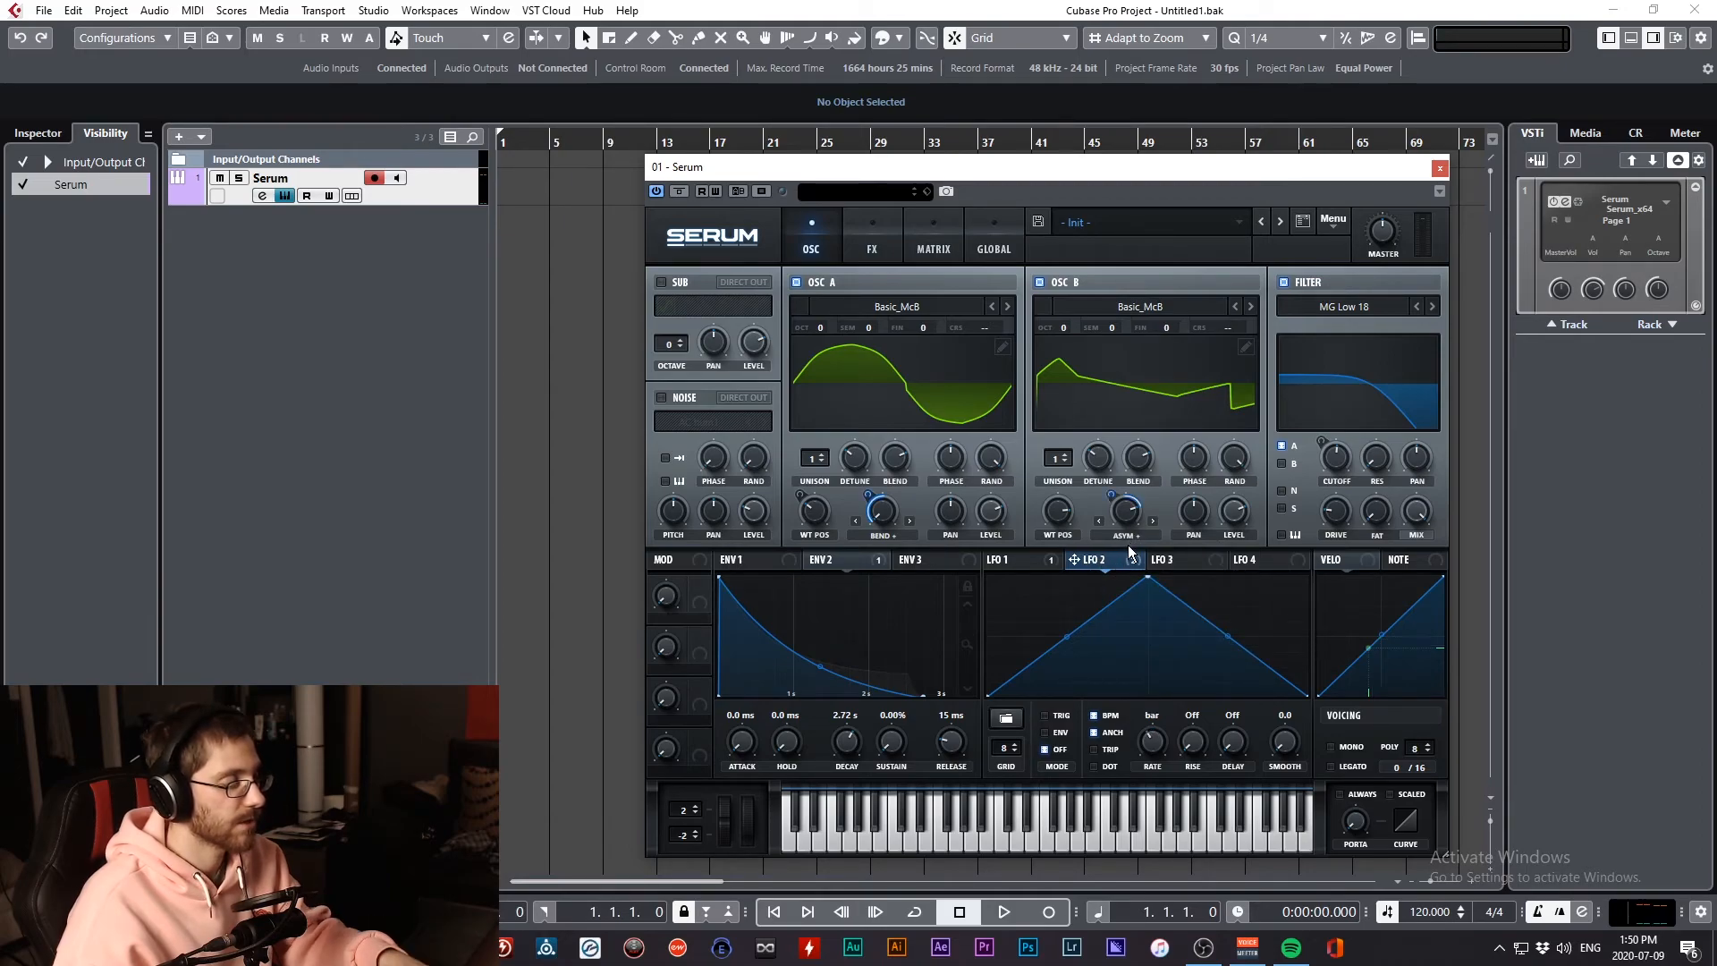
pyautogui.click(1281, 464)
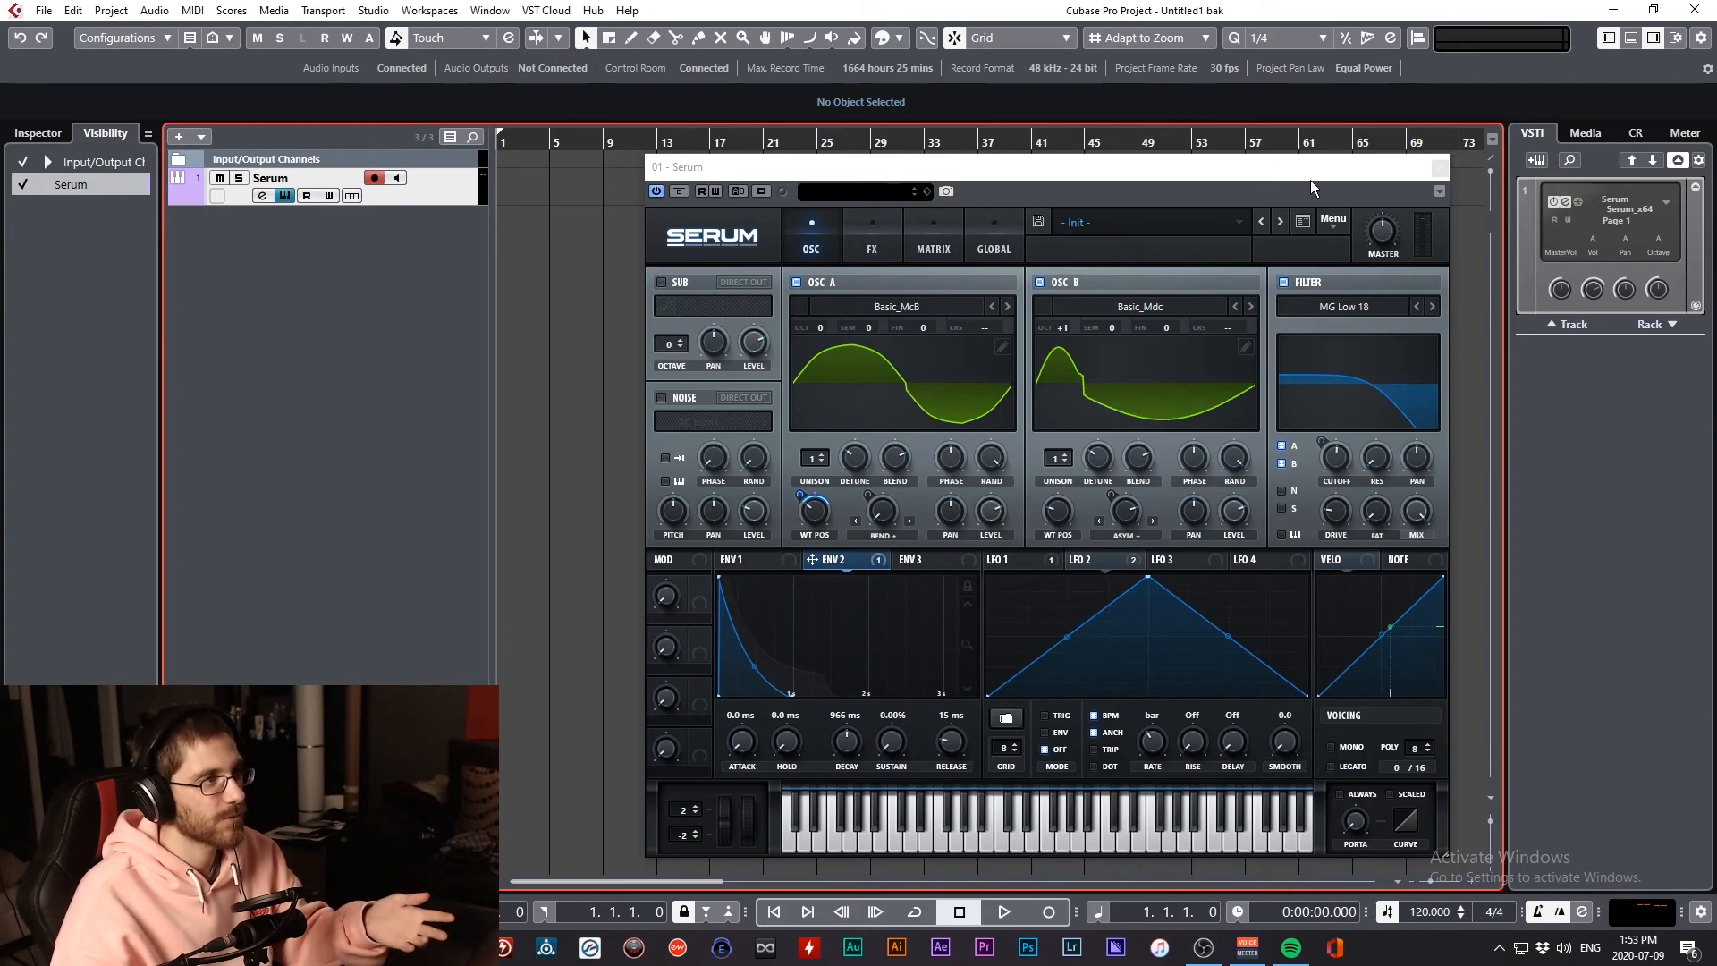
# Fine-tune oscillator A's wavetable position for a smooth sine shape and display Envelope 1
pyautogui.moveTo(1294, 170); pyautogui.dragTo(1246, 172)
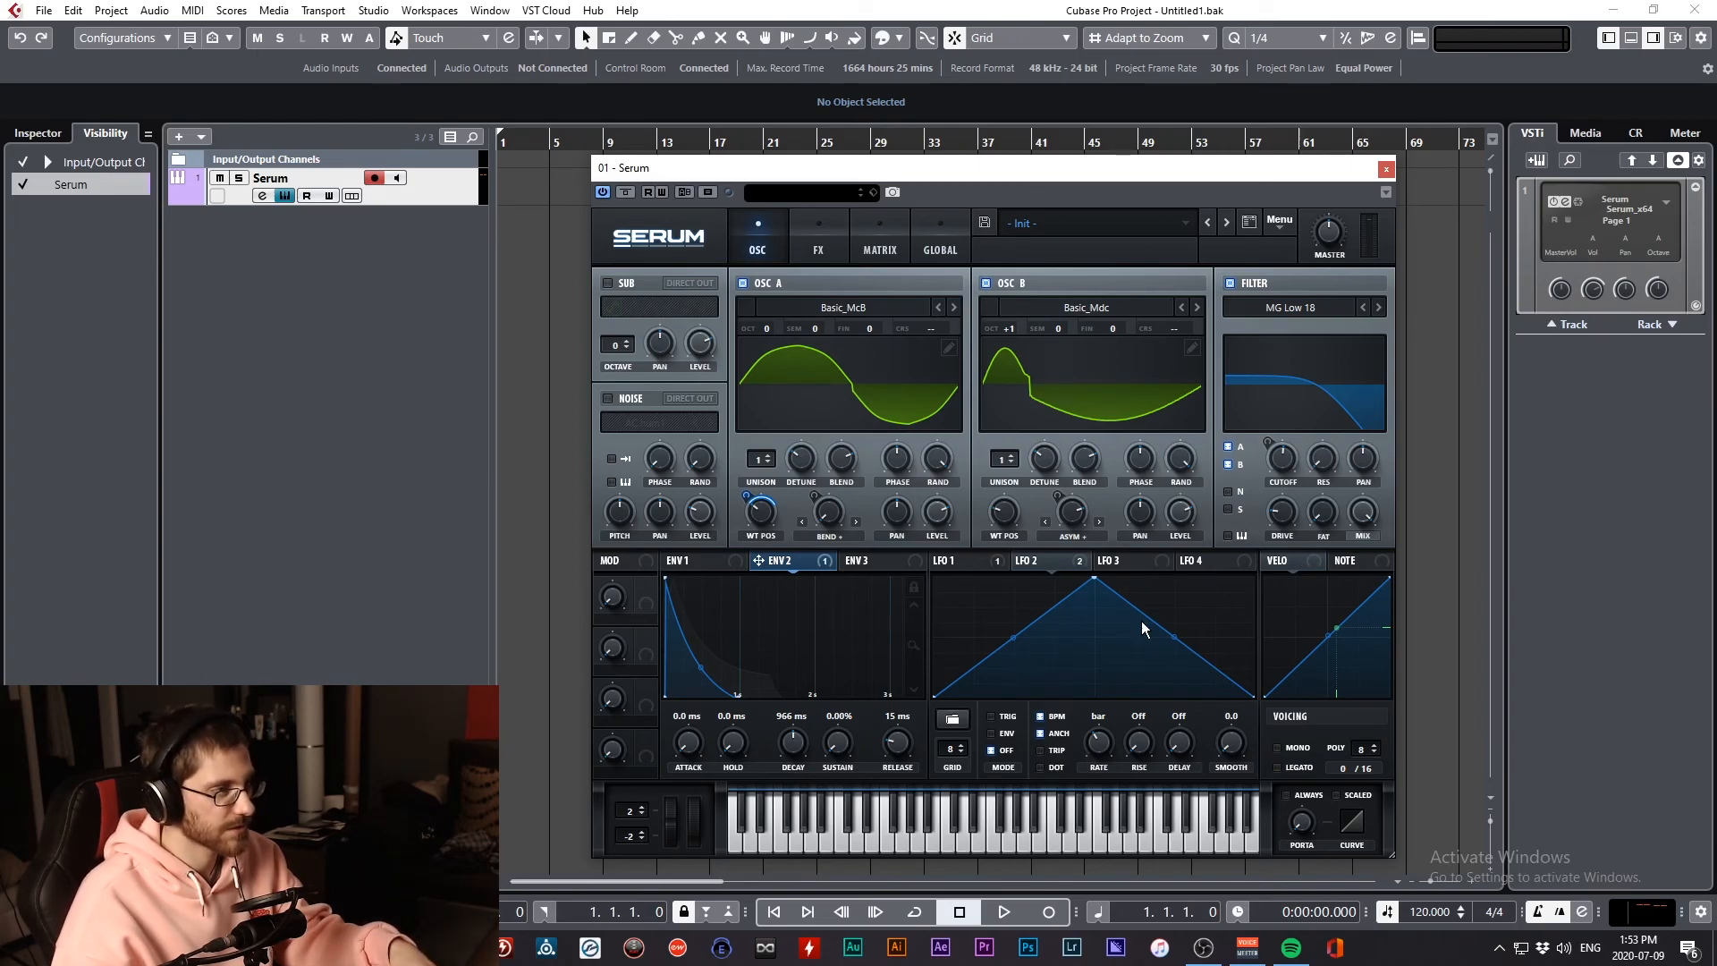
pyautogui.moveTo(759, 524)
pyautogui.mouseDown()
pyautogui.moveTo(758, 452)
pyautogui.moveTo(765, 521)
pyautogui.mouseUp()
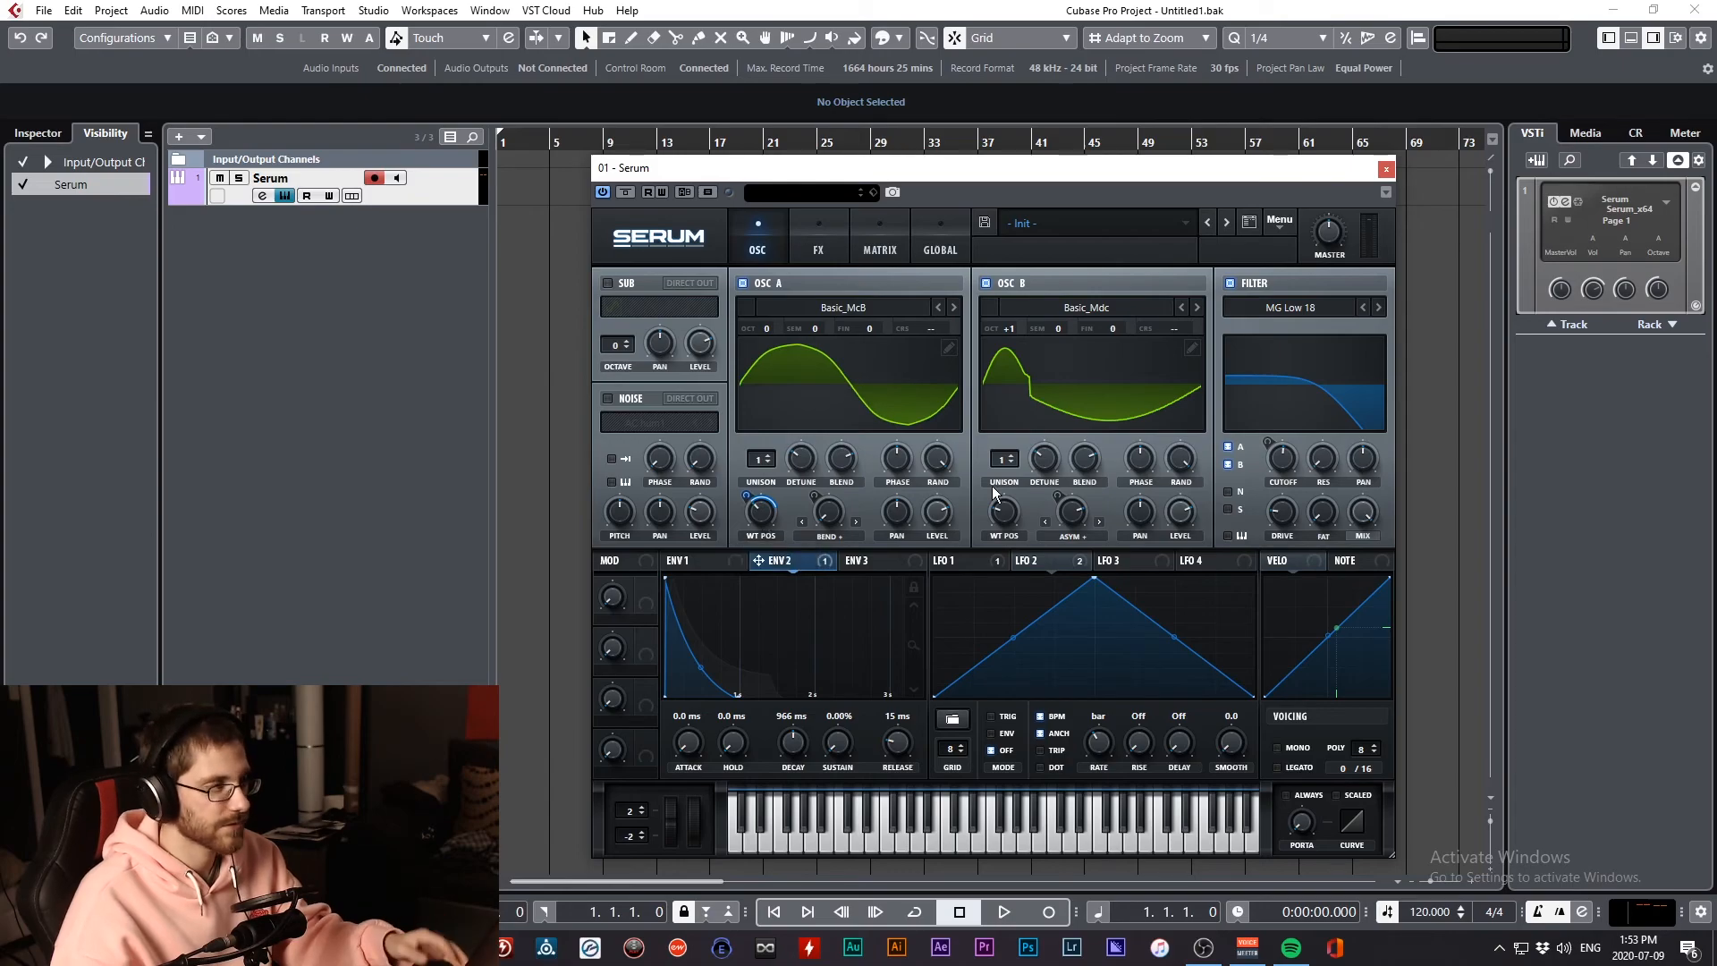
pyautogui.click(731, 563)
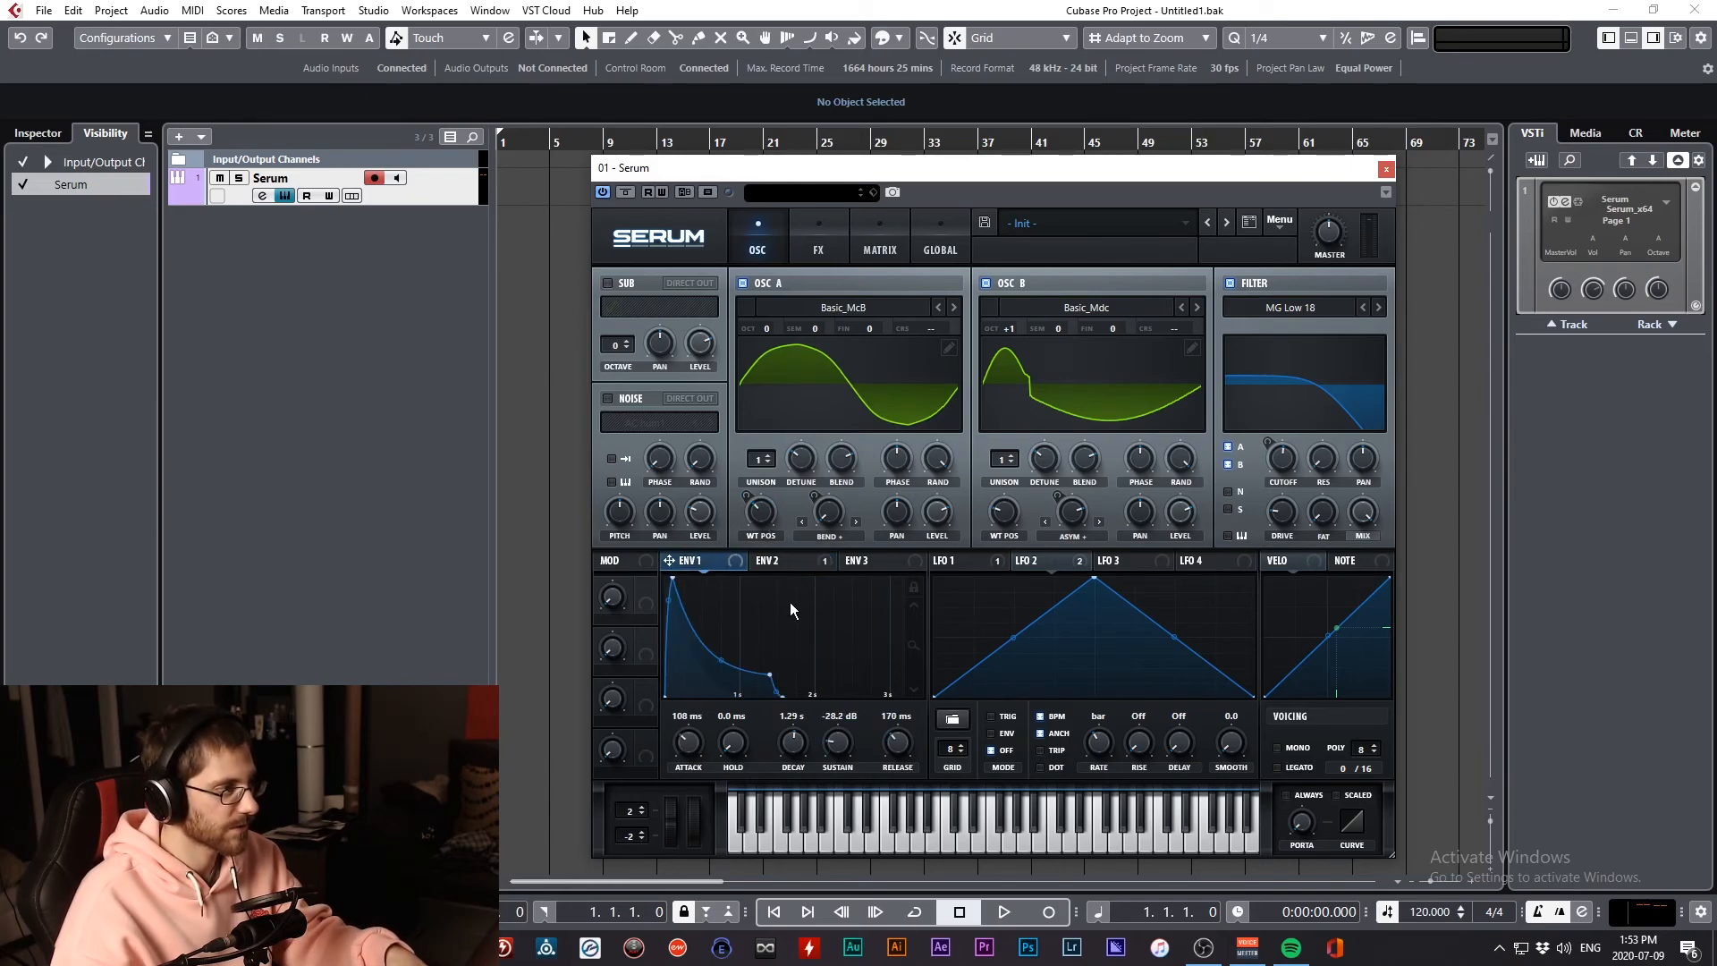